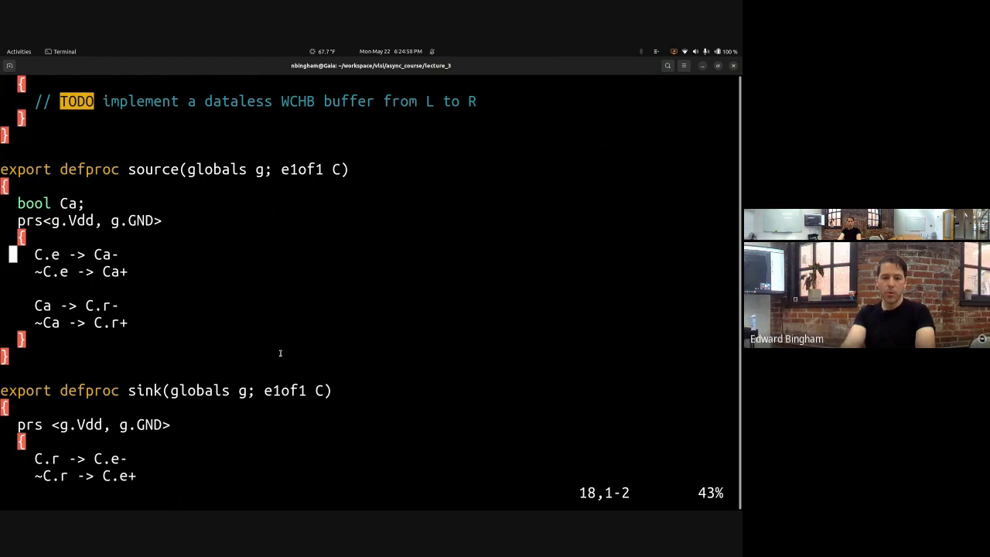
# Highlight the source process rules and the sink process body in e1.act for review
pyautogui.press('j')
pyautogui.press('v')
pyautogui.press('j')
pyautogui.press('j')
pyautogui.press('j')
pyautogui.press('Escape')
pyautogui.press('j')
pyautogui.press('j')
pyautogui.press('j')
pyautogui.press('j')
pyautogui.press('j')
pyautogui.press('j')
pyautogui.press('j')
pyautogui.press('j')
pyautogui.press('j')
pyautogui.press('j')
pyautogui.press('v')
pyautogui.press('j')
pyautogui.press('j')
pyautogui.press('j')
pyautogui.press('j')
pyautogui.press('j')
pyautogui.press('j')
pyautogui.press('j')
pyautogui.press('j')
pyautogui.press('j')
pyautogui.press('j')
pyautogui.press('j')
pyautogui.press('k')
pyautogui.press('k')
pyautogui.press('k')
pyautogui.press('k')
pyautogui.press('k')
pyautogui.press('Escape')
pyautogui.hotkey('ctrl', 'b')
pyautogui.press('k')
pyautogui.press('k')
pyautogui.press('k')
pyautogui.press('k')
pyautogui.press('k')
pyautogui.press('k')
pyautogui.press('k')
pyautogui.press('k')
pyautogui.press('k')
pyautogui.press('k')
pyautogui.press('k')
pyautogui.press('k')
pyautogui.press('k')
pyautogui.press('k')
pyautogui.press('k')
pyautogui.press('k')
pyautogui.press('k')
# Highlight the wchb process body, then bring the sink process and instances into view
pyautogui.press('j')
pyautogui.press('j')
pyautogui.press('j')
pyautogui.press('j')
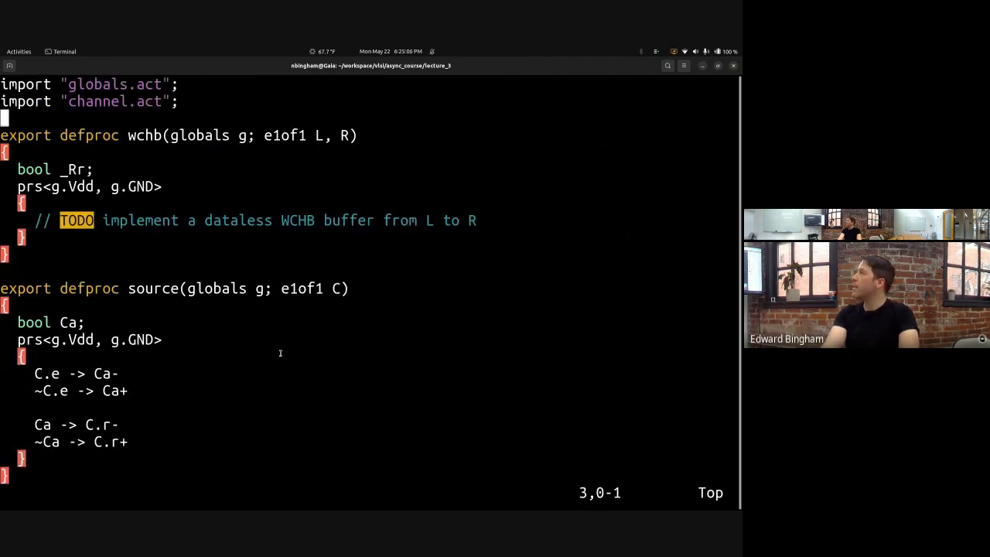
pyautogui.press('v')
pyautogui.press('j')
pyautogui.press('j')
pyautogui.press('j')
pyautogui.press('j')
pyautogui.press('j')
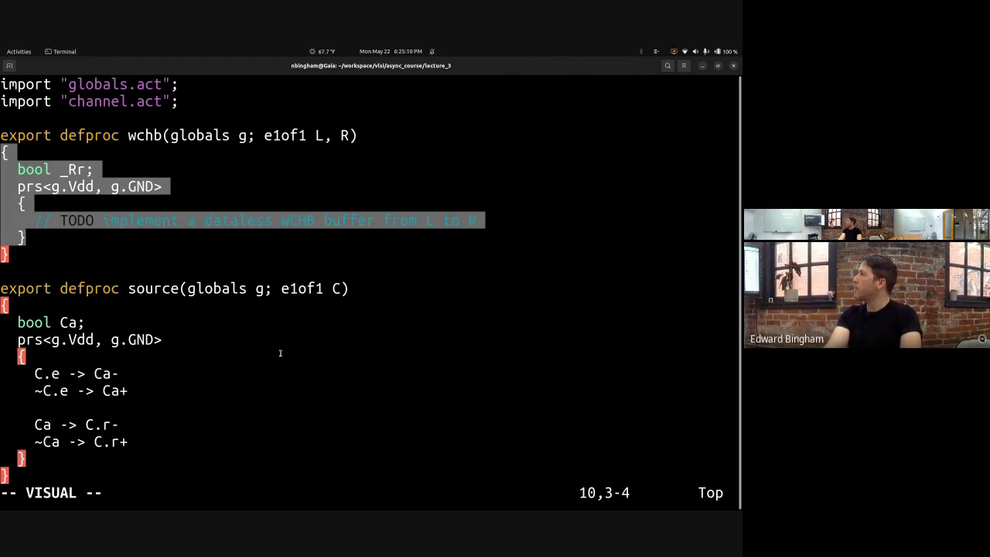
pyautogui.press('Escape')
pyautogui.press('j')
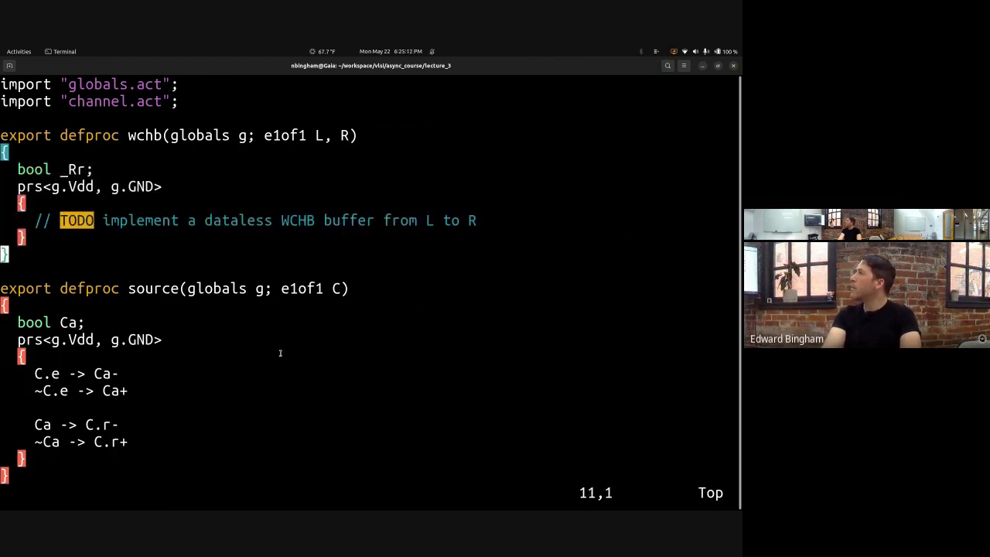
pyautogui.hotkey('ctrl', 'f')
# Highlight the source, sink and wchb instance declaration lines
pyautogui.press('j')
pyautogui.press('j')
pyautogui.press('j')
pyautogui.press('j')
pyautogui.press('j')
pyautogui.press('j')
pyautogui.press('j')
pyautogui.press('j')
pyautogui.press('j')
pyautogui.press('j')
pyautogui.press('j')
pyautogui.press('j')
pyautogui.press('j')
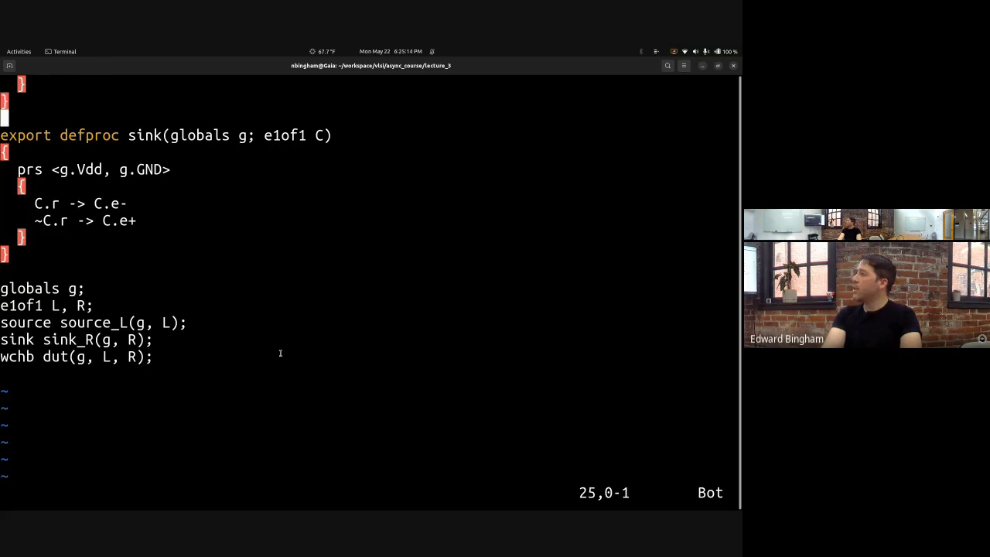
pyautogui.press('k')
pyautogui.press('j')
pyautogui.press('j')
pyautogui.press('h')
pyautogui.press('h')
pyautogui.press('v')
pyautogui.press('j')
pyautogui.press('j')
pyautogui.press('Escape')
pyautogui.press('k')
pyautogui.press('k')
pyautogui.press('k')
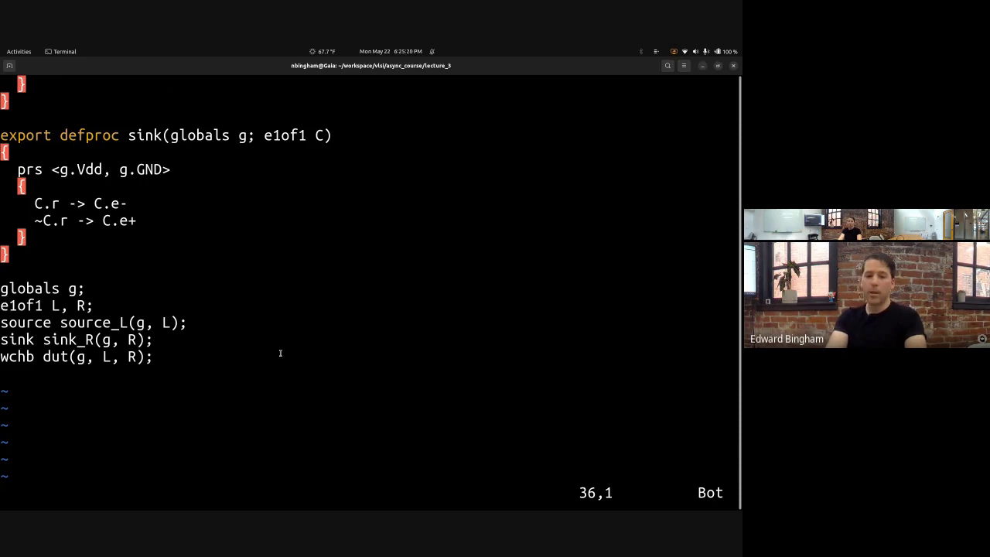
pyautogui.press('k')
pyautogui.press('j')
pyautogui.press('j')
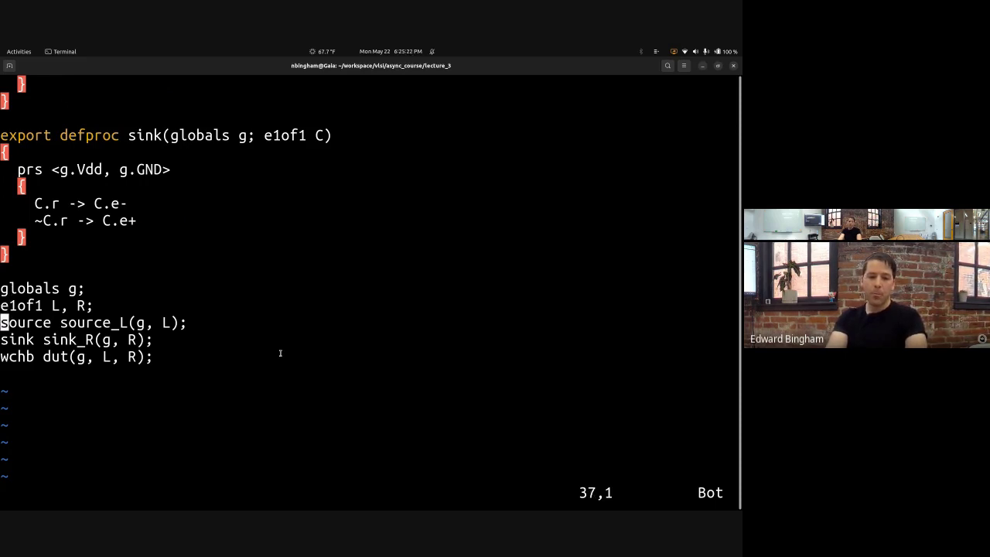
# Walk along the wchb instance line to point out the dut name and its L and R arguments
pyautogui.press('w')
pyautogui.press('w')
pyautogui.press('w')
pyautogui.press('w')
pyautogui.press('j')
pyautogui.press('j')
pyautogui.press('h')
pyautogui.press('h')
pyautogui.press('b')
pyautogui.press('b')
pyautogui.press('b')
pyautogui.press('b')
pyautogui.press('b')
pyautogui.press('b')
pyautogui.press('b')
pyautogui.press('l')
pyautogui.press('w')
pyautogui.press('w')
pyautogui.press('w')
pyautogui.press('w')
pyautogui.press('b')
pyautogui.press('b')
pyautogui.press('b')
pyautogui.press('h')
pyautogui.press('l')
pyautogui.press('w')
pyautogui.press('l')
pyautogui.press('w')
pyautogui.press('w')
pyautogui.press('w')
pyautogui.press('w')
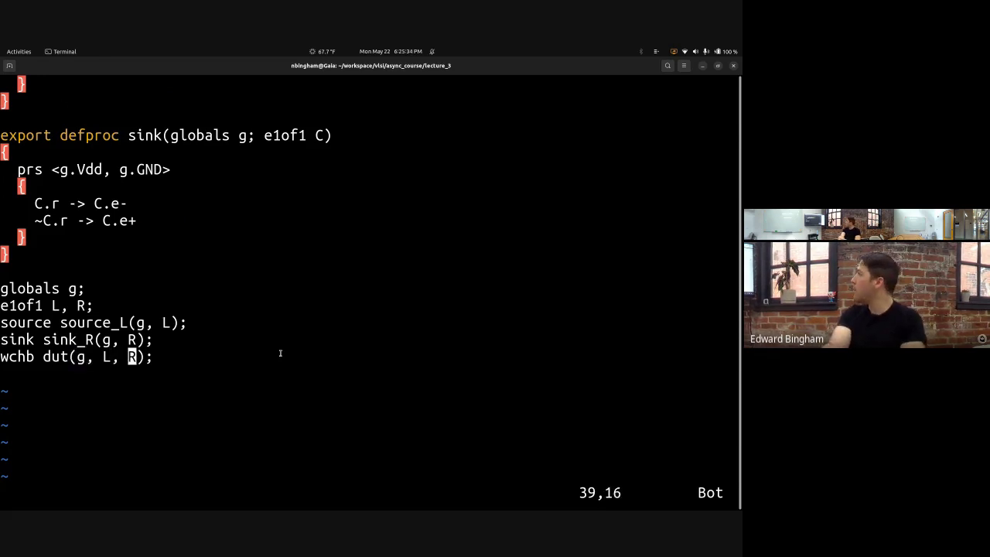
pyautogui.press('k')
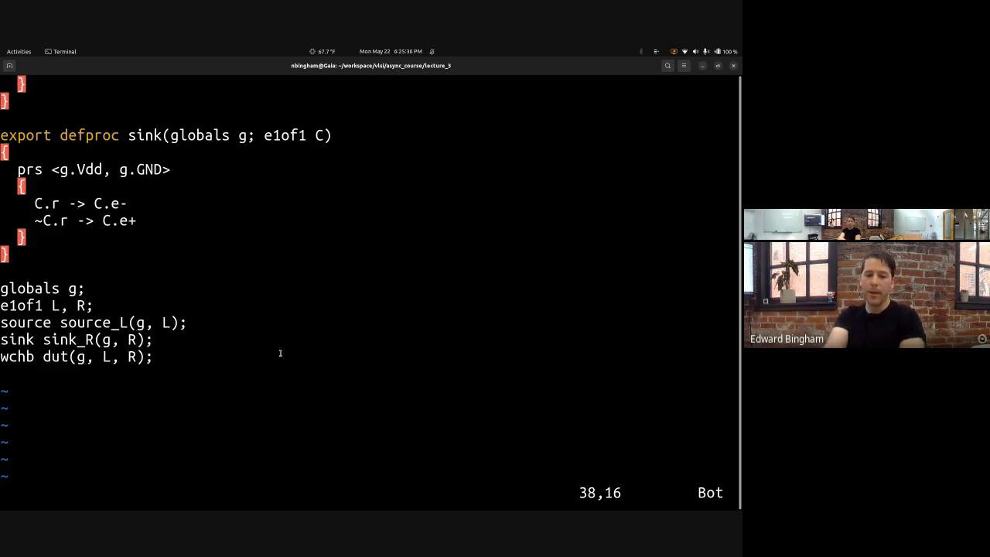
# Return to the top of the file and highlight the TODO comment in the wchb block
pyautogui.hotkey('ctrl', 'b')
pyautogui.press('k')
pyautogui.press('k')
pyautogui.press('k')
pyautogui.press('k')
pyautogui.press('k')
pyautogui.press('k')
pyautogui.press('k')
pyautogui.press('k')
pyautogui.press('k')
pyautogui.press('k')
pyautogui.press('k')
pyautogui.press('k')
pyautogui.press('k')
pyautogui.press('k')
pyautogui.press('k')
pyautogui.press('k')
pyautogui.press('j')
pyautogui.press('v')
pyautogui.press('j')
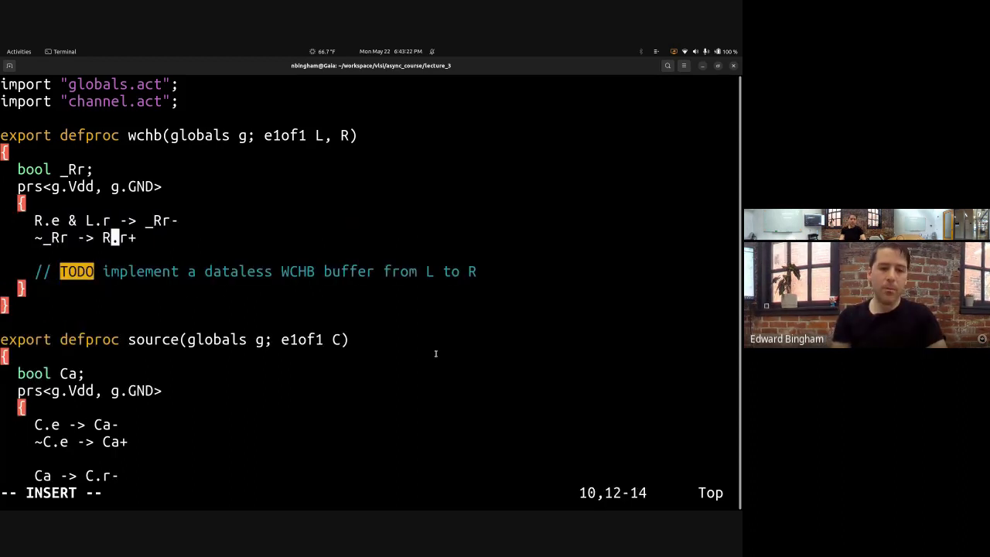
# Complete the ~_Rr -> R.r+ rule and add R.r -> L.e- on a new indented line
pyautogui.write('.r+i')
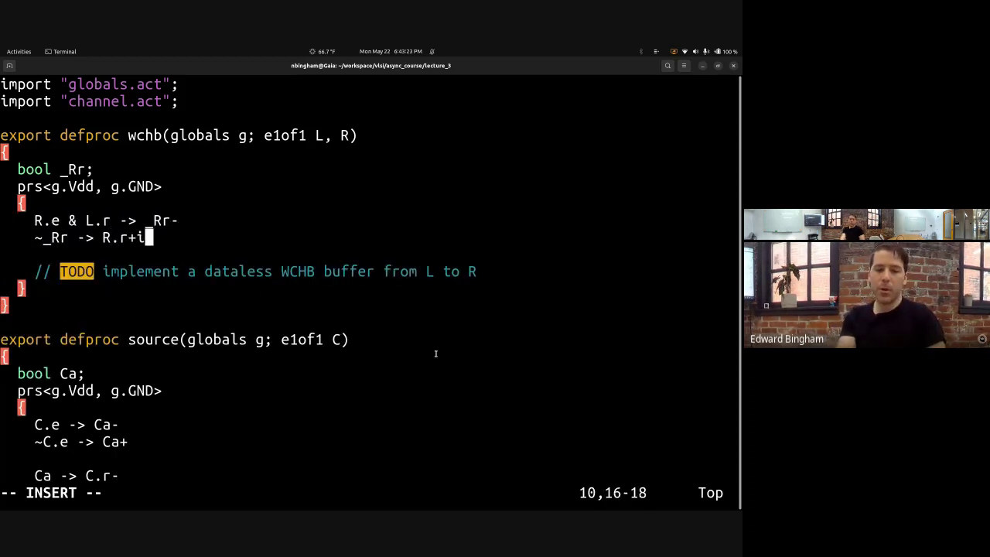
pyautogui.press('Return')
pyautogui.press('Return')
pyautogui.press('Tab')
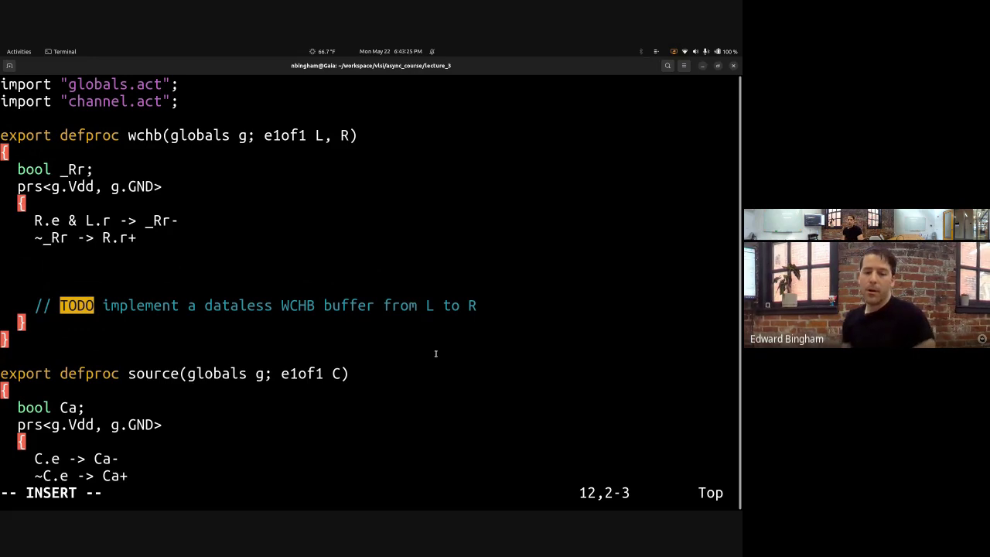
pyautogui.press('Tab')
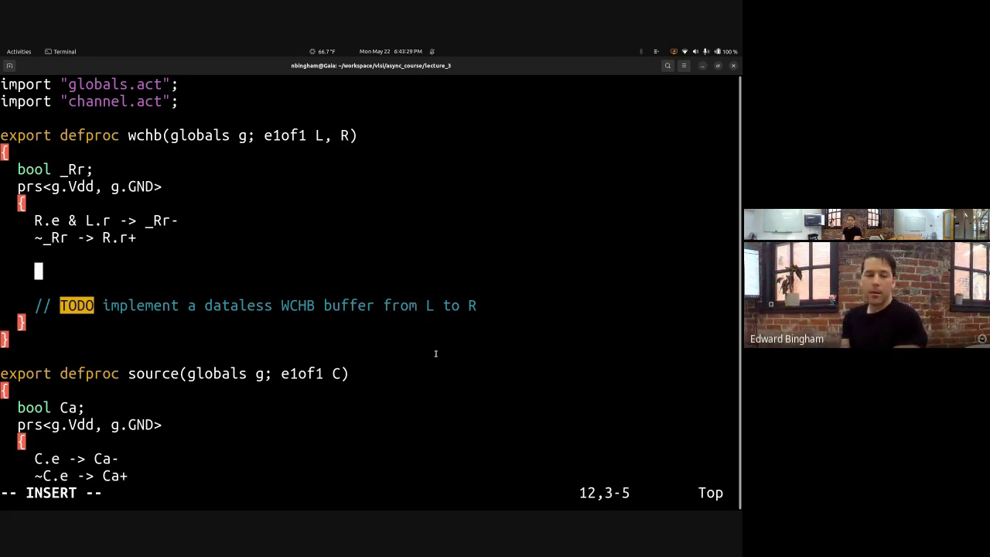
pyautogui.press('BackSpace')
pyautogui.press('BackSpace')
pyautogui.press('BackSpace')
pyautogui.press('Tab')
pyautogui.write('R.')
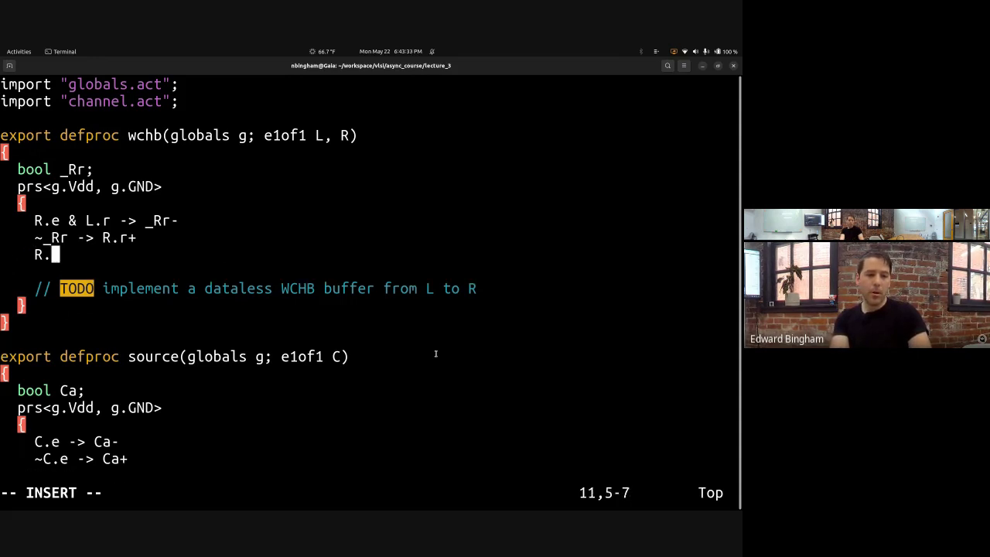
pyautogui.write('r -> L.e-')
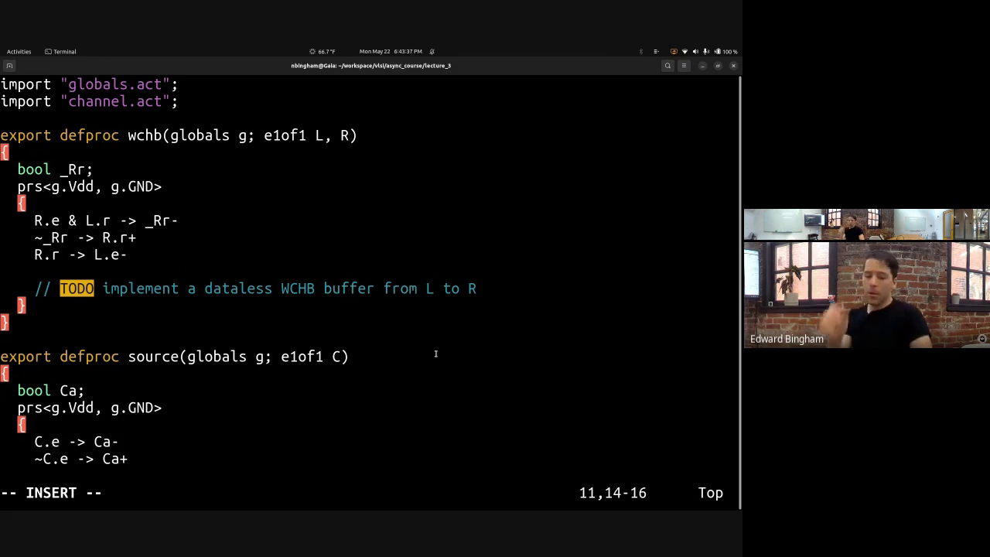
# Add the reset-phase rules ~R.e & ~L.r -> _Rr+, _Rr -> R.r- and ~R.r -> L.e+
pyautogui.press('Return')
pyautogui.press('Return')
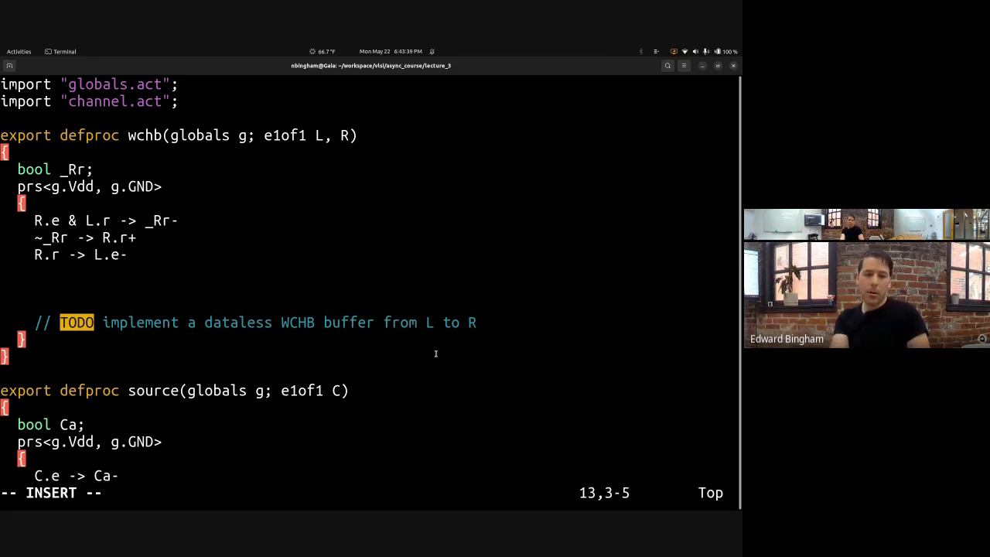
pyautogui.write('~R.e & ~L.r -> _Rr+')
pyautogui.press('Return')
pyautogui.press('Tab')
pyautogui.press('Tab')
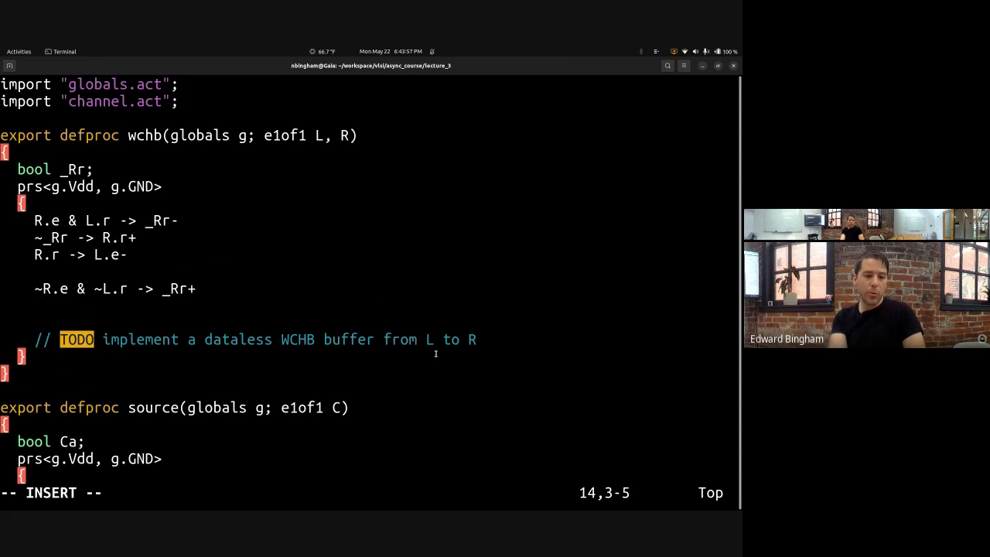
pyautogui.write('_Rr')
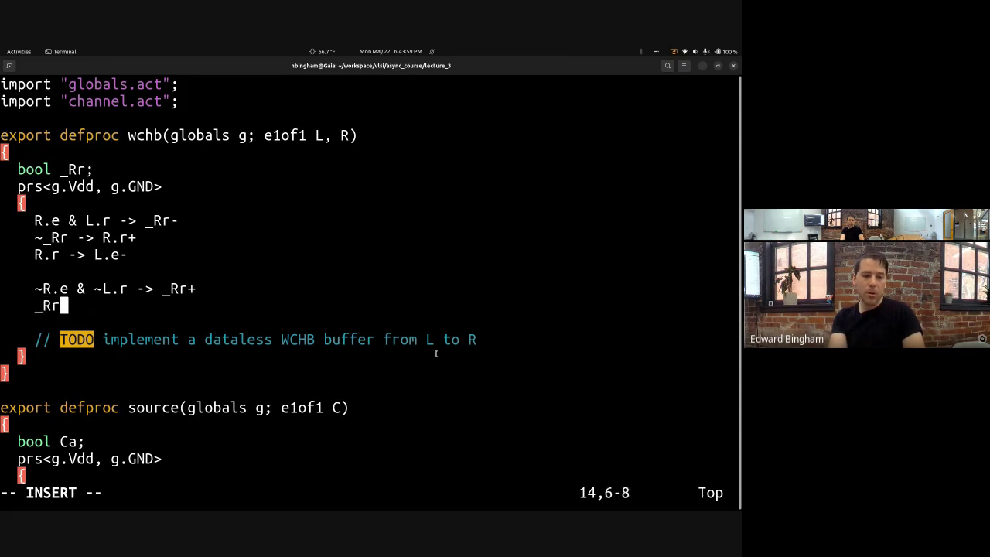
pyautogui.write(' -> R.r-')
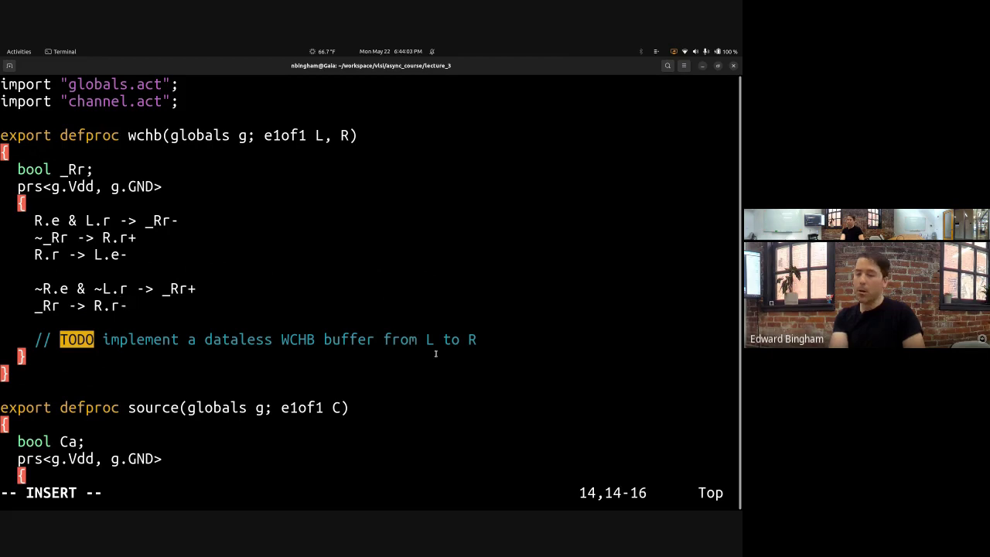
pyautogui.press('Return')
pyautogui.press('Tab')
pyautogui.press('Tab')
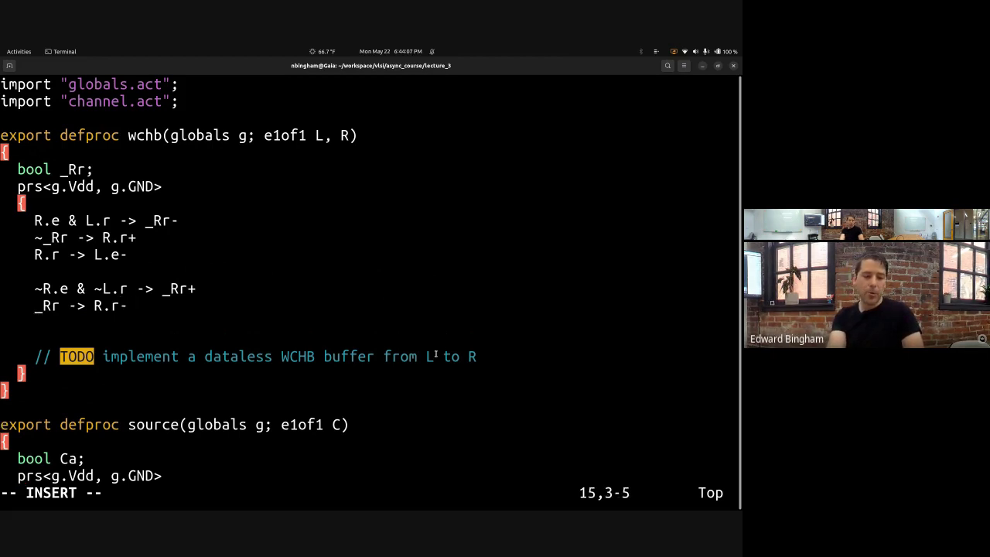
pyautogui.write('~R.r -> L.e+')
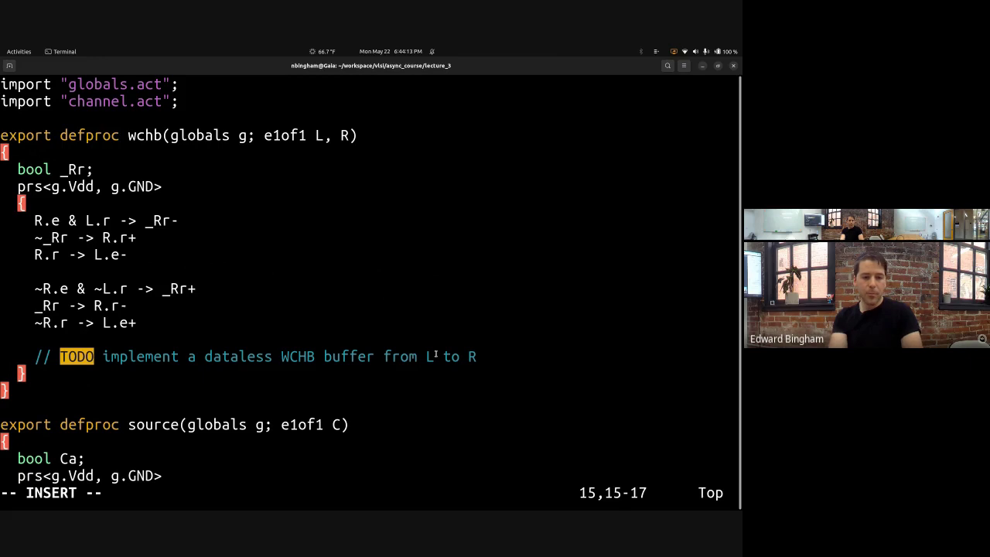
# Delete the TODO comment and its blank line, then save e1.act with :w
pyautogui.press('Escape')
pyautogui.press('j')
pyautogui.press('j')
pyautogui.press('d')
pyautogui.press('d')
pyautogui.press('k')
pyautogui.press('d')
pyautogui.press('d')
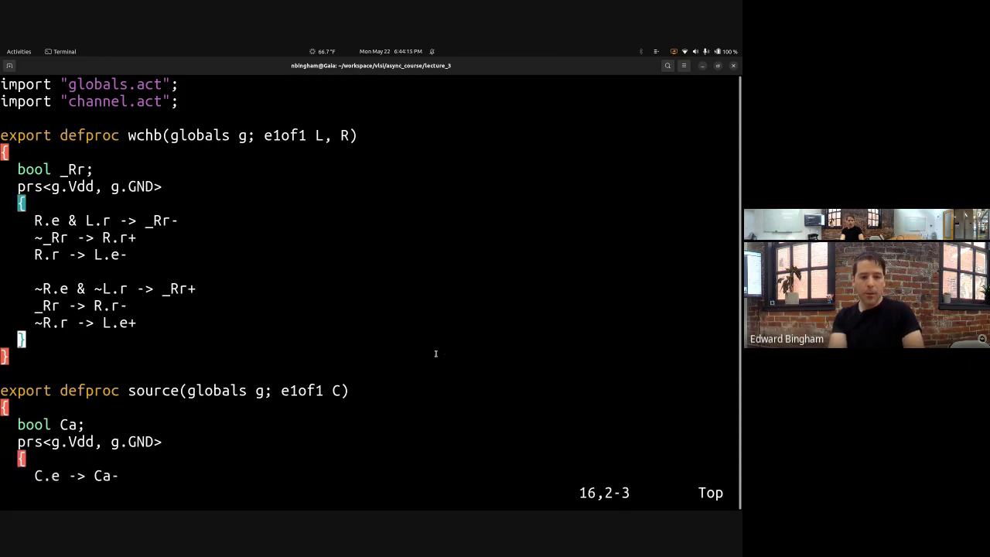
pyautogui.write(':w')
pyautogui.press('Return')
# Look over the finished wchb rules, then save and quit e1.act
pyautogui.press('j')
pyautogui.press('k')
pyautogui.press('k')
pyautogui.press('k')
pyautogui.press('k')
pyautogui.press('k')
pyautogui.press('k')
pyautogui.press('k')
pyautogui.press('k')
pyautogui.press('k')
pyautogui.press('j')
pyautogui.press('j')
pyautogui.press('j')
pyautogui.press('j')
pyautogui.press('j')
pyautogui.press('j')
pyautogui.press('j')
pyautogui.press('j')
pyautogui.write(':w')
pyautogui.press('Return')
pyautogui.write(':q')
pyautogui.press('Return')
# Open e1.rc in vim and scroll through the whole simulation script
pyautogui.write('vim e1.rc')
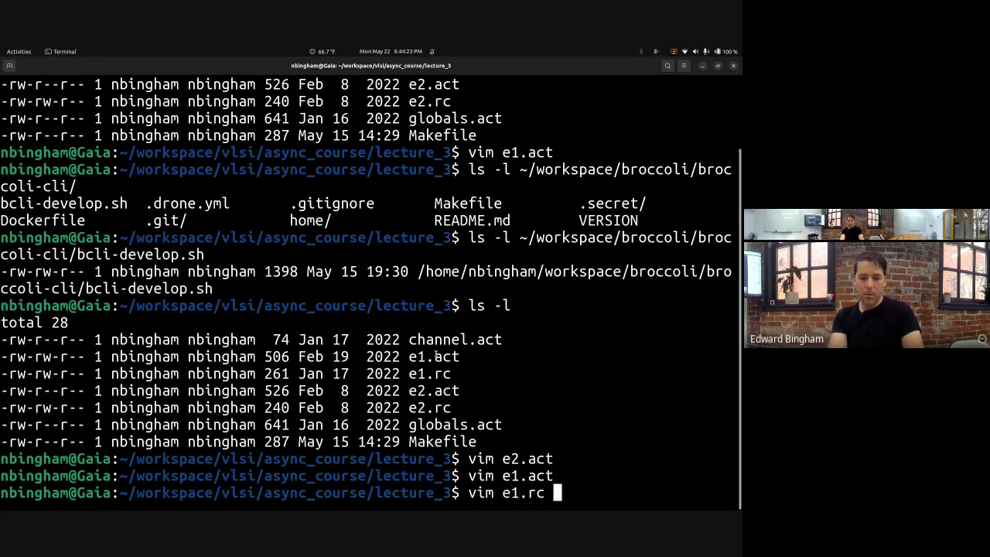
pyautogui.press('Return')
pyautogui.press('j')
pyautogui.hotkey('ctrl', 'f')
pyautogui.hotkey('ctrl', 'f')
pyautogui.press('k')
pyautogui.press('k')
pyautogui.press('k')
pyautogui.hotkey('ctrl', 'b')
pyautogui.press('j')
pyautogui.press('j')
pyautogui.press('k')
pyautogui.press('k')
pyautogui.press('k')
# Highlight the L.r and R.e initialisation lines, close e1.rc unchanged, and run make e1
pyautogui.press('v')
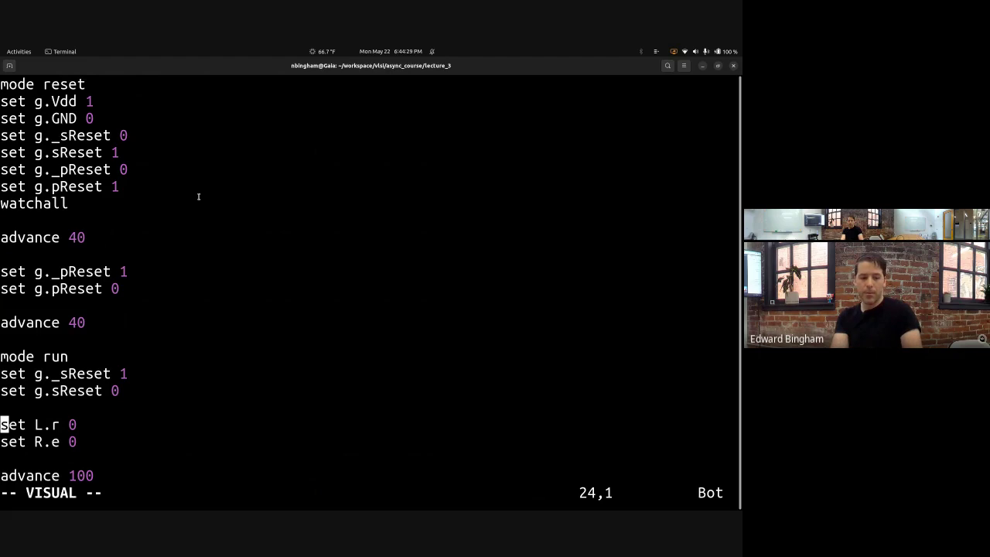
pyautogui.press('j')
pyautogui.press('j')
pyautogui.press('j')
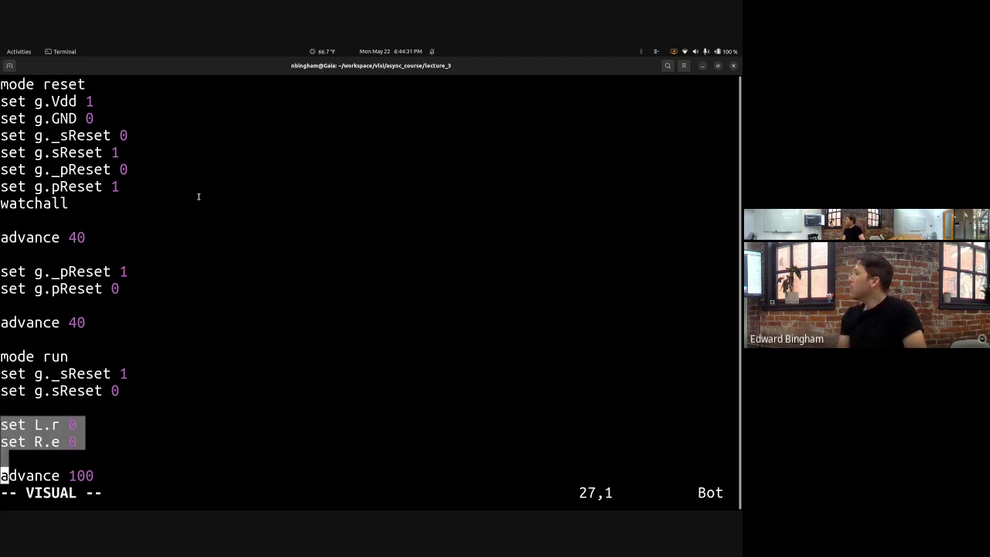
pyautogui.press('Escape')
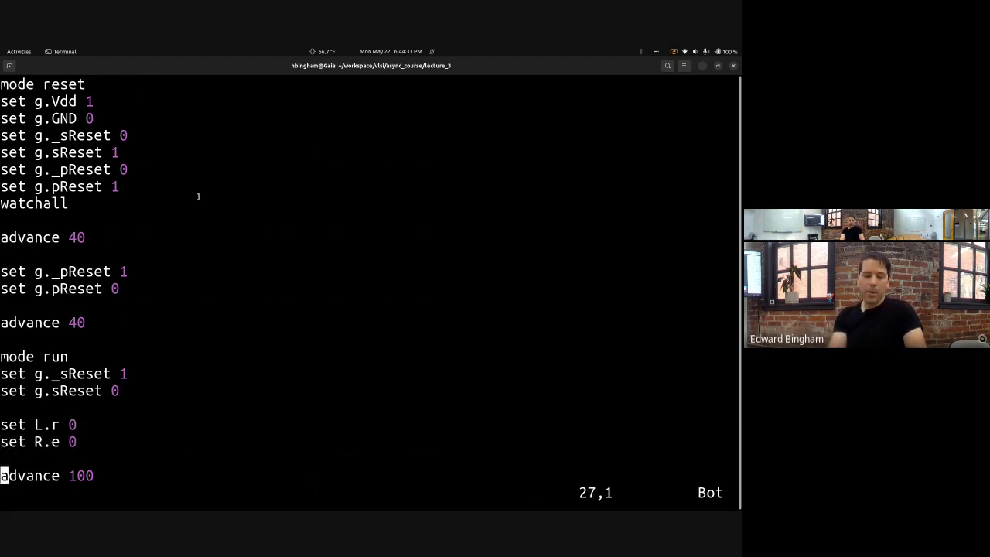
pyautogui.write(':q')
pyautogui.press('Return')
pyautogui.write('make e1')
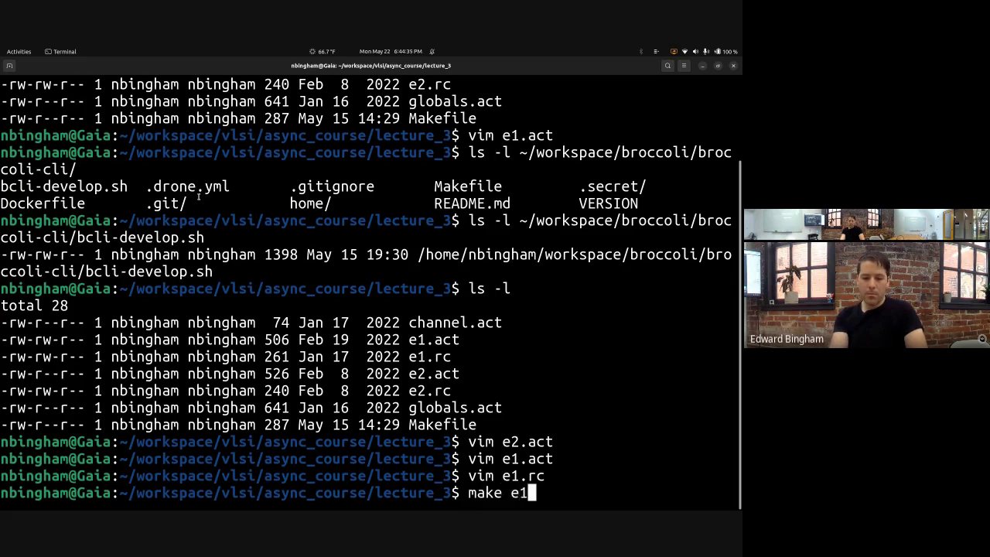
pyautogui.press('Return')
# Start prsim on e1.prs and run the e1.rc script with source e1.rc
pyautogui.write('prsim e1')
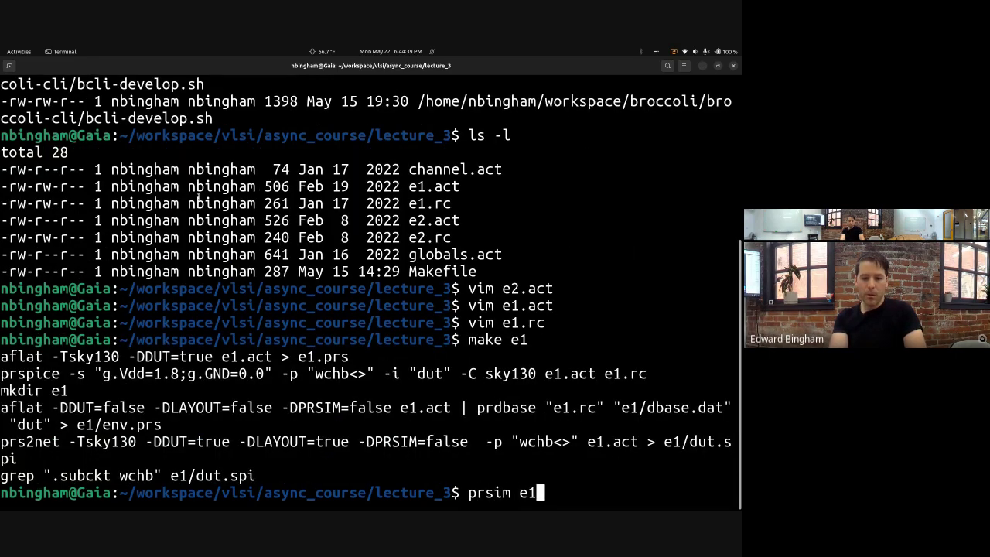
pyautogui.write('.prs')
pyautogui.press('Return')
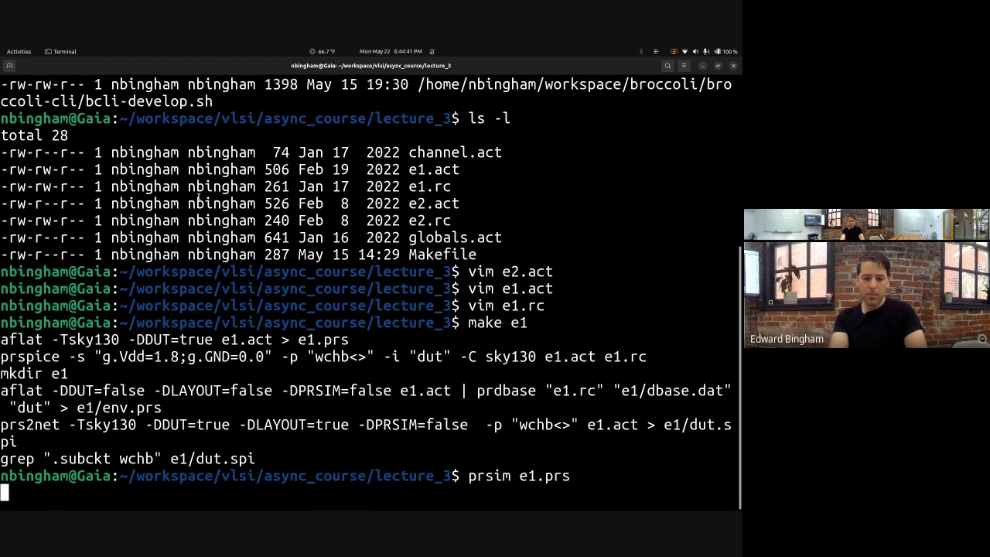
pyautogui.write('source ')
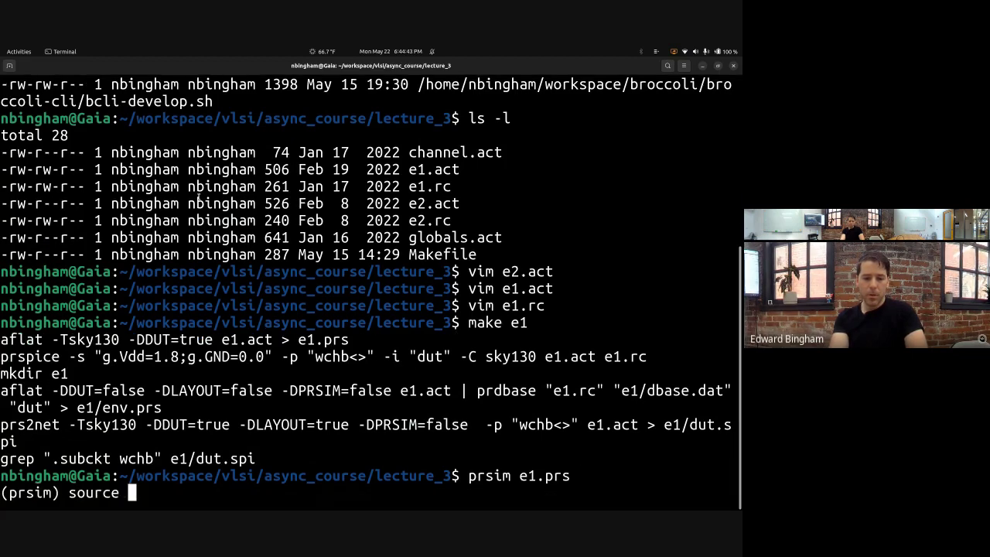
pyautogui.write('e1.rc')
pyautogui.press('Return')
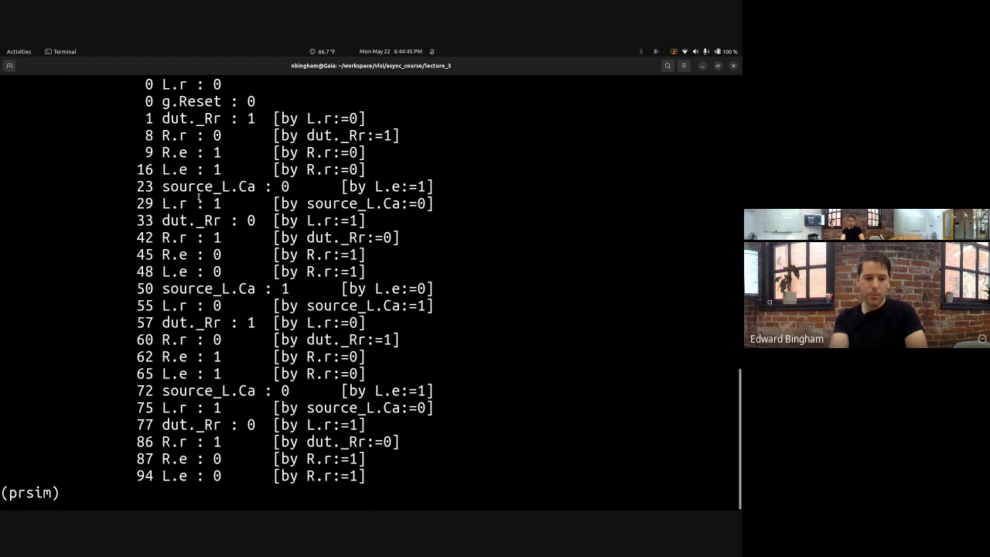
# Highlight the initial R.e and L.r values, g.Reset release, and dut._Rr rising at time 1
pyautogui.scroll(5, 199, 198)
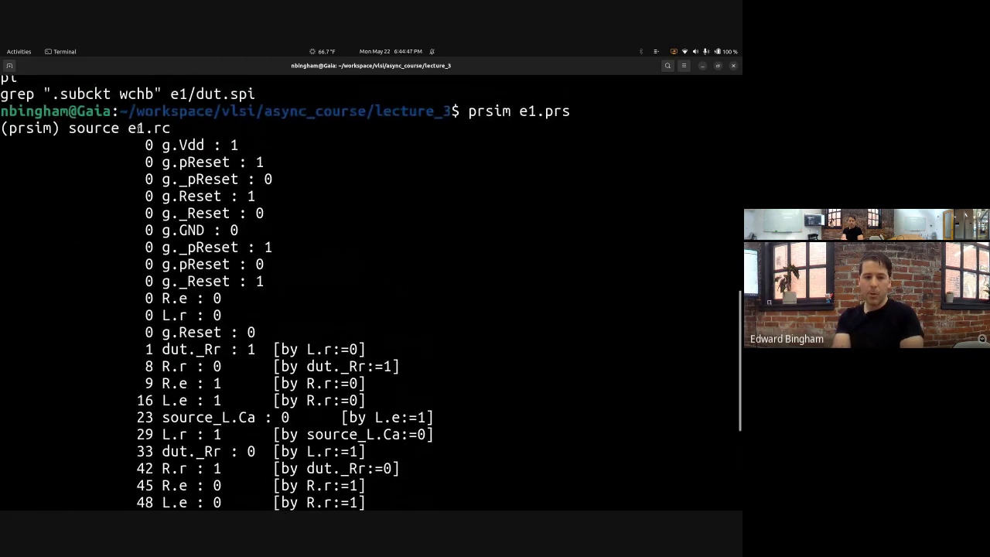
pyautogui.scroll(-4, 215, 161)
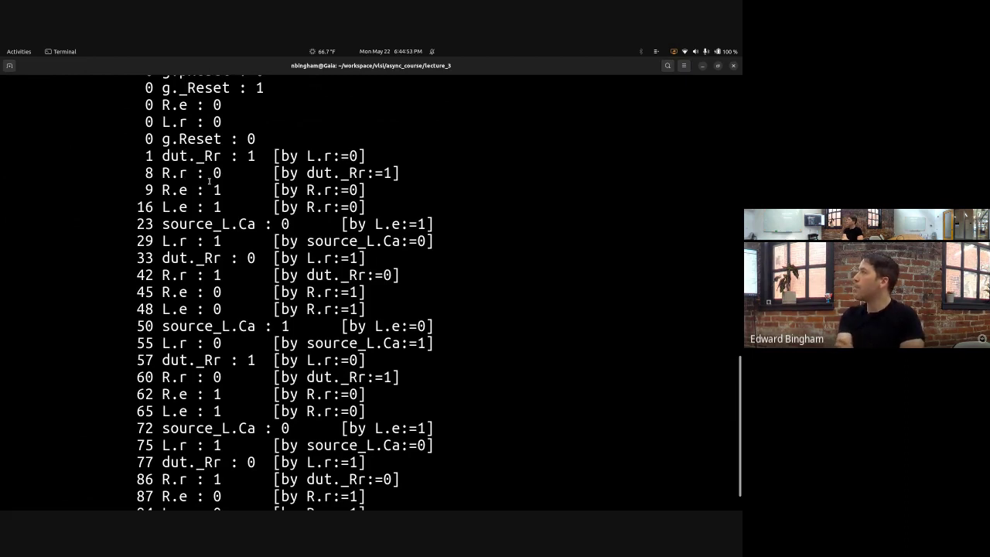
pyautogui.scroll(2, 209, 181)
pyautogui.moveTo(157, 171); pyautogui.dragTo(278, 188)
pyautogui.moveTo(161, 206); pyautogui.dragTo(221, 222)
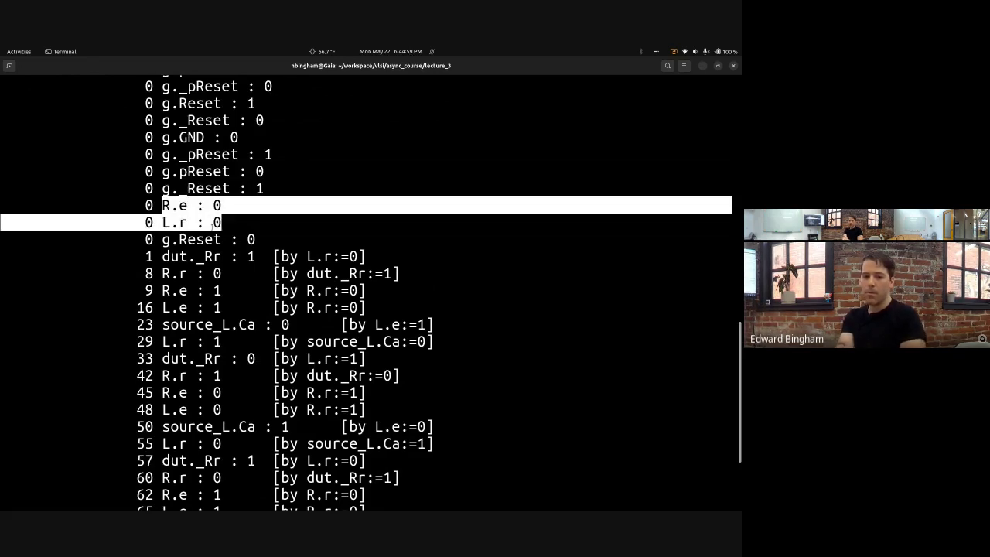
pyautogui.moveTo(144, 256); pyautogui.dragTo(260, 256)
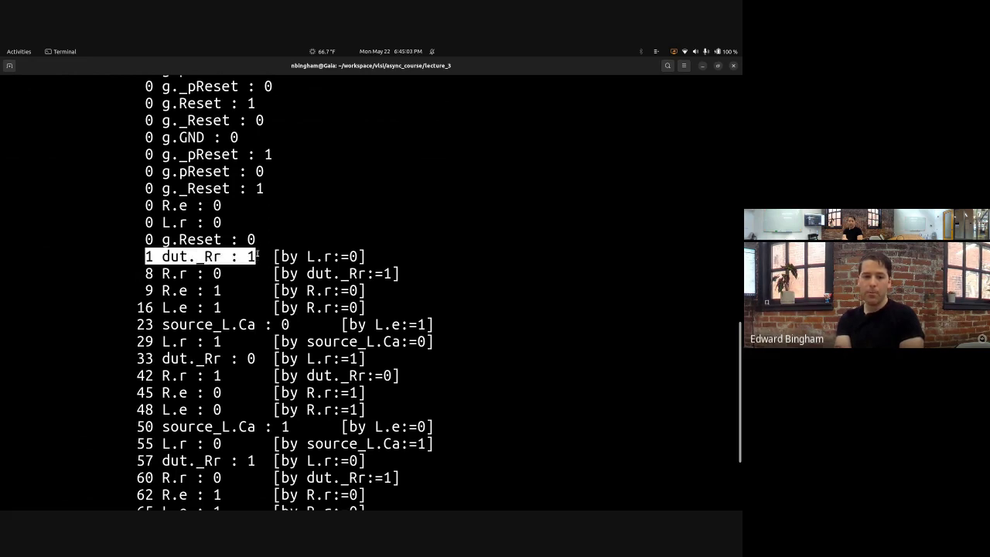
pyautogui.moveTo(256, 240); pyautogui.dragTo(145, 239)
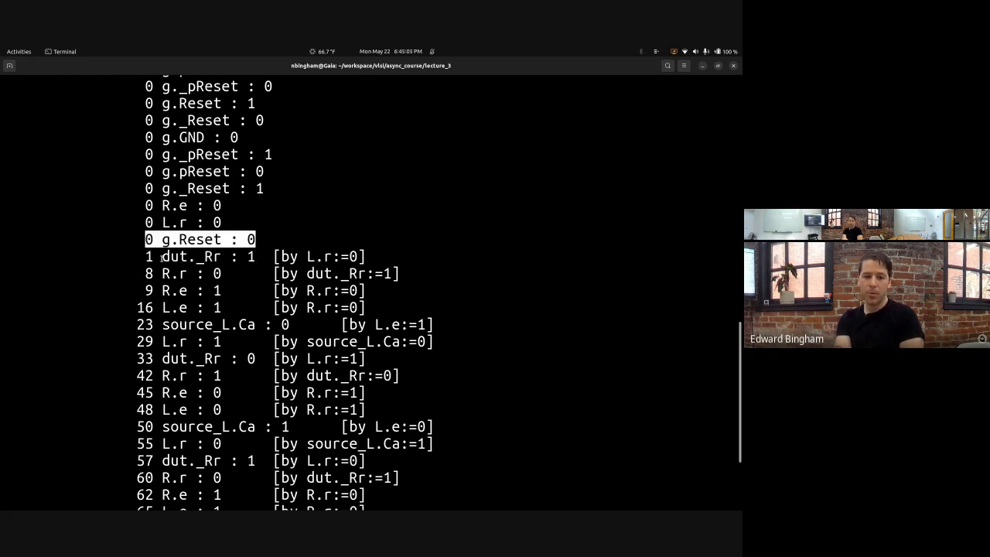
pyautogui.tripleClick(162, 256)
pyautogui.doubleClick(220, 256)
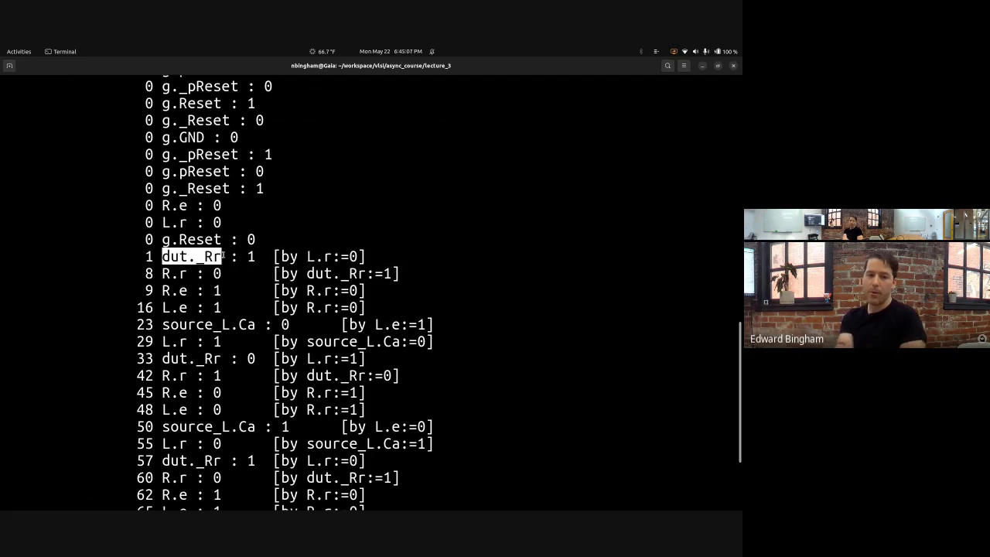
pyautogui.click(222, 256)
pyautogui.doubleClick(207, 256)
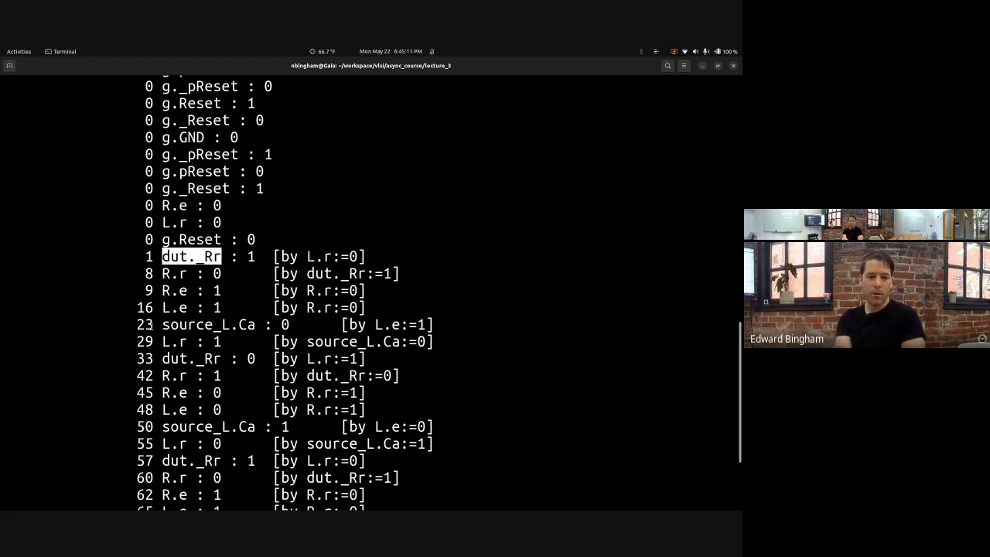
# Highlight R.r at time 8, R.e at time 9, and the first events through L.e at 16
pyautogui.doubleClick(182, 289)
pyautogui.doubleClick(182, 272)
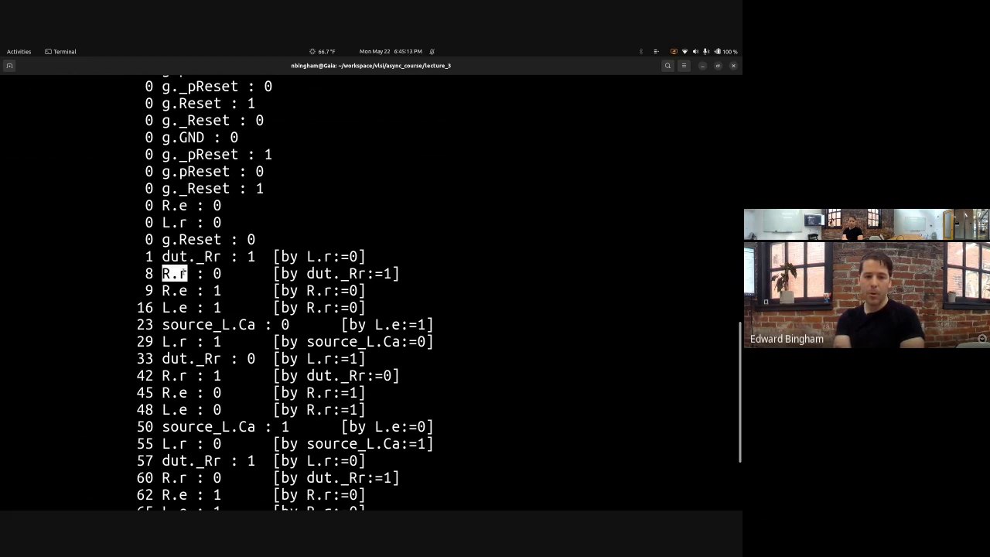
pyautogui.click(231, 267)
pyautogui.tripleClick(146, 259)
pyautogui.click(145, 259)
pyautogui.moveTo(146, 222); pyautogui.dragTo(408, 310)
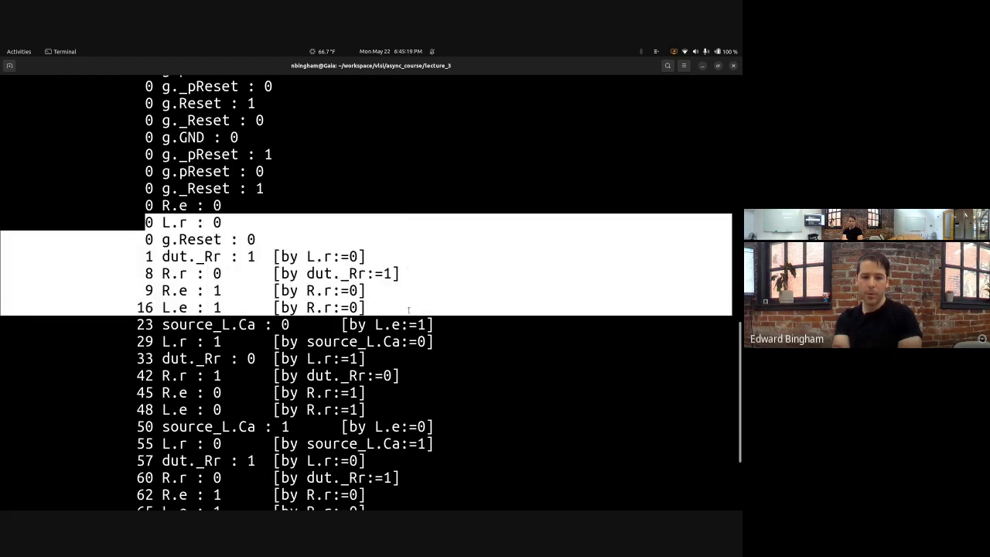
# Trace L.r rising at 29, dut._Rr falling at 33, R.r rising at 42, R.e and L.e falling at 45 and 48
pyautogui.scroll(-2, 408, 310)
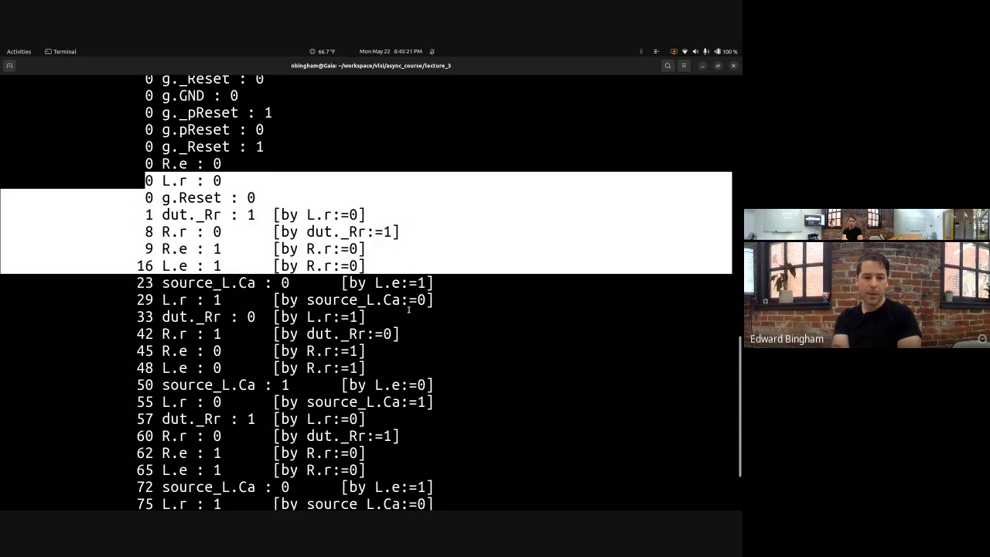
pyautogui.moveTo(169, 301); pyautogui.dragTo(222, 300)
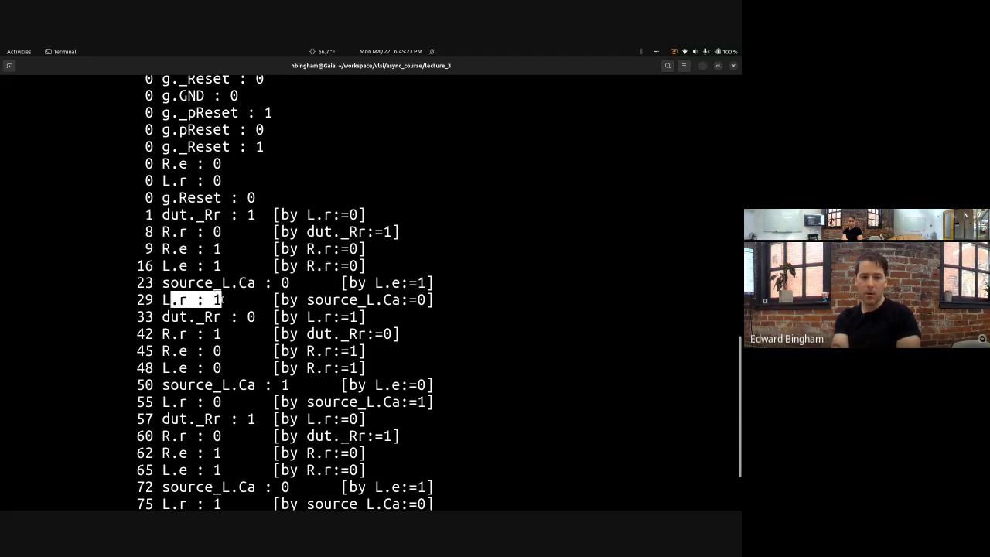
pyautogui.moveTo(194, 317); pyautogui.dragTo(225, 317)
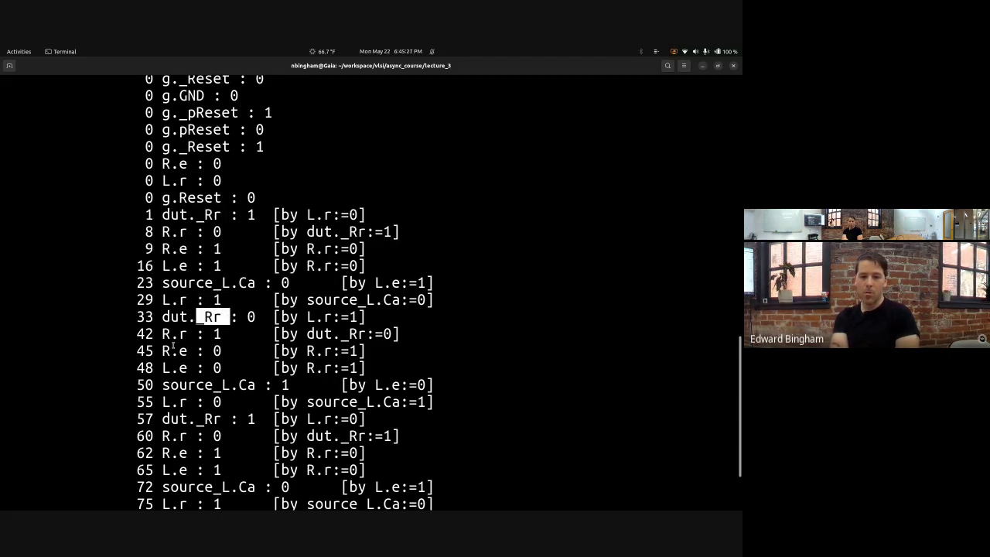
pyautogui.moveTo(170, 336); pyautogui.dragTo(222, 334)
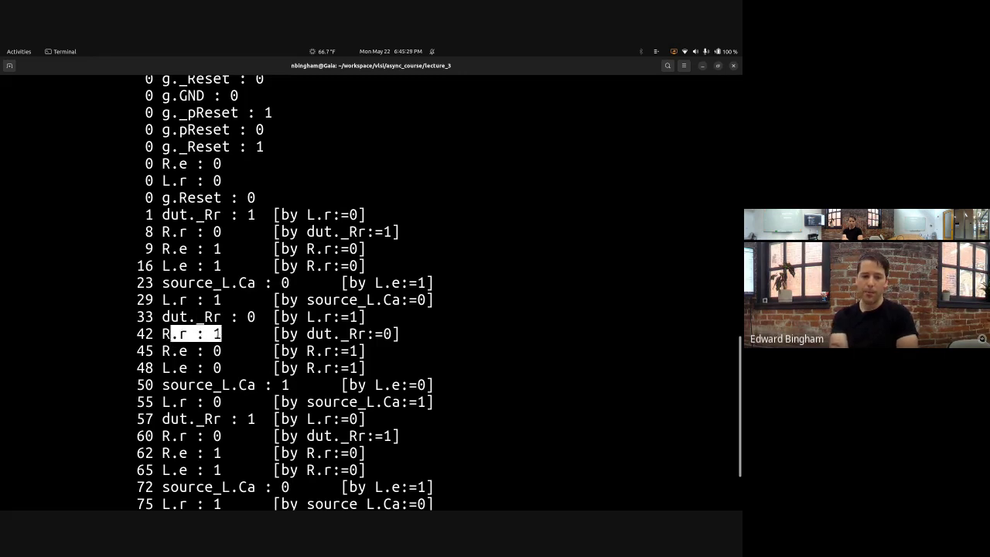
pyautogui.click(189, 332)
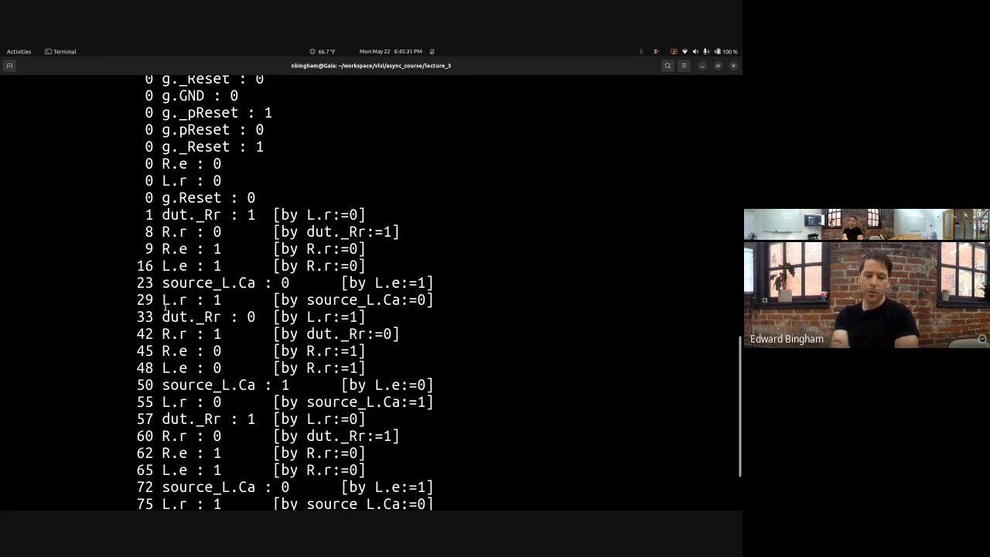
pyautogui.moveTo(164, 301); pyautogui.dragTo(228, 336)
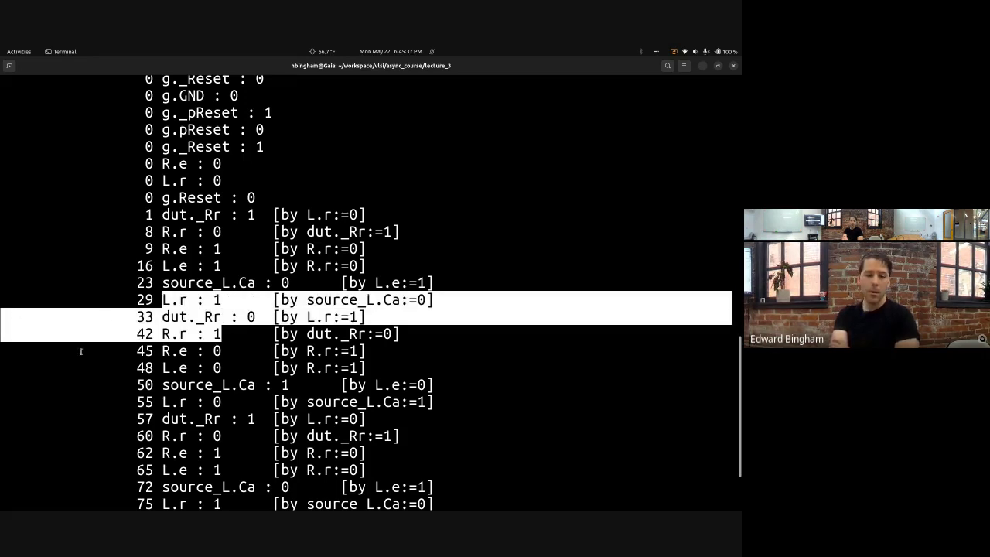
pyautogui.moveTo(162, 351); pyautogui.dragTo(229, 352)
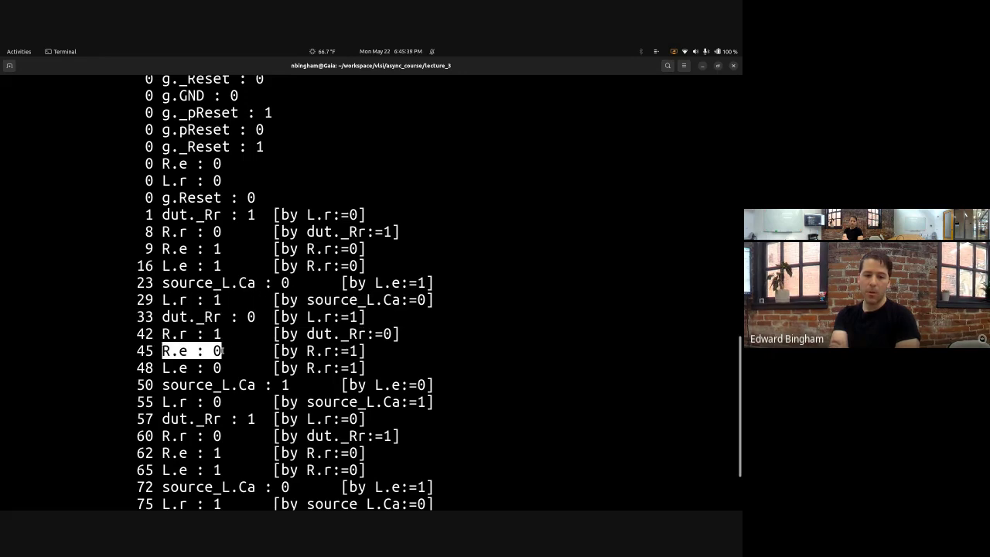
pyautogui.moveTo(162, 368); pyautogui.dragTo(232, 367)
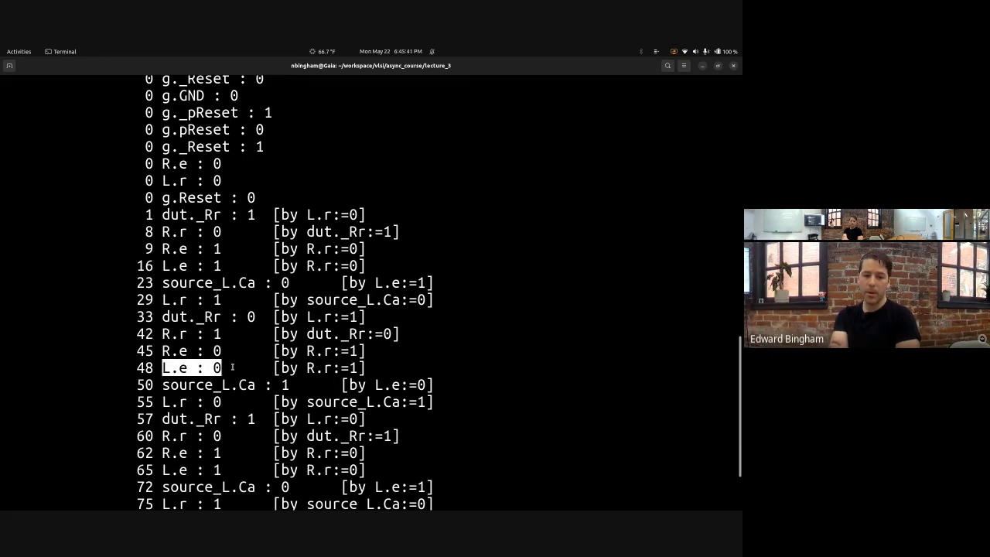
# Trace L.r falling at 55, R.r at 60, R.e and L.e at 62 and 65, and L.r rising at 75
pyautogui.scroll(-2, 232, 367)
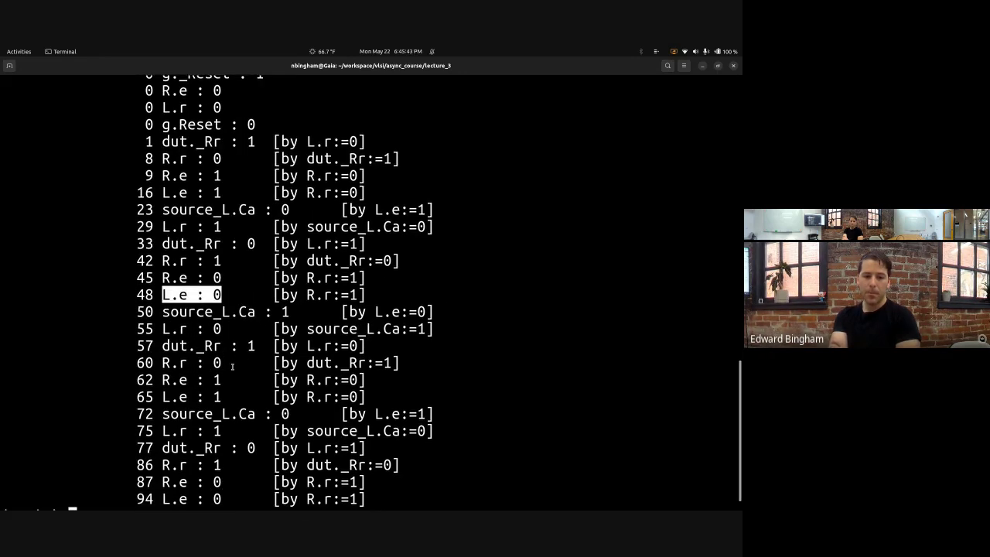
pyautogui.moveTo(160, 328); pyautogui.dragTo(231, 328)
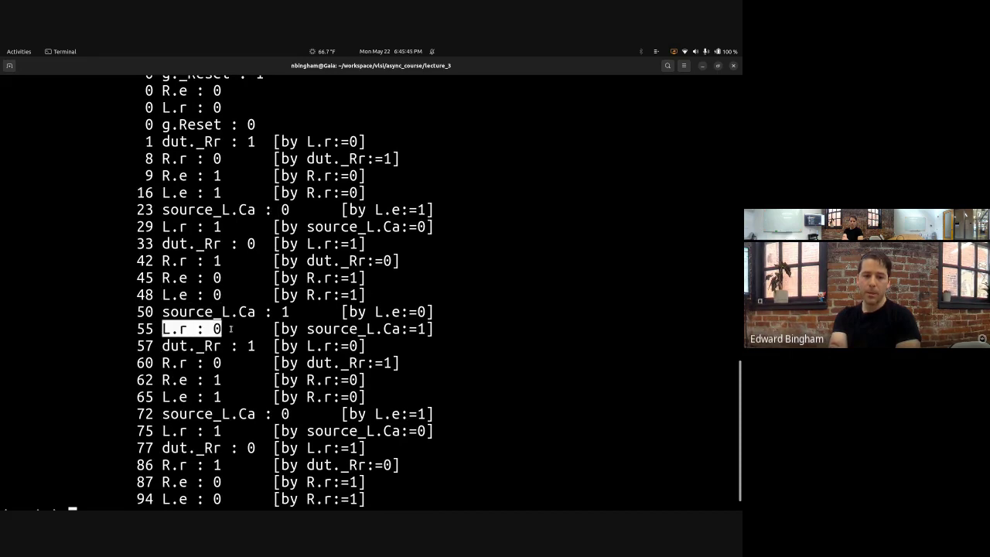
pyautogui.tripleClick(197, 295)
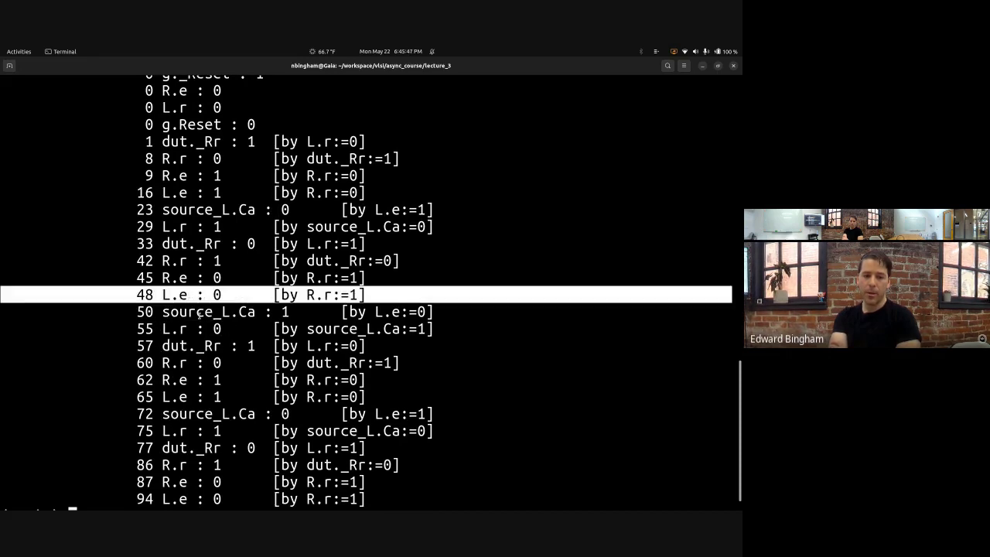
pyautogui.tripleClick(199, 328)
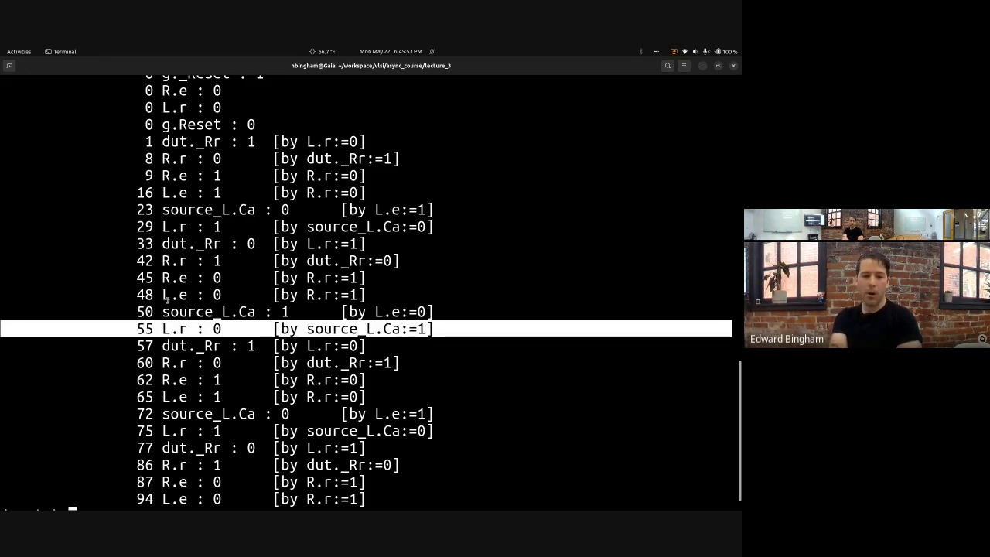
pyautogui.tripleClick(200, 329)
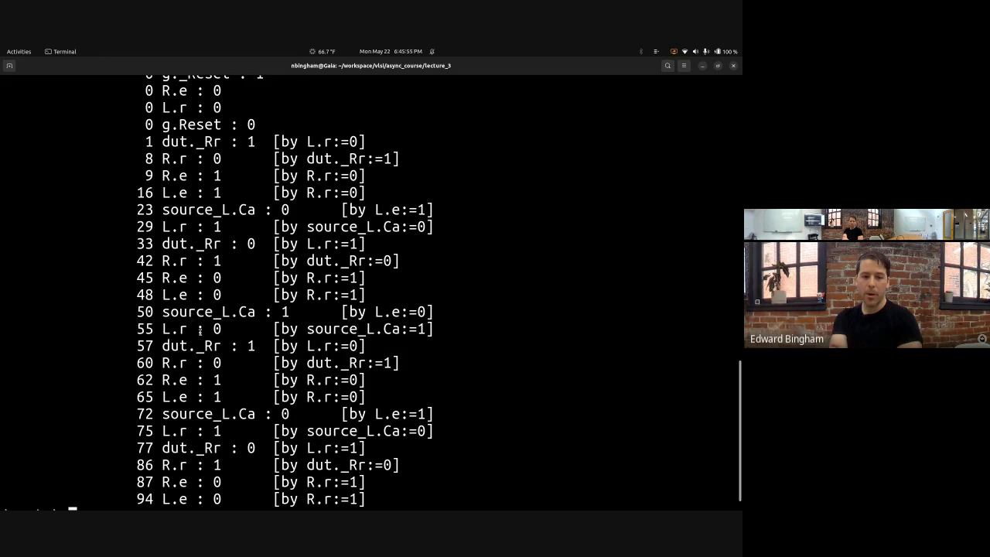
pyautogui.tripleClick(191, 362)
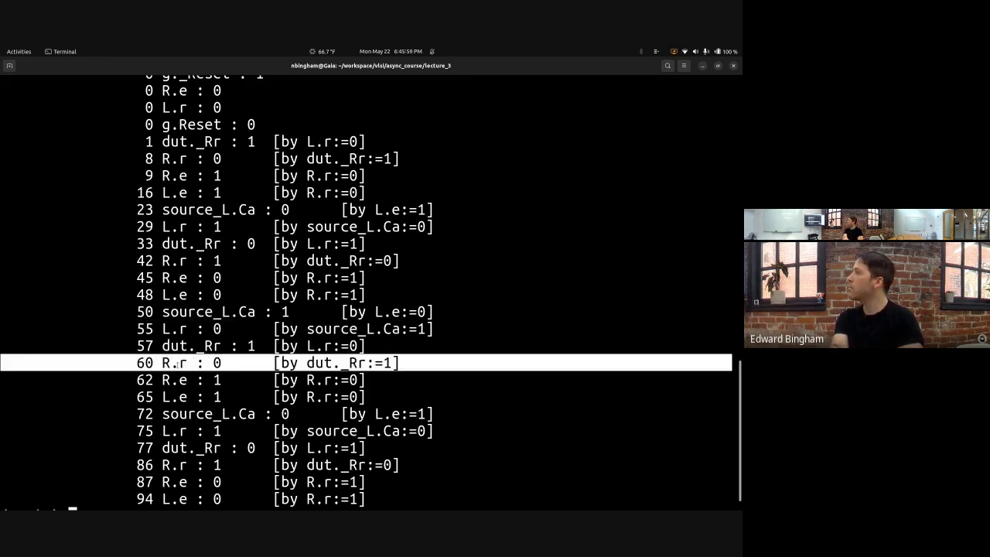
pyautogui.moveTo(164, 379); pyautogui.dragTo(315, 397)
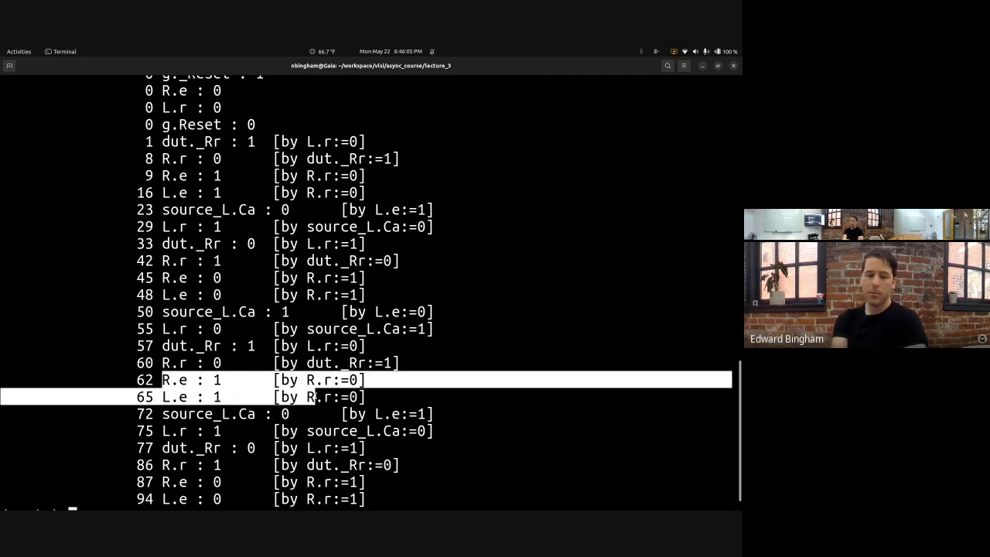
pyautogui.scroll(-1, 315, 396)
pyautogui.moveTo(155, 408); pyautogui.dragTo(254, 410)
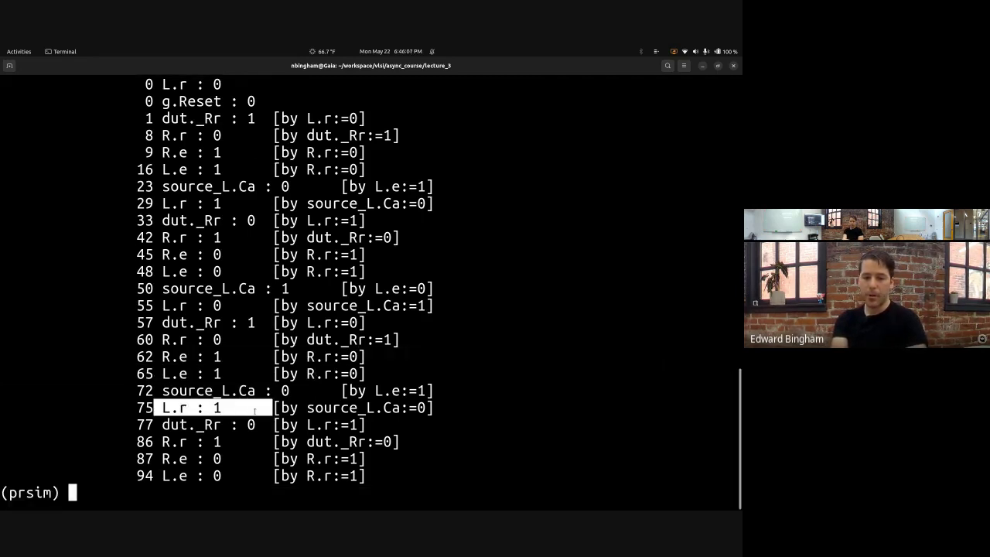
# Quit the simulator and list the lecture_3 folder with ls -l
pyautogui.write('quit')
pyautogui.press('Return')
pyautogui.write('ls -l')
pyautogui.press('Return')
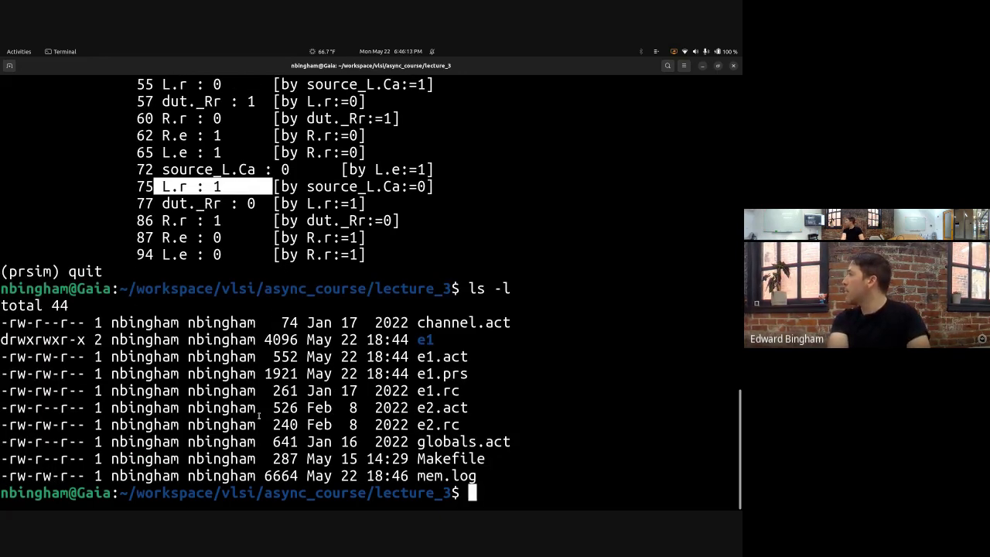
# In the e1 folder, start prsim on env.prs and source prsim.rc
pyautogui.write('cd e')
pyautogui.press('Tab')
pyautogui.press('Return')
pyautogui.write('ls -l')
pyautogui.press('Return')
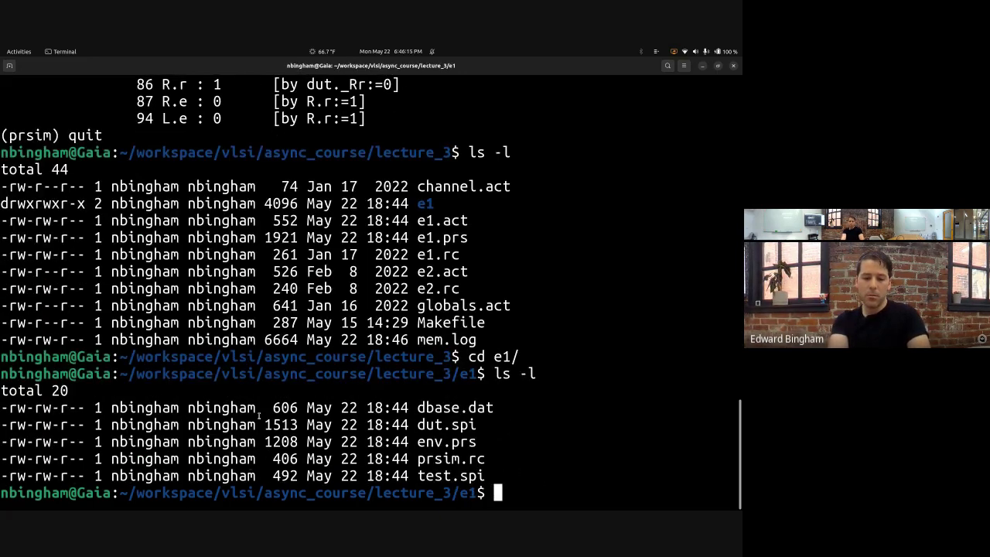
pyautogui.write('prsi')
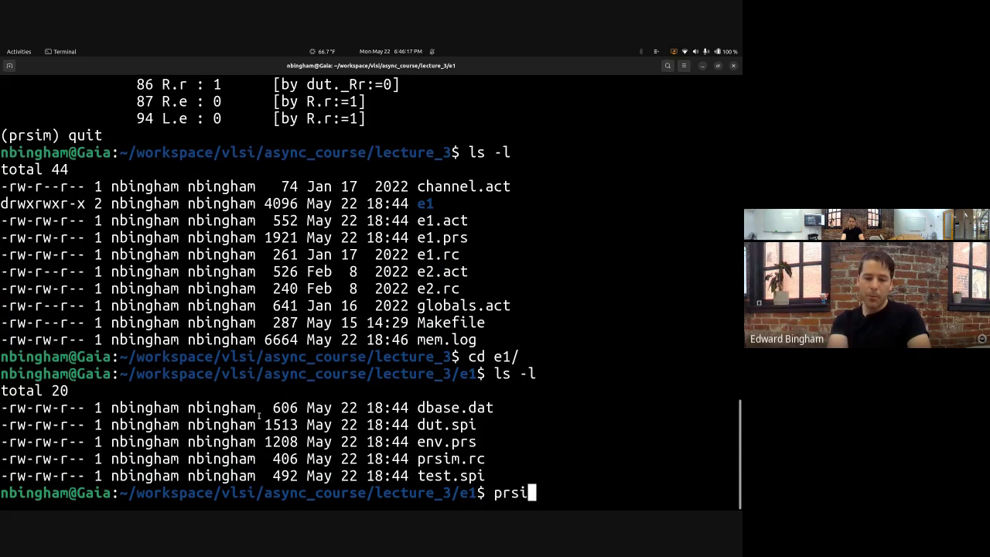
pyautogui.write('m env.prs')
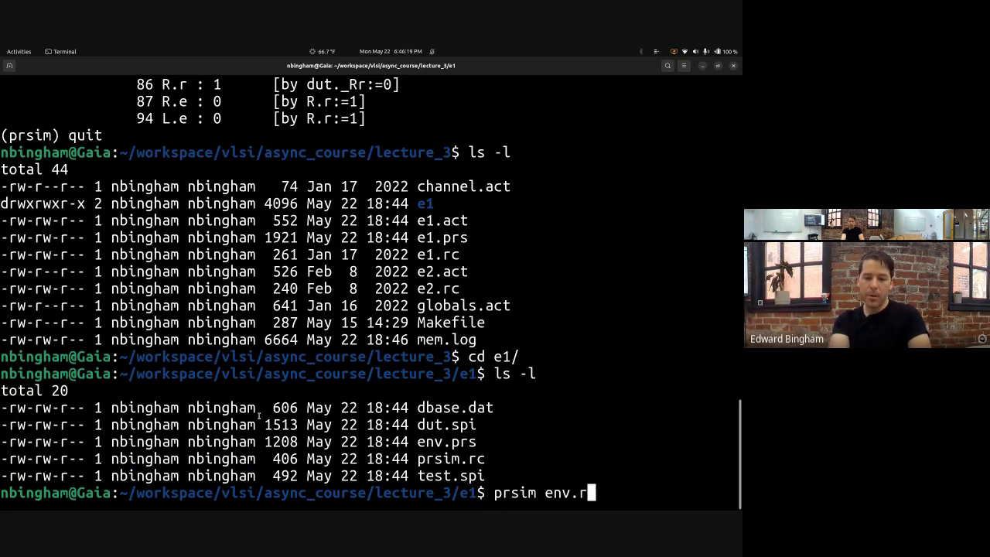
pyautogui.press('Return')
pyautogui.write('sour')
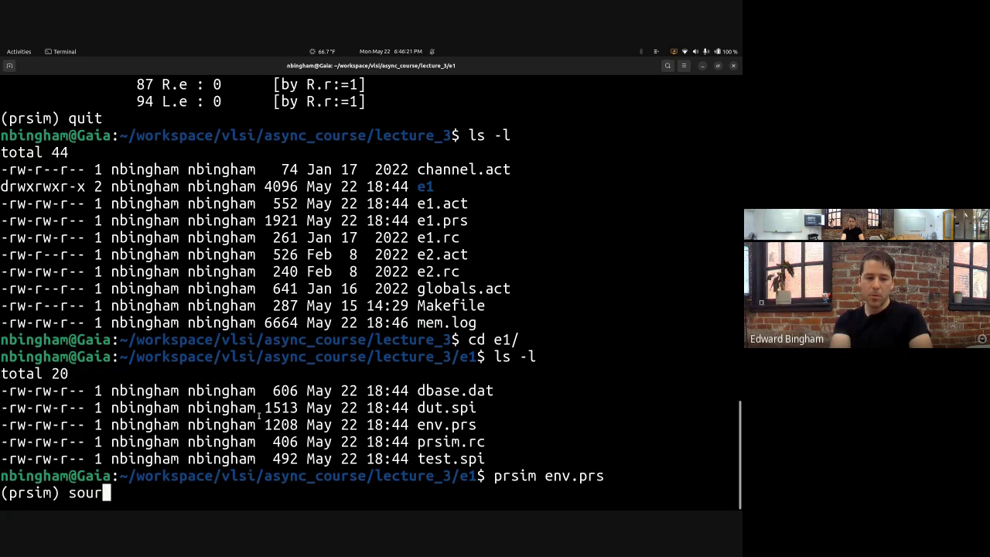
pyautogui.write('ce prsim.rc')
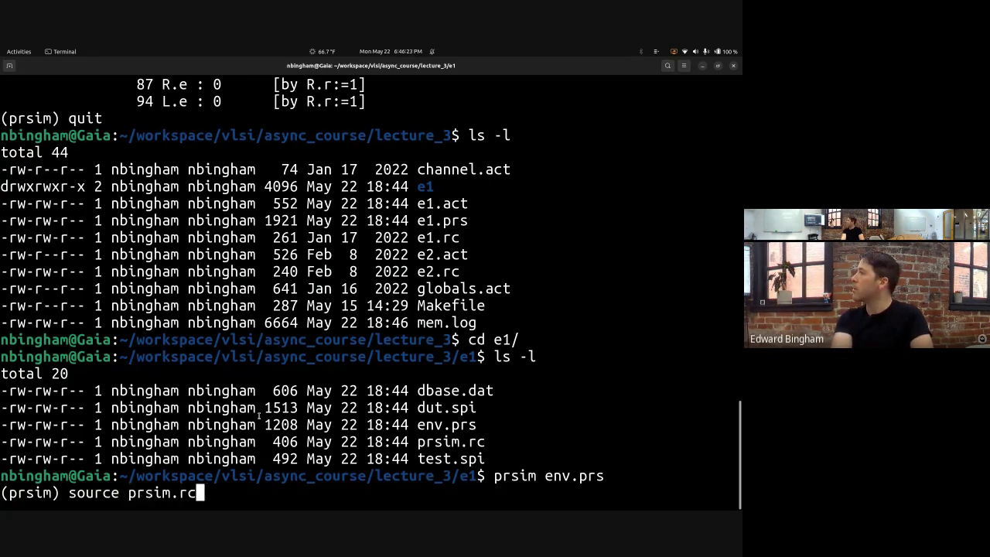
pyautogui.press('Return')
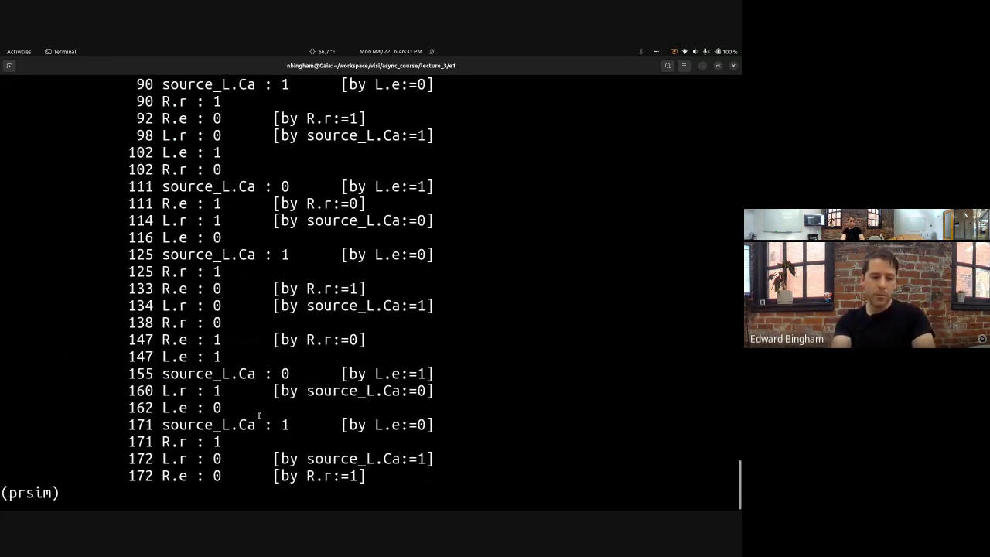
# Quit prsim and list the e1 files to find the generated output
pyautogui.write('quit')
pyautogui.press('Return')
pyautogui.write('ls -l')
pyautogui.press('Return')
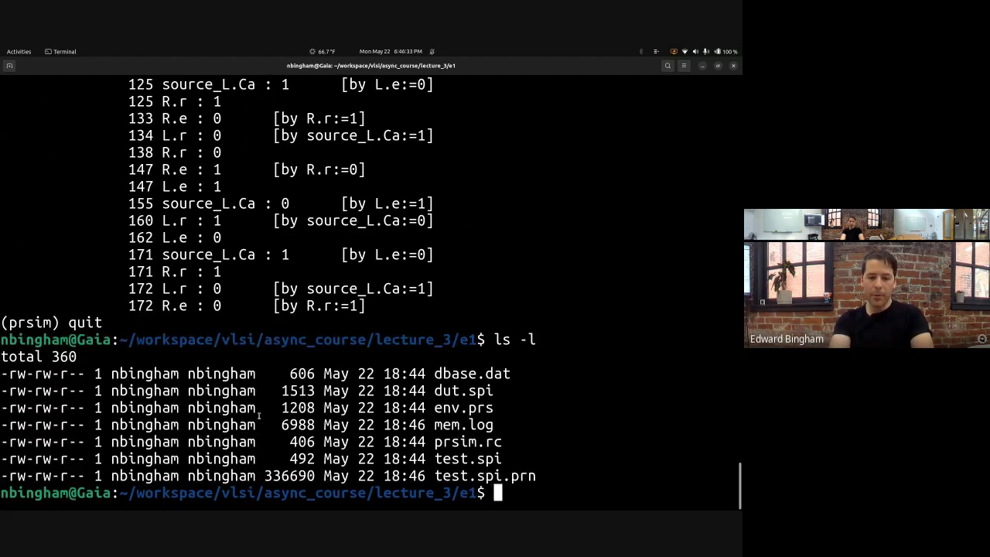
# Inspect test.spi.prn in vim, then load it into the wave viewer with pr view
pyautogui.write('vim test.spi.')
pyautogui.press('Tab')
pyautogui.press('Return')
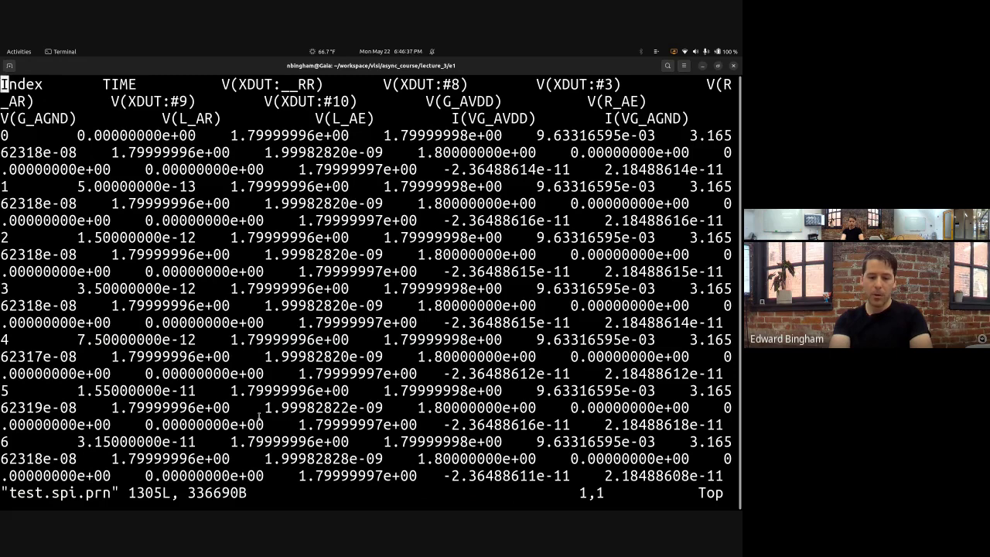
pyautogui.write(': nowrap')
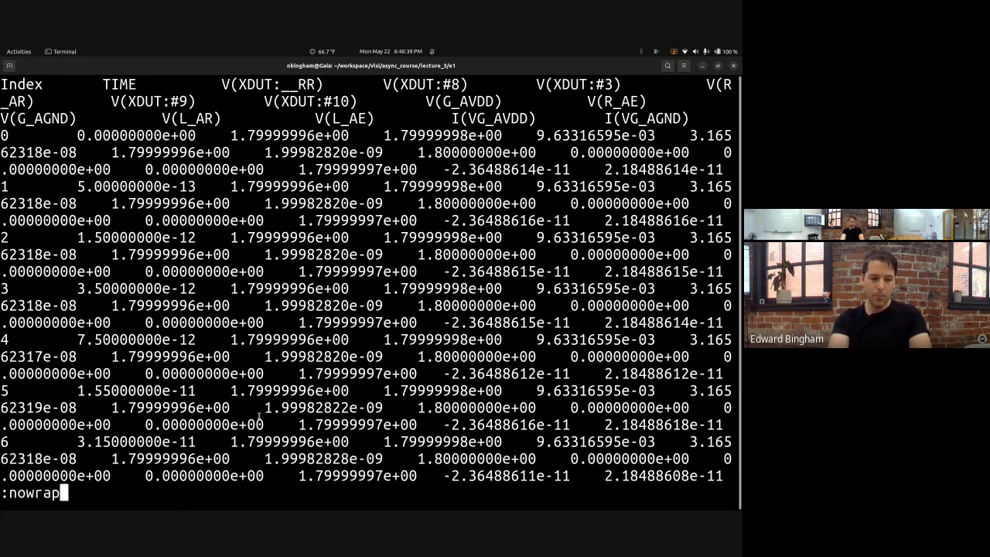
pyautogui.press('Return')
pyautogui.write(':q')
pyautogui.press('Return')
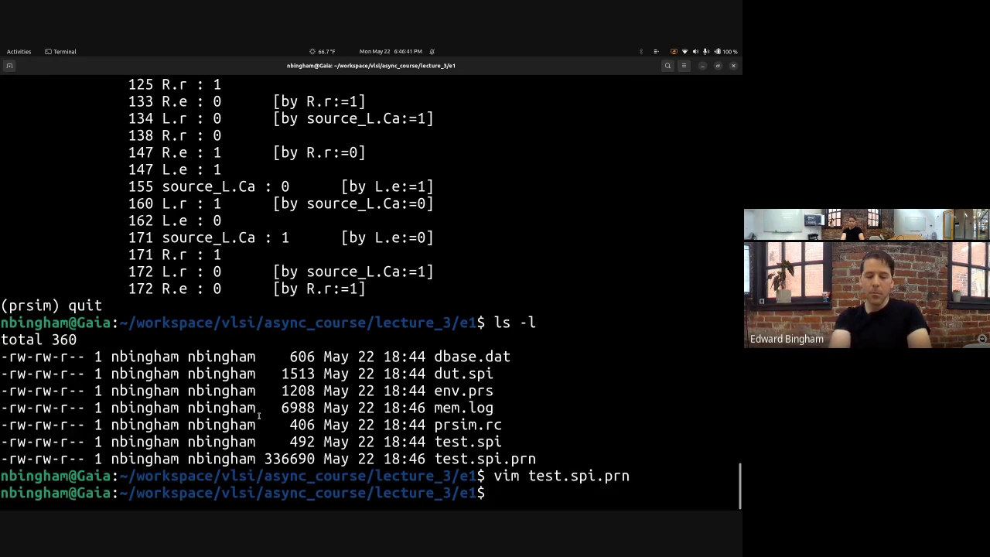
pyautogui.write('pr ')
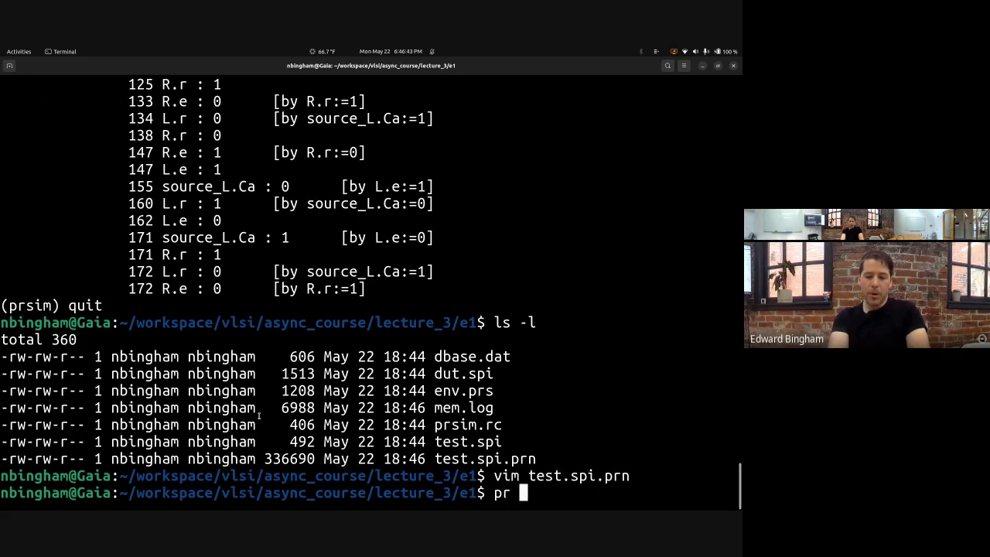
pyautogui.write('view test.spi')
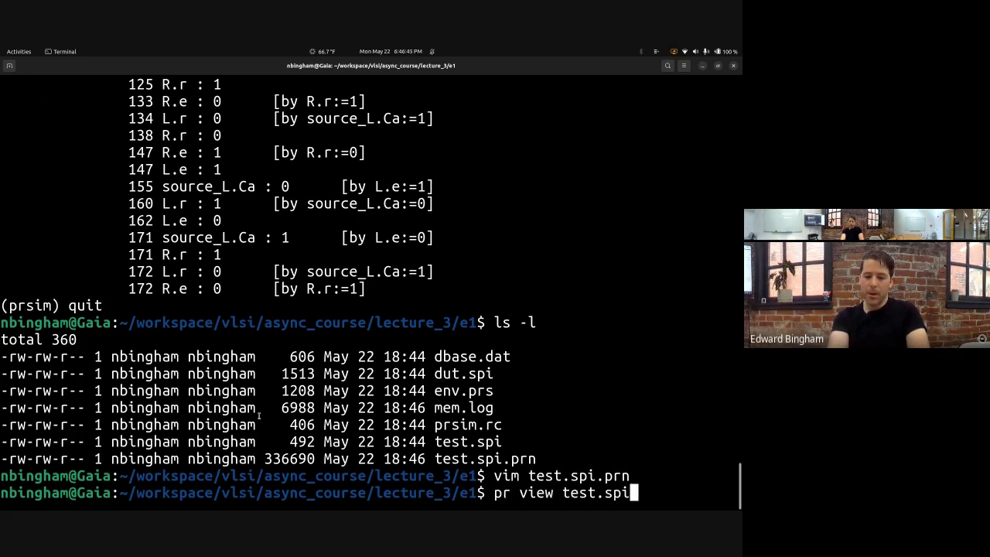
pyautogui.write('.prn')
pyautogui.press('Return')
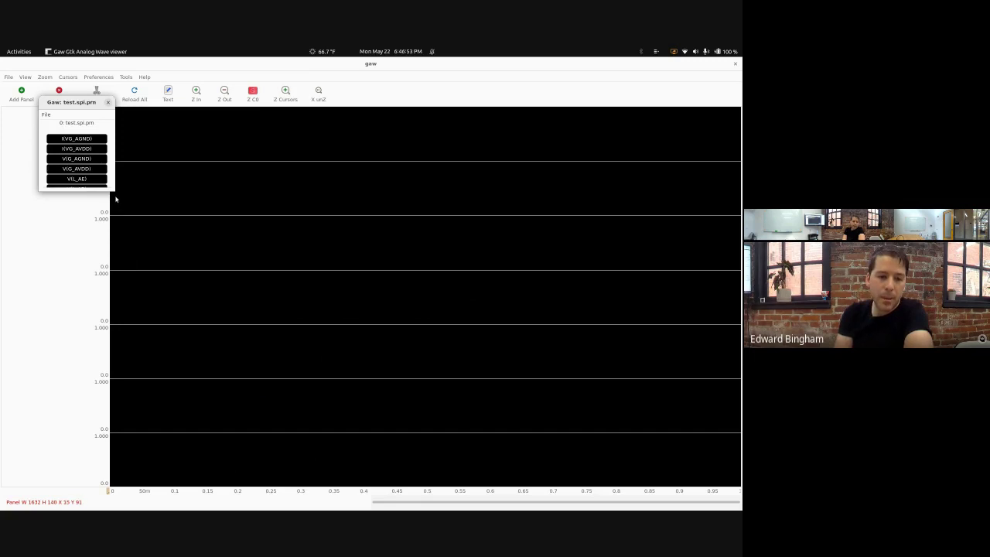
# Plot V(L_AR), V(L_AE), V(R_AR) and V(R_AE) in panels 1–4, keeping the signal list clear
pyautogui.moveTo(111, 188); pyautogui.dragTo(125, 385)
pyautogui.moveTo(84, 190); pyautogui.dragTo(190, 140)
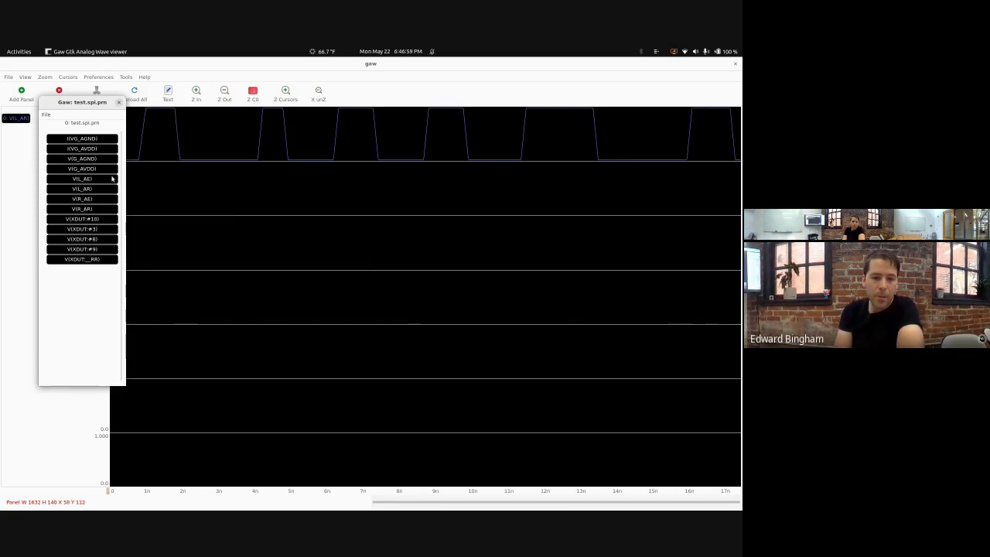
pyautogui.moveTo(88, 182); pyautogui.dragTo(205, 205)
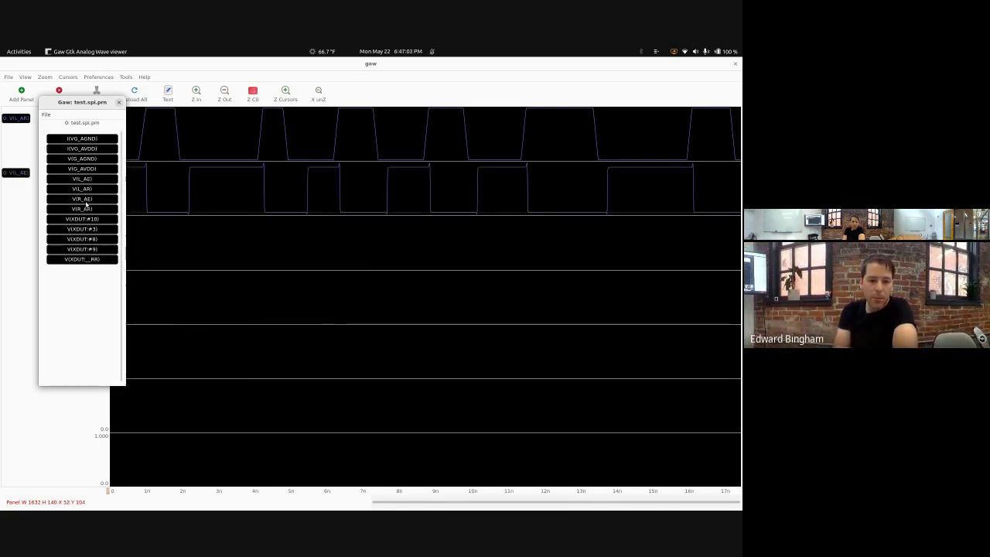
pyautogui.moveTo(86, 209); pyautogui.dragTo(224, 265)
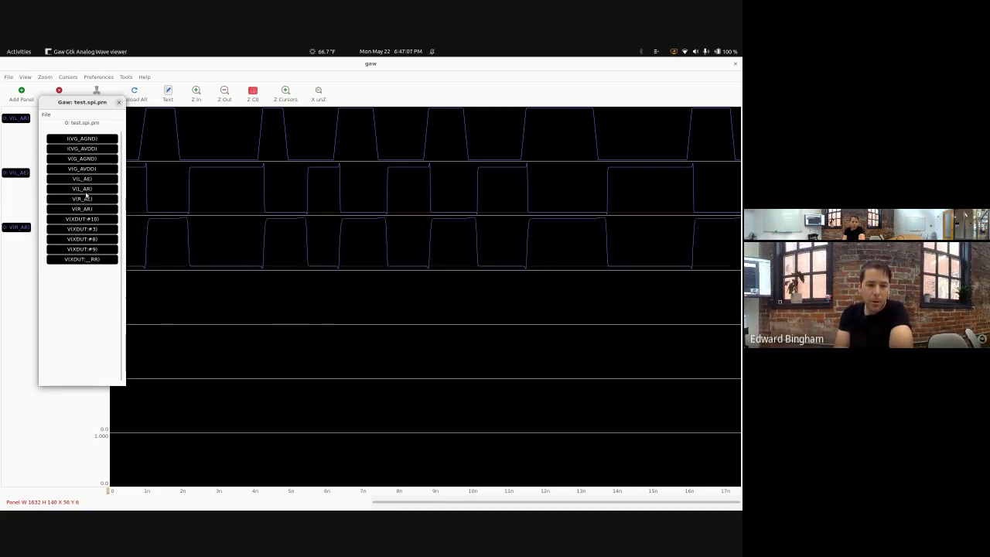
pyautogui.moveTo(86, 199); pyautogui.dragTo(231, 299)
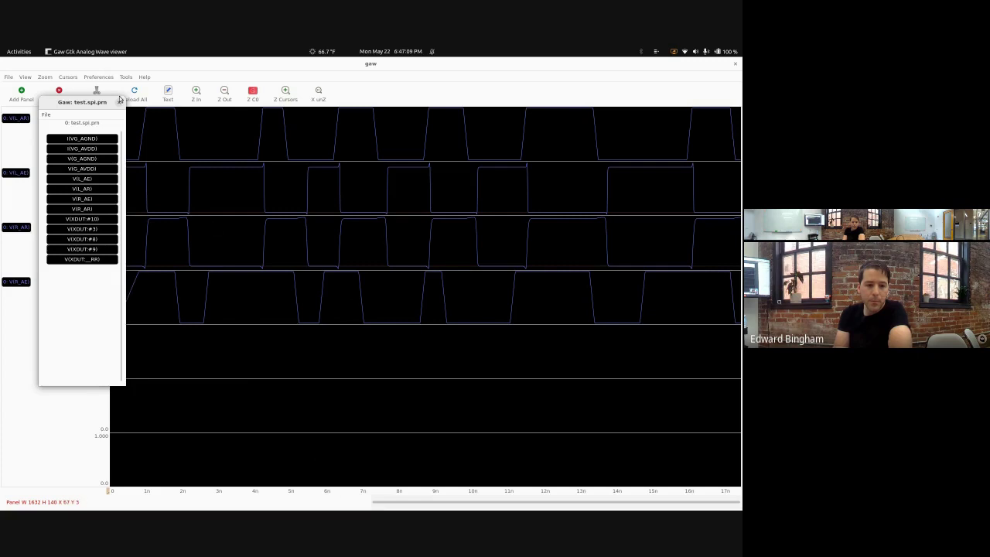
pyautogui.moveTo(118, 103); pyautogui.dragTo(91, 351)
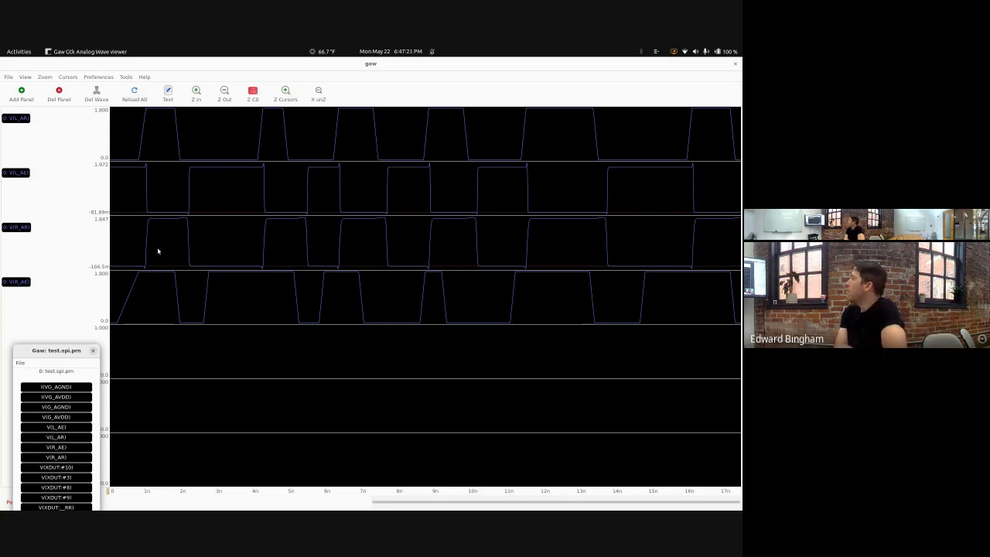
# Zoom in twice, pan along the time axis, and plot V(XDUT:__RR) in the fifth panel
pyautogui.click(196, 91)
pyautogui.click(195, 91)
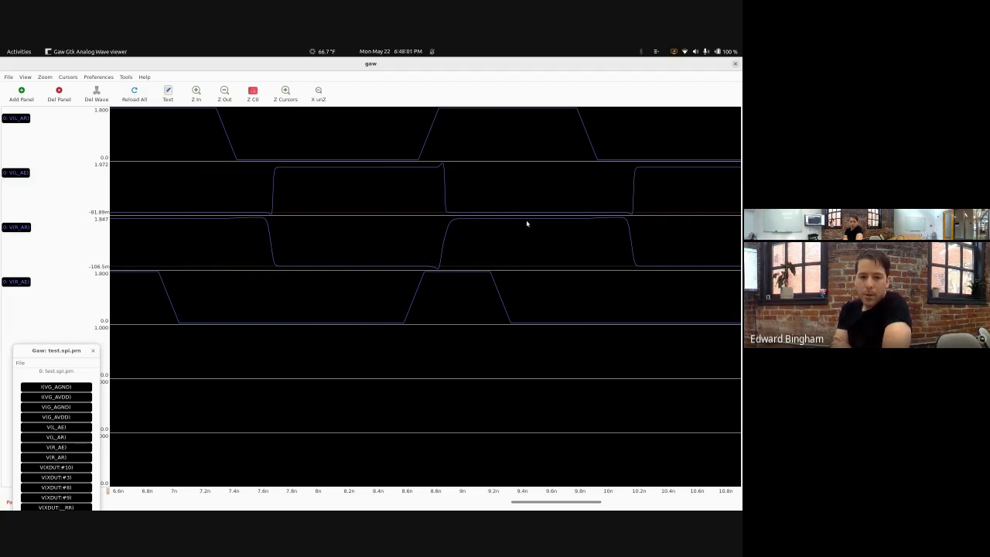
pyautogui.moveTo(576, 503); pyautogui.dragTo(374, 498)
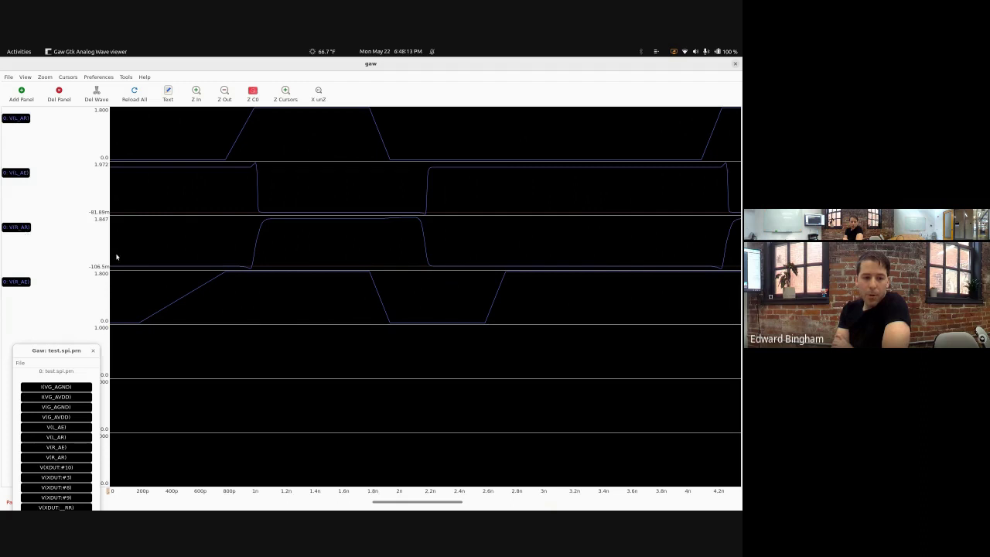
pyautogui.moveTo(74, 349); pyautogui.dragTo(72, 277)
pyautogui.moveTo(62, 438); pyautogui.dragTo(238, 344)
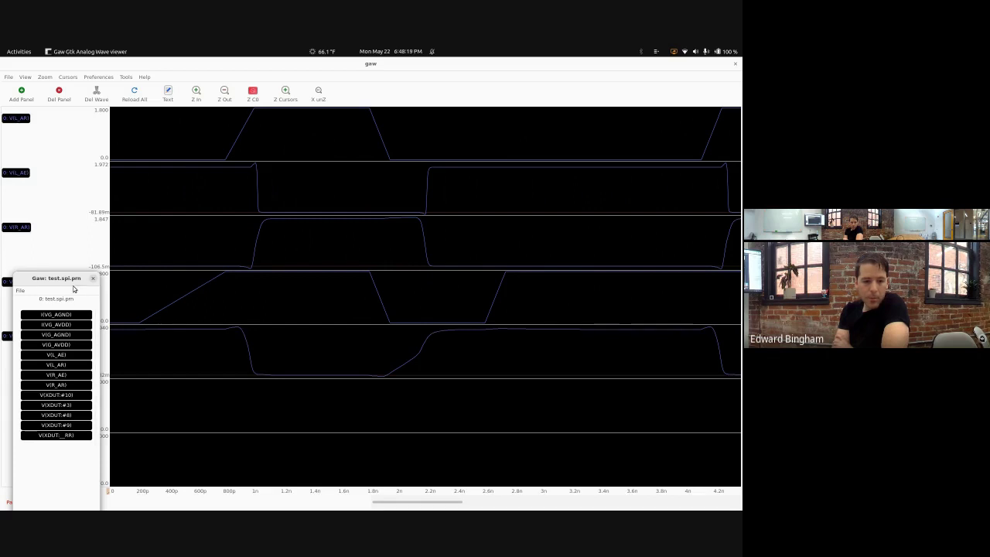
# Overlay V(XDUT:__RR) onto the V(R_AR) panel, dismissing the drag-and-drop error
pyautogui.click(93, 278)
pyautogui.moveTo(31, 337); pyautogui.dragTo(21, 233)
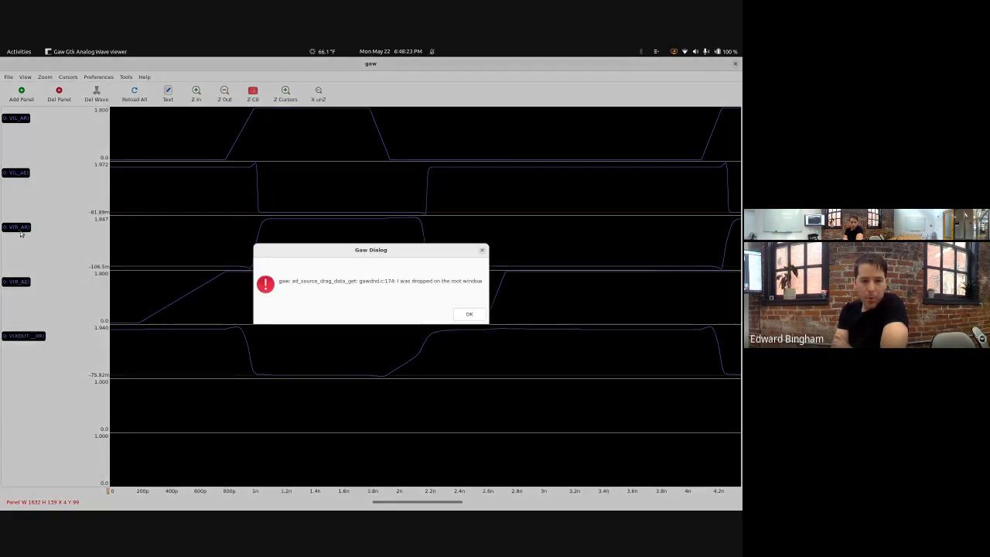
pyautogui.click(478, 313)
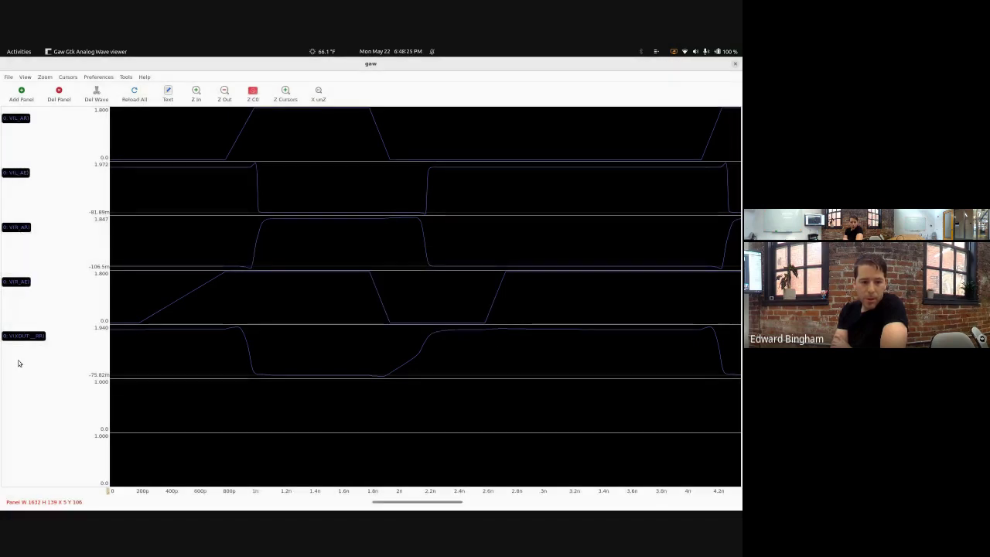
pyautogui.moveTo(174, 236); pyautogui.dragTo(176, 233)
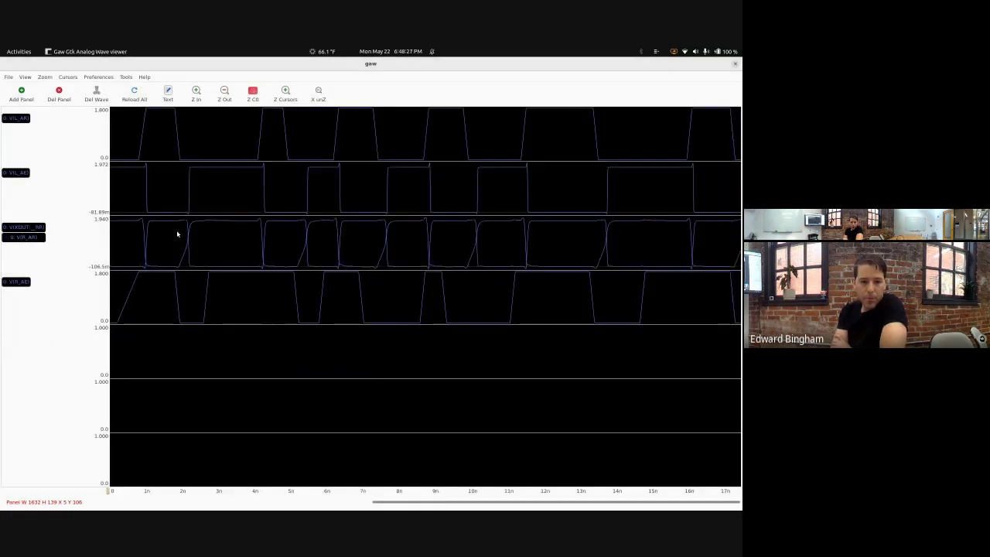
pyautogui.click(25, 227)
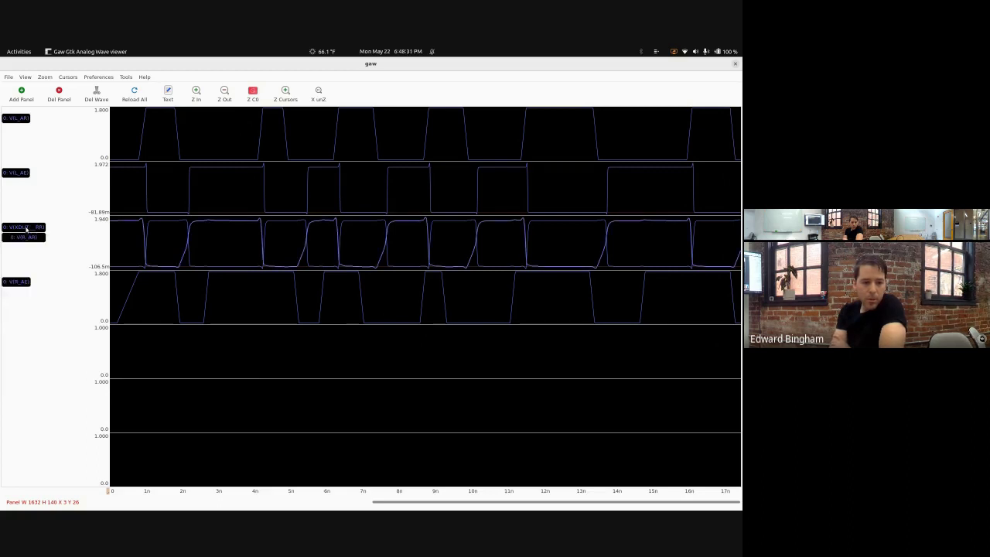
# Change the V(R_AR) wave colour to red
pyautogui.rightClick(31, 241)
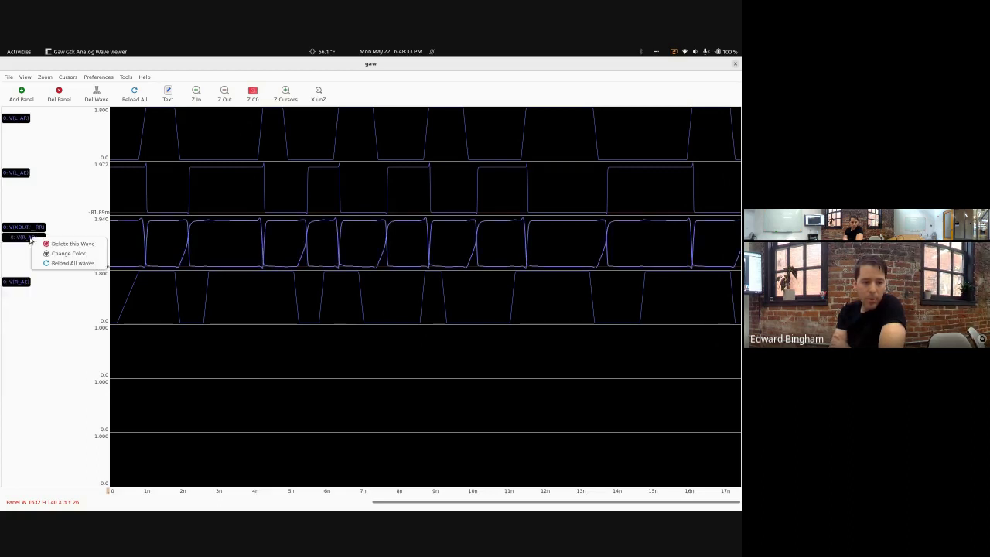
pyautogui.click(62, 252)
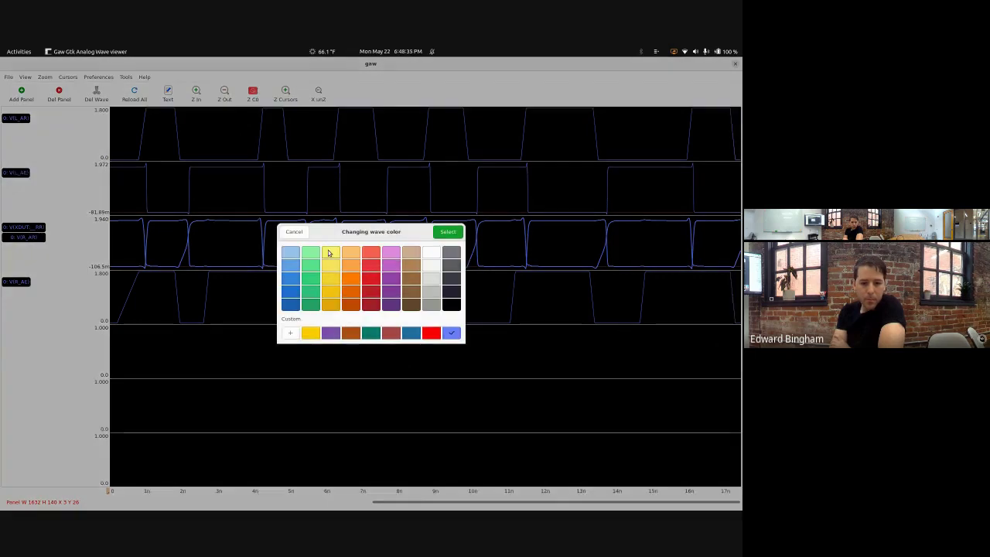
pyautogui.click(373, 266)
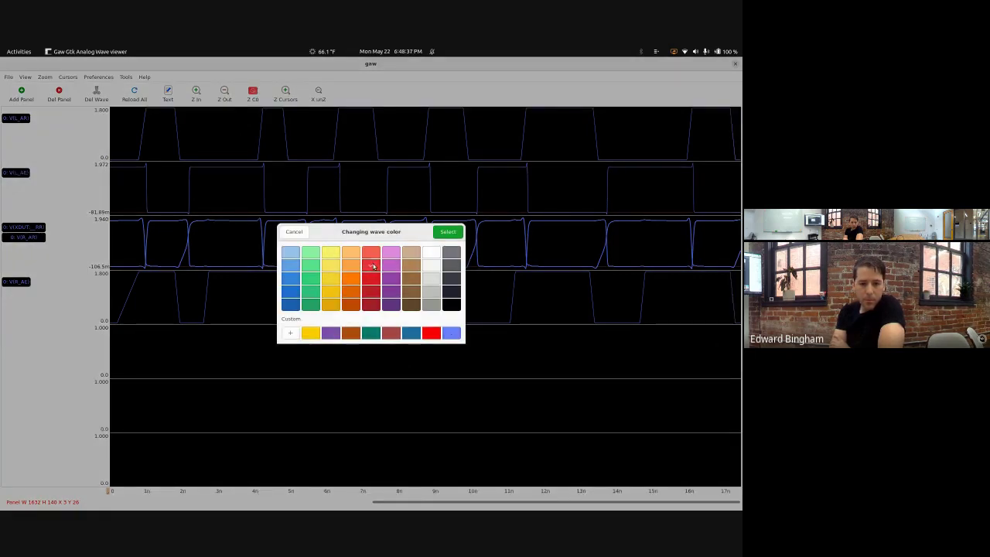
pyautogui.click(448, 231)
# Place the time marker near 461 and 847 ps, then zoom in and back out
pyautogui.click(310, 415)
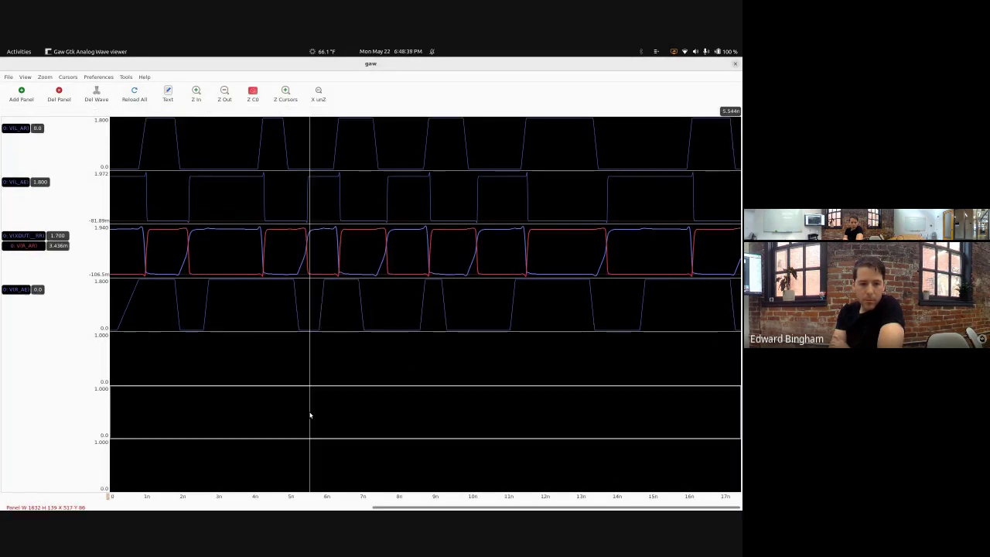
pyautogui.click(126, 391)
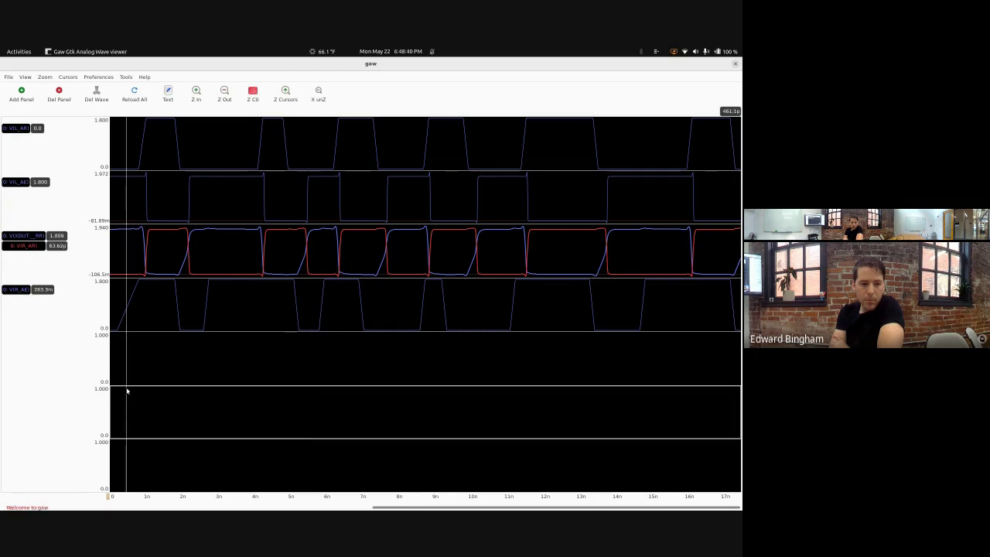
pyautogui.click(140, 166)
pyautogui.click(196, 92)
pyautogui.click(196, 91)
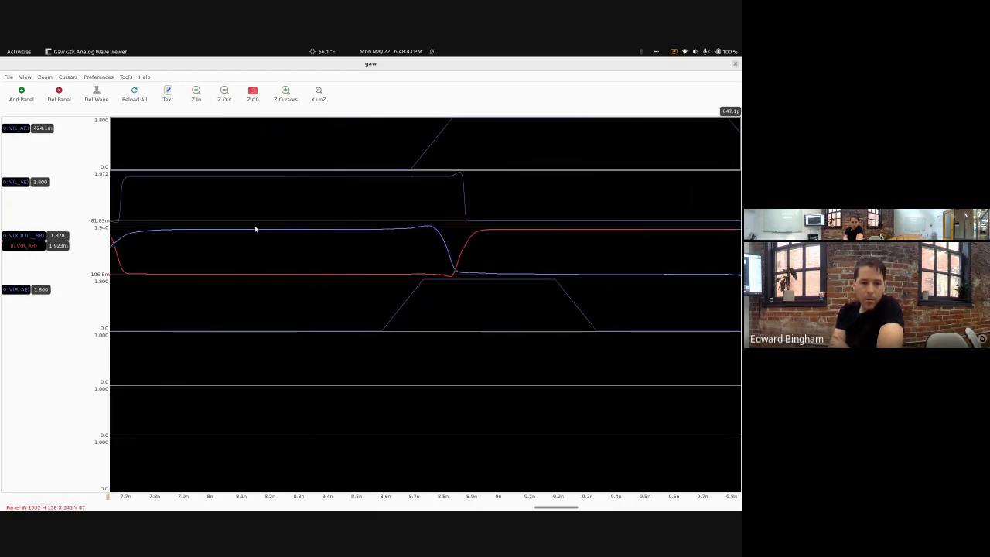
pyautogui.click(224, 92)
pyautogui.click(224, 92)
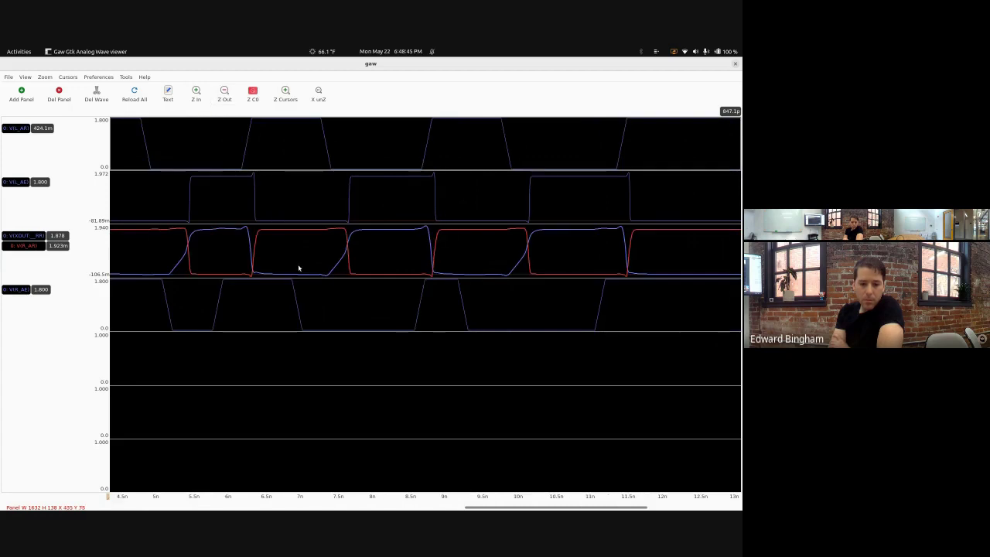
pyautogui.moveTo(494, 505); pyautogui.dragTo(196, 500)
# Measure handshake edges with the cursor at about 992 ps, 1.031 ns and 1.95 ns
pyautogui.click(182, 150)
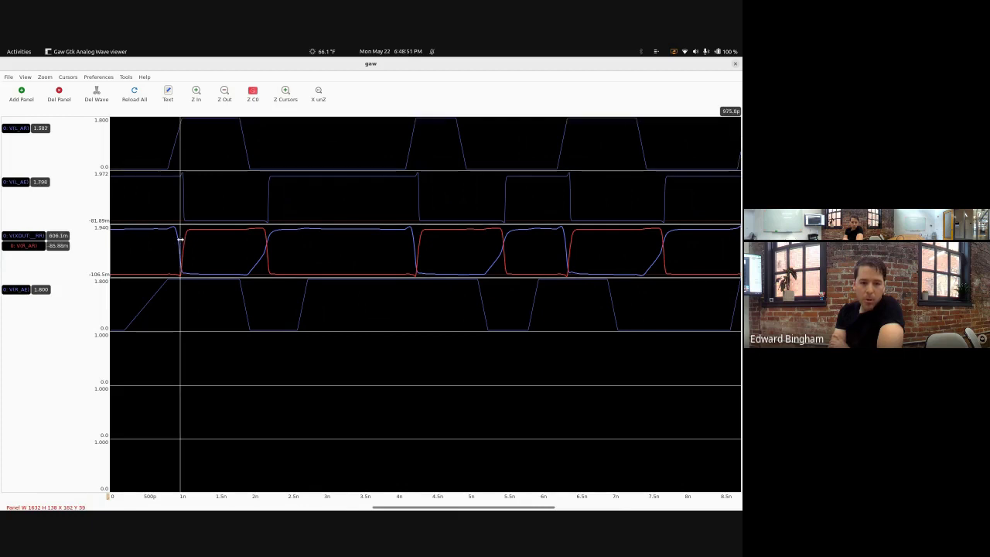
pyautogui.click(186, 241)
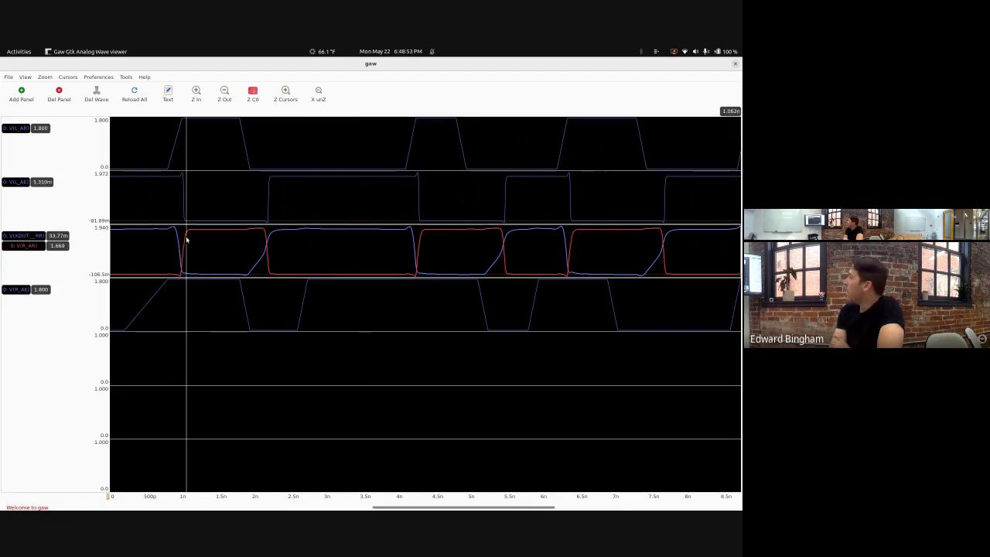
pyautogui.click(186, 186)
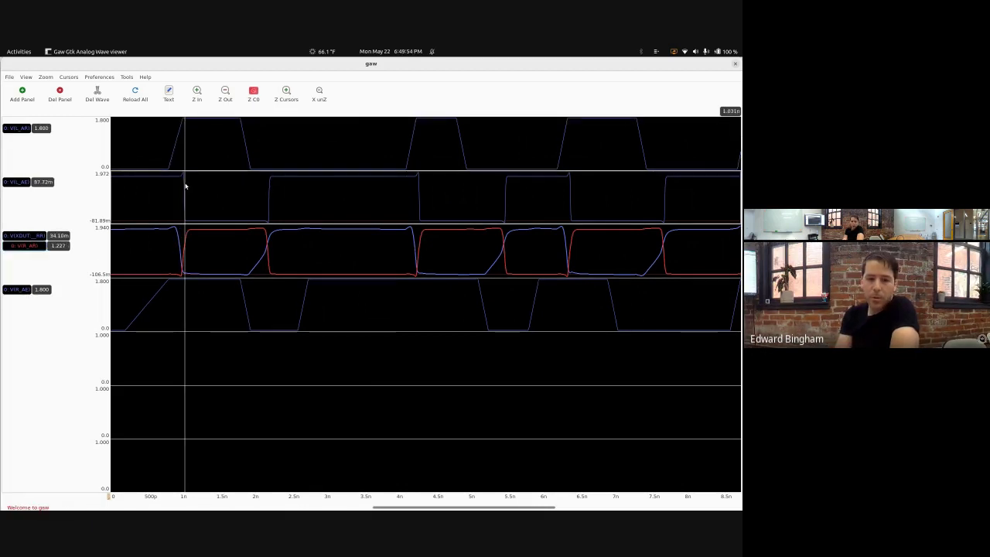
pyautogui.click(251, 277)
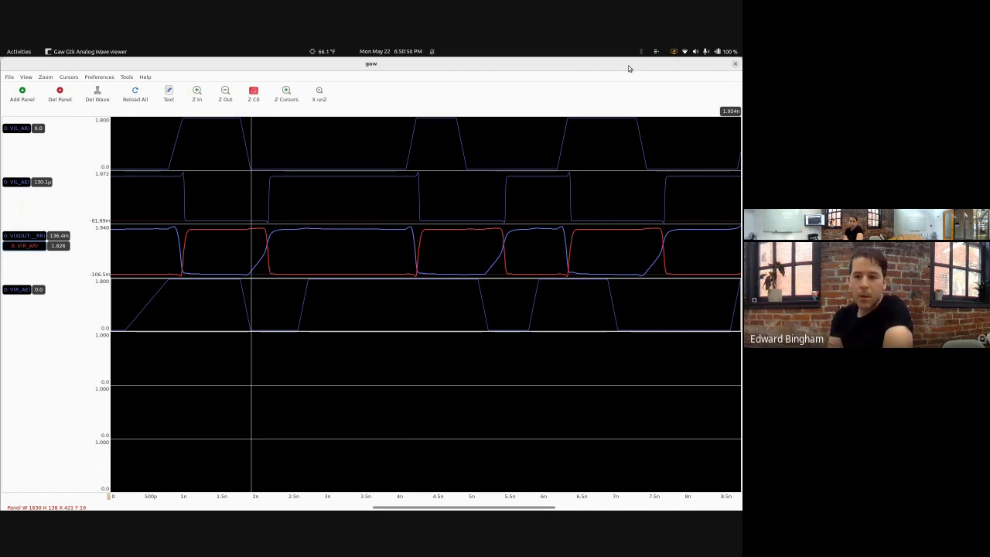
# Close gaw, list the e1 files in the terminal, and go up to lecture_3
pyautogui.click(736, 66)
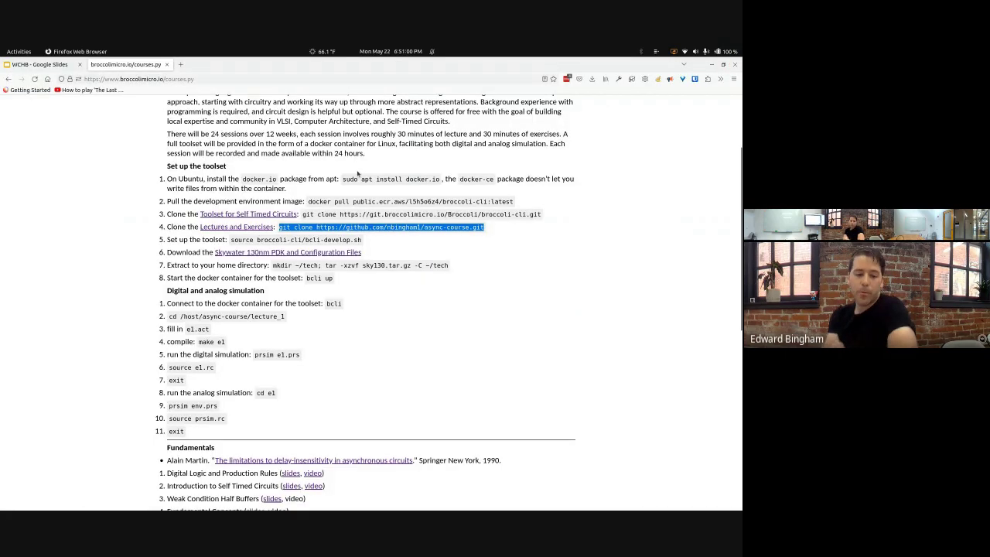
pyautogui.hotkey('alt', 'Tab')
pyautogui.write('ls -l')
pyautogui.press('Return')
pyautogui.write('cd ..')
pyautogui.press('Return')
# Open e2.act in vim and insert blank lines inside the wchb rule block
pyautogui.write('ls -l')
pyautogui.press('Return')
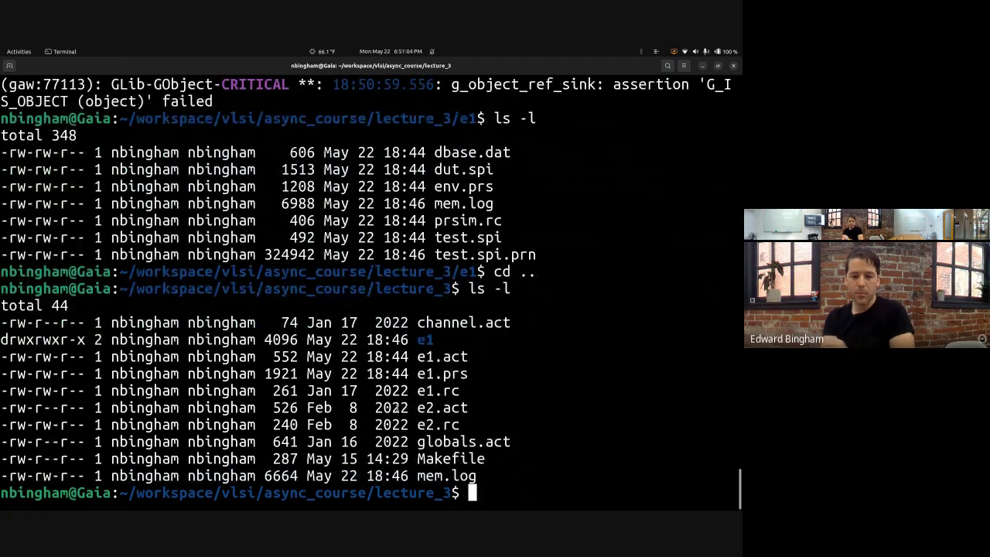
pyautogui.doubleClick(443, 407)
pyautogui.click(452, 406)
pyautogui.write('vim e2.')
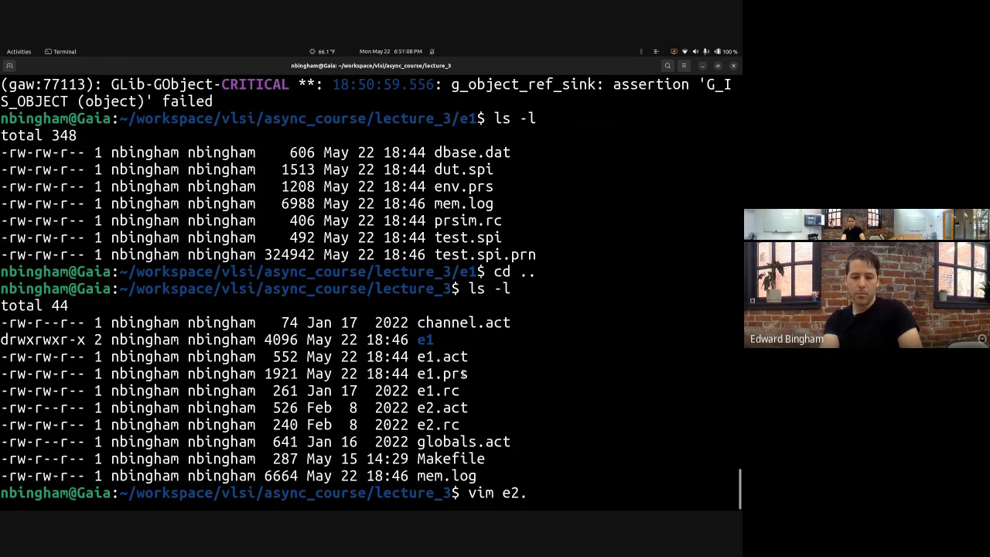
pyautogui.write('act')
pyautogui.press('Return')
pyautogui.press('Down')
pyautogui.press('Down')
pyautogui.press('Down')
pyautogui.press('Down')
pyautogui.press('Down')
pyautogui.press('Down')
pyautogui.press('Down')
pyautogui.press('i')
pyautogui.press('Right')
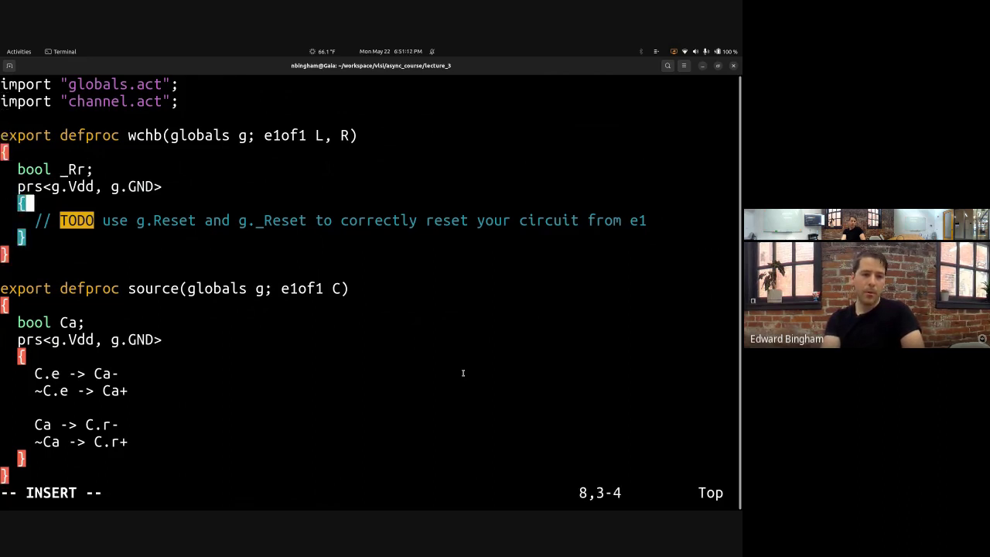
pyautogui.press('Return')
pyautogui.press('Return')
pyautogui.press('Up')
# Type the set rules R.e & L.r -> _Rr-, _Rr -> R.r+ and R.r -> L.e-
pyautogui.write('R.e & L.r -> _Rr-')
pyautogui.press('Return')
pyautogui.write('~R')
pyautogui.press('BackSpace')
pyautogui.write('_Rr -')
pyautogui.press('BackSpace')
pyautogui.press('BackSpace')
pyautogui.press('BackSpace')
pyautogui.press('BackSpace')
pyautogui.write('Rr -> R.r+')
pyautogui.press('Return')
pyautogui.press('Tab')
pyautogui.press('BackSpace')
pyautogui.press('Return')
pyautogui.press('BackSpace')
pyautogui.press('Tab')
pyautogui.press('Tab')
pyautogui.write('R.r -> L.e-')
pyautogui.press('Return')
# Type the reset rules ~R.e & ~L.r -> _Rr+, _Rr -> R.r- and ~R.r -> L.e+
pyautogui.press('Return')
pyautogui.press('Tab')
pyautogui.press('Tab')
pyautogui.write('~R.e & ~L.r -> _Rr+')
pyautogui.press('Return')
pyautogui.press('Tab')
pyautogui.press('Tab')
pyautogui.write('~_')
pyautogui.press('BackSpace')
pyautogui.press('BackSpace')
pyautogui.write('_Rr -> ')
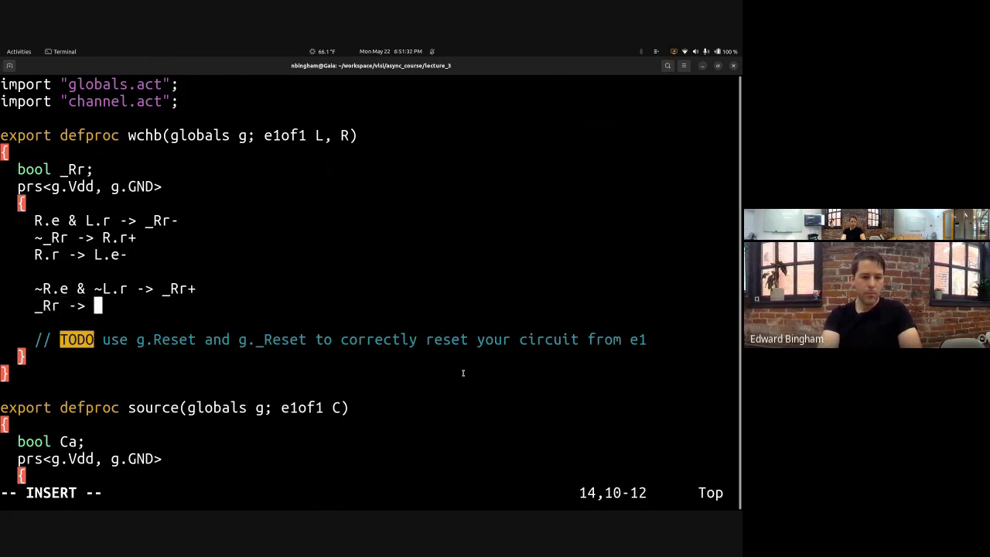
pyautogui.write('R.r-')
pyautogui.press('Return')
pyautogui.press('Tab')
pyautogui.press('Tab')
pyautogui.write('~R.r -> Le.')
pyautogui.press('BackSpace')
pyautogui.press('BackSpace')
pyautogui.write('.e+')
# Move the cursor back to the start of the first rule
pyautogui.press('Up')
pyautogui.press('Up')
pyautogui.press('Up')
pyautogui.press('Up')
pyautogui.press('Up')
pyautogui.press('Up')
pyautogui.press('Up')
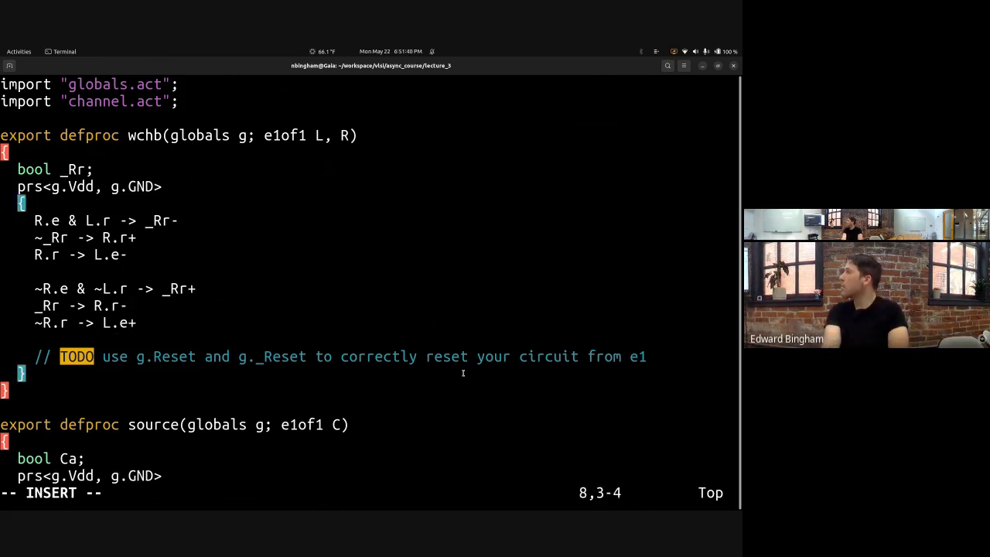
pyautogui.press('Down')
pyautogui.press('Left')
pyautogui.press('Left')
pyautogui.press('Left')
pyautogui.press('Left')
pyautogui.press('Left')
pyautogui.press('Left')
pyautogui.press('Left')
pyautogui.press('Left')
pyautogui.press('Left')
pyautogui.press('Left')
pyautogui.press('Left')
pyautogui.press('Left')
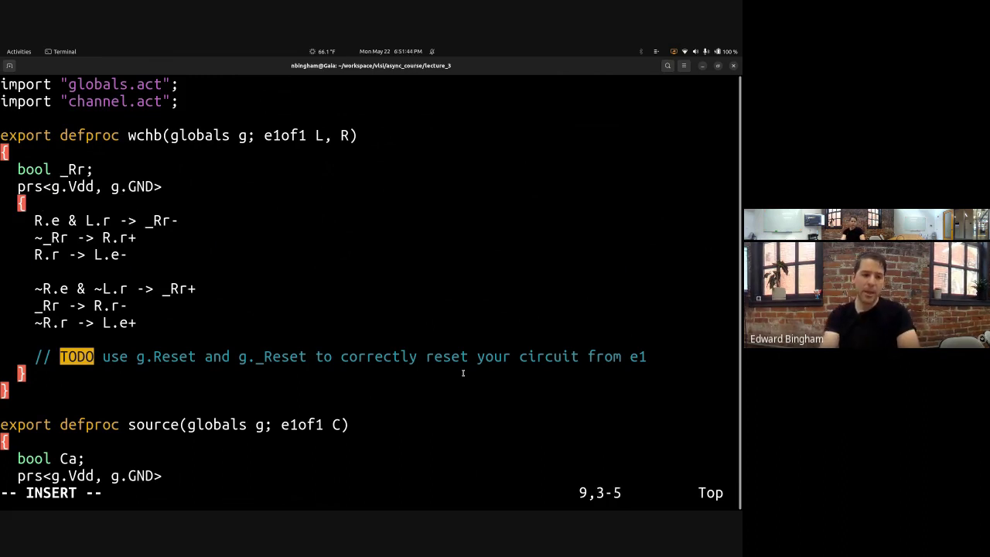
pyautogui.press('Down')
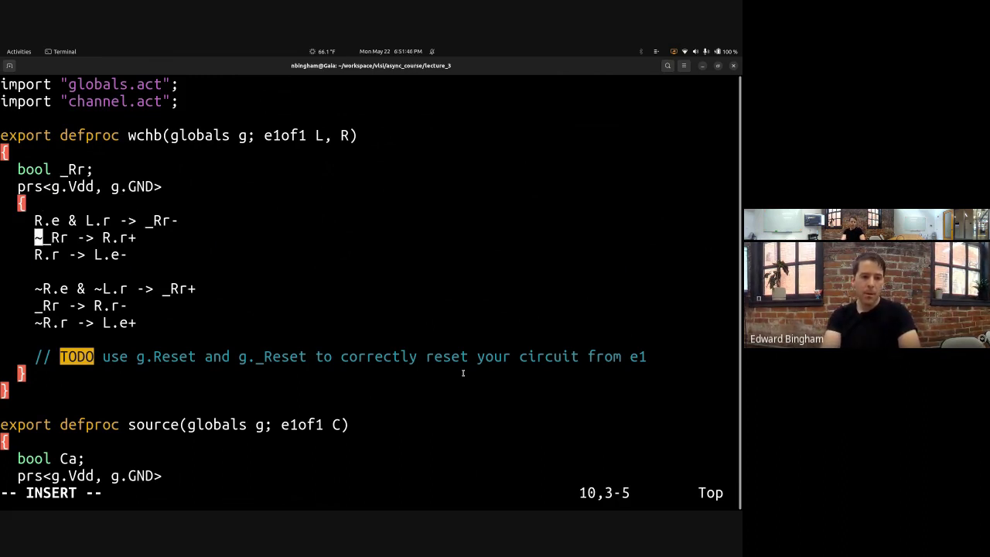
pyautogui.press('Up')
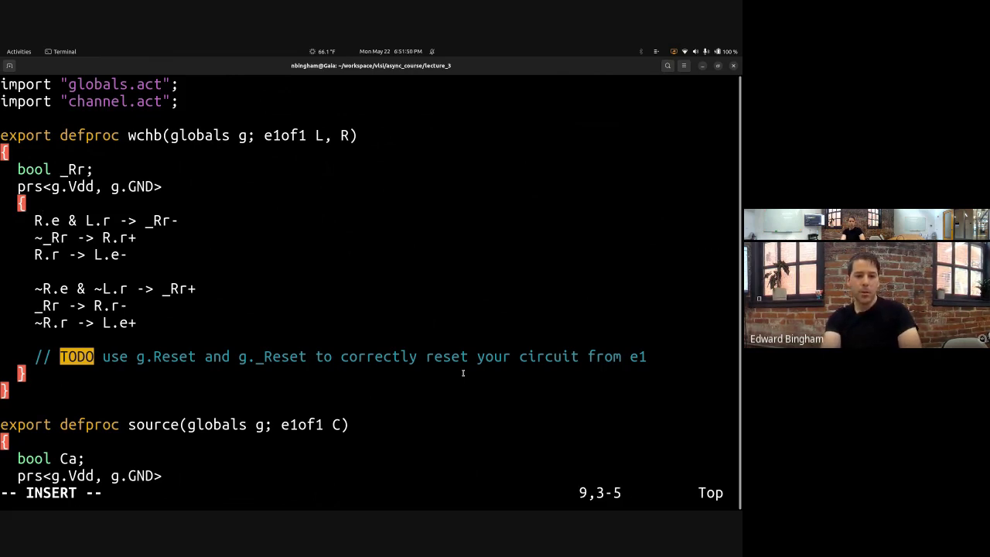
# Prefix the _Rr- rule with 'g._Reset &'
pyautogui.write('g')
pyautogui.write('._Rese')
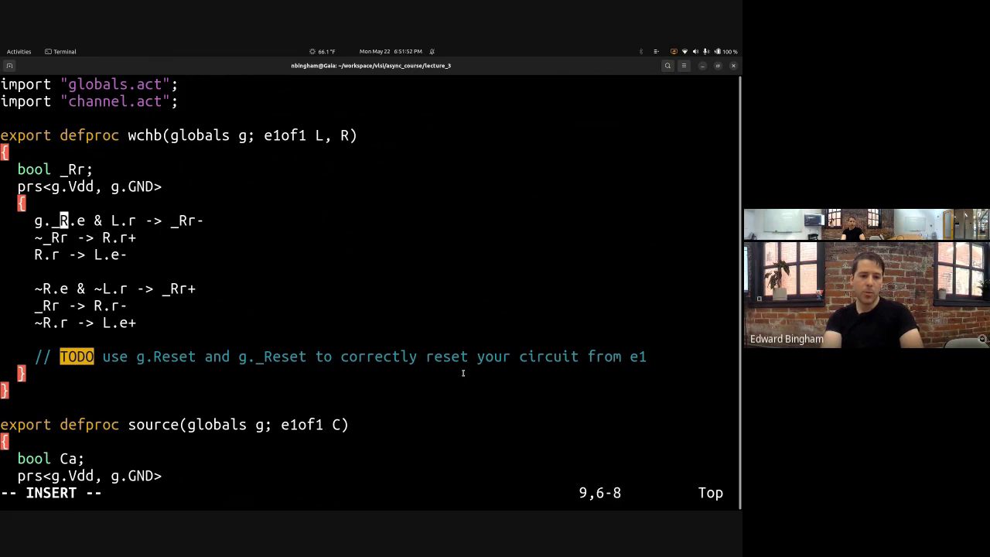
pyautogui.write('t &')
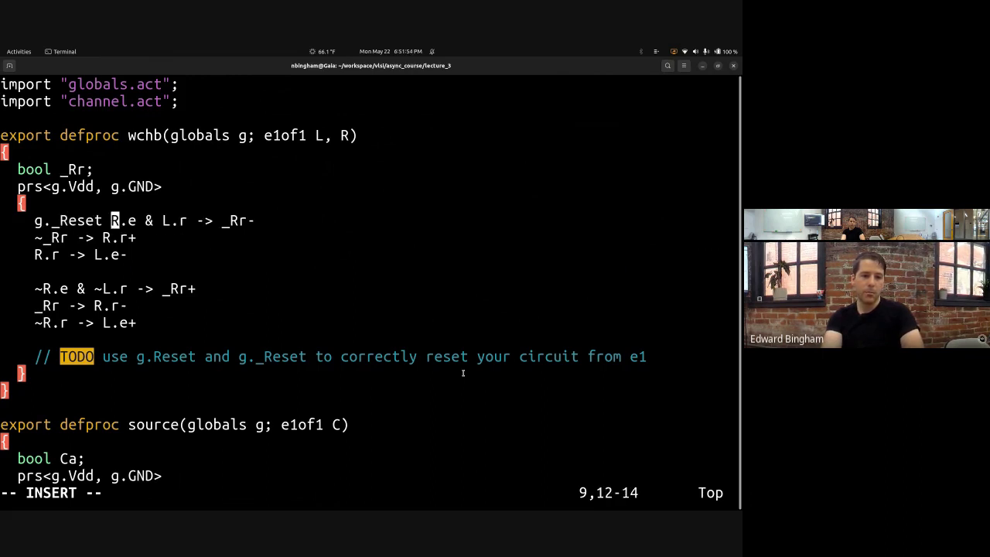
pyautogui.press('Left')
pyautogui.press('Left')
pyautogui.press('Left')
pyautogui.press('Left')
pyautogui.press('Left')
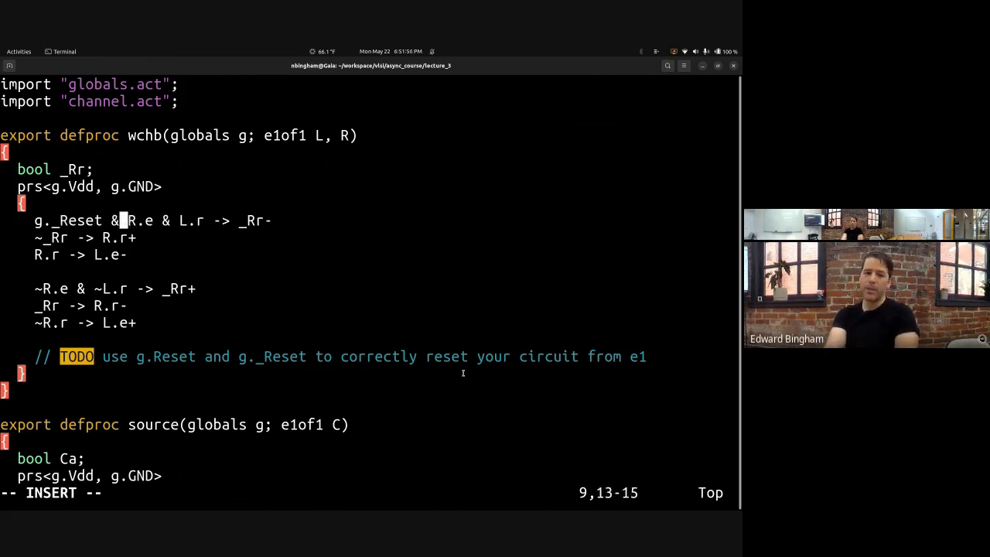
pyautogui.press('Right')
pyautogui.press('Right')
pyautogui.press('Right')
pyautogui.press('Right')
pyautogui.press('Right')
pyautogui.press('Right')
pyautogui.press('Right')
pyautogui.press('Right')
pyautogui.press('Right')
pyautogui.press('Right')
pyautogui.press('Right')
pyautogui.press('Right')
pyautogui.press('Right')
pyautogui.press('Right')
pyautogui.press('Right')
pyautogui.press('Right')
pyautogui.press('Right')
pyautogui.press('Right')
pyautogui.press('Right')
pyautogui.press('Right')
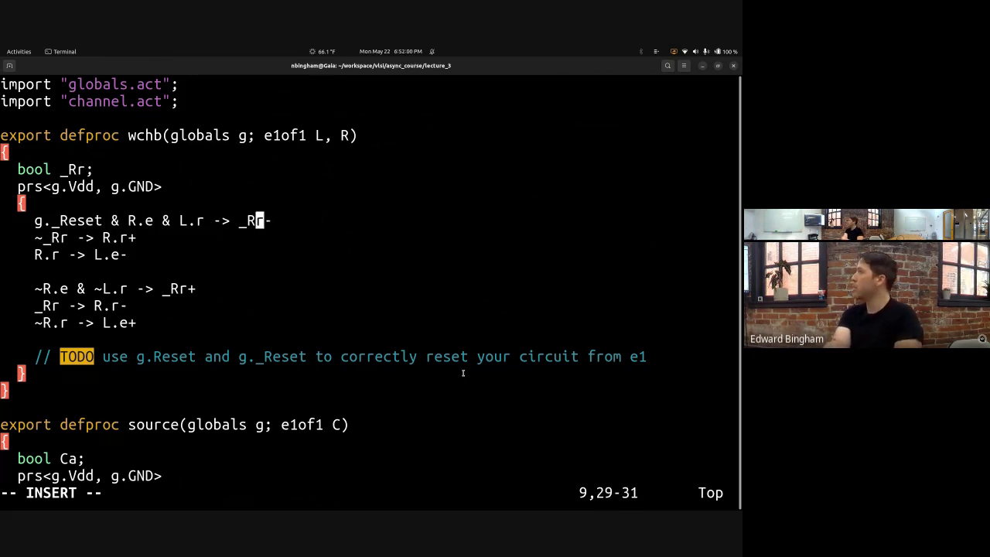
pyautogui.press('Left')
pyautogui.press('Left')
pyautogui.press('Right')
pyautogui.press('Right')
pyautogui.press('Right')
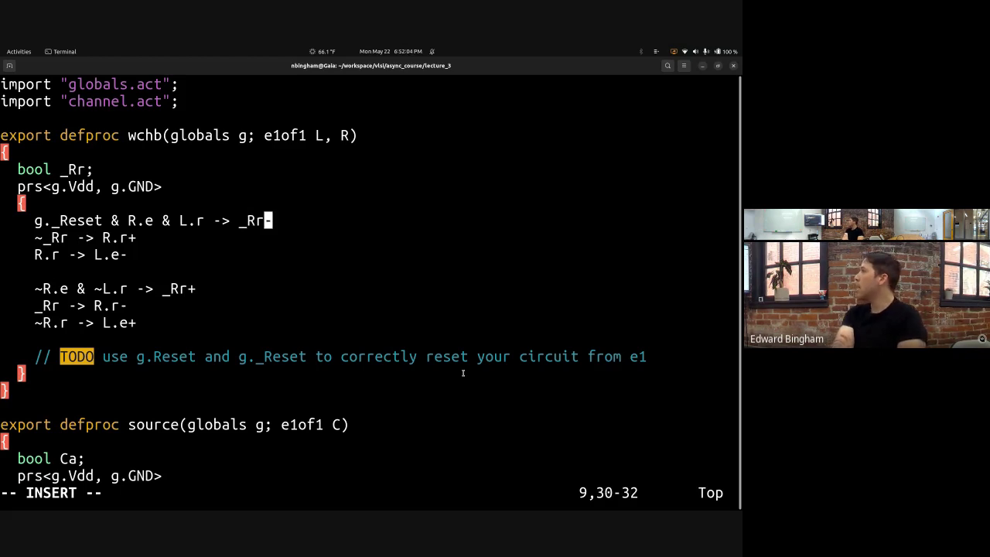
pyautogui.press('Down')
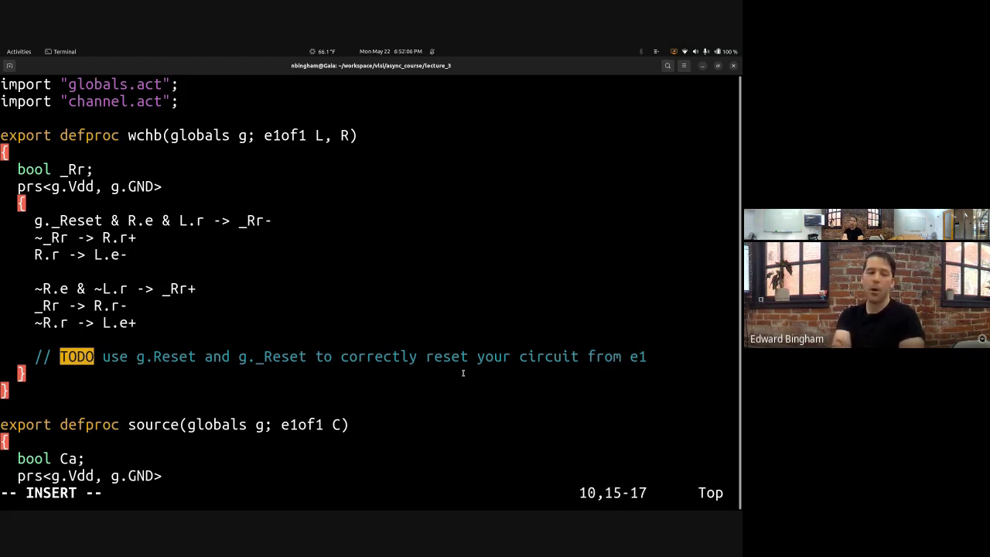
pyautogui.press('Down')
pyautogui.press('Down')
pyautogui.press('Up')
pyautogui.press('Down')
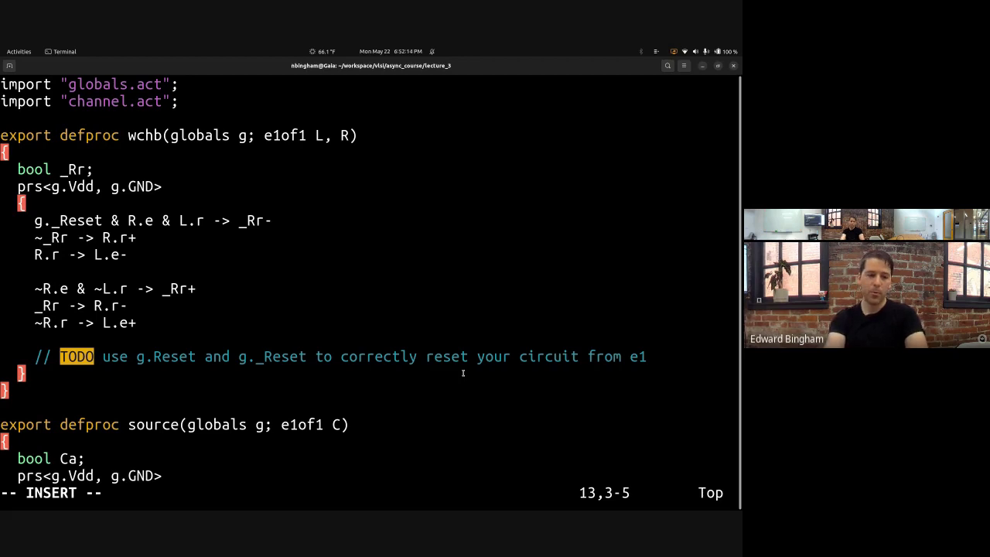
# Prefix the _Rr+ rule with '~g._Reset |' and save e2.act
pyautogui.write('~g._Rese')
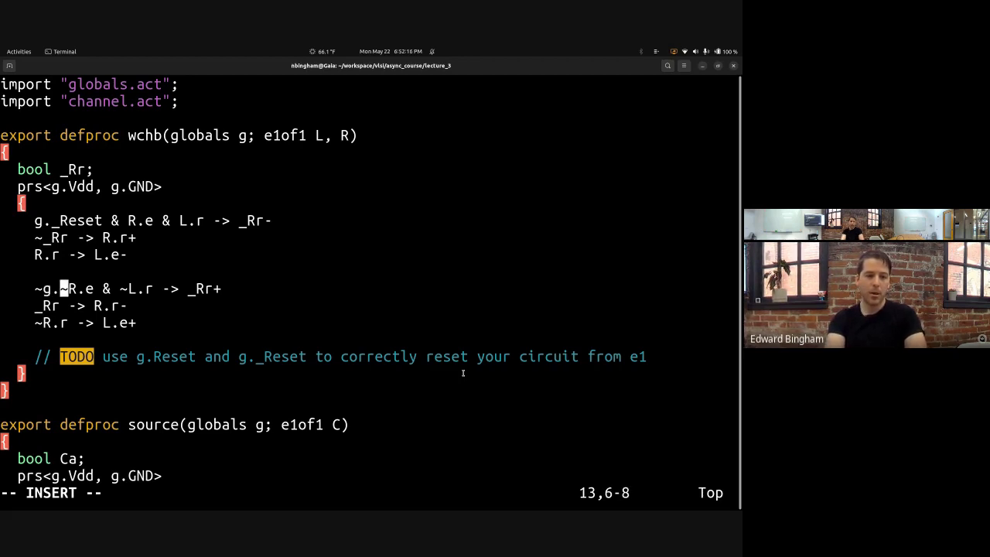
pyautogui.write('t |')
pyautogui.press('Escape')
pyautogui.write(':w')
pyautogui.press('Return')
pyautogui.press('h')
pyautogui.press('h')
pyautogui.press('h')
pyautogui.press('h')
pyautogui.press('h')
pyautogui.press('h')
pyautogui.press('h')
pyautogui.press('h')
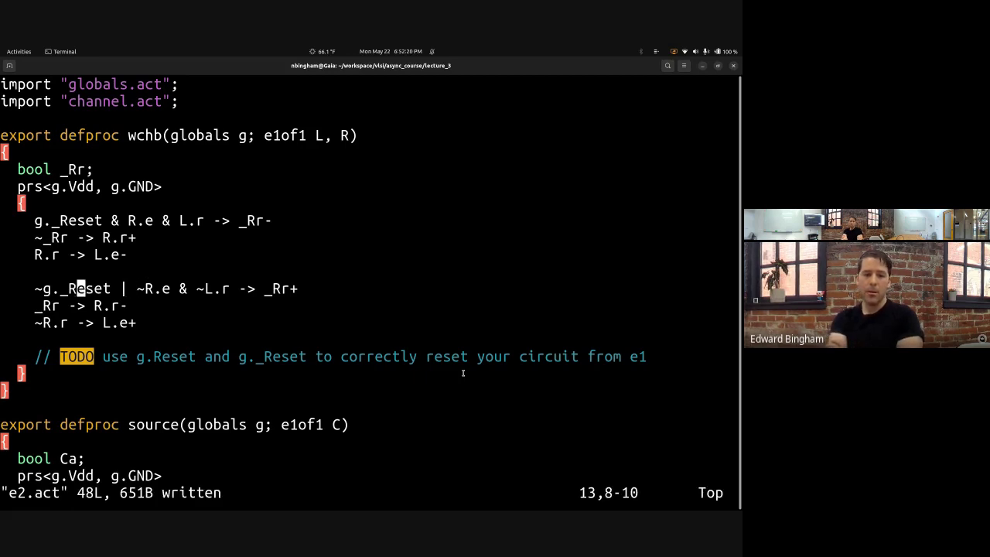
pyautogui.press('l')
pyautogui.press('h')
pyautogui.press('h')
pyautogui.press('h')
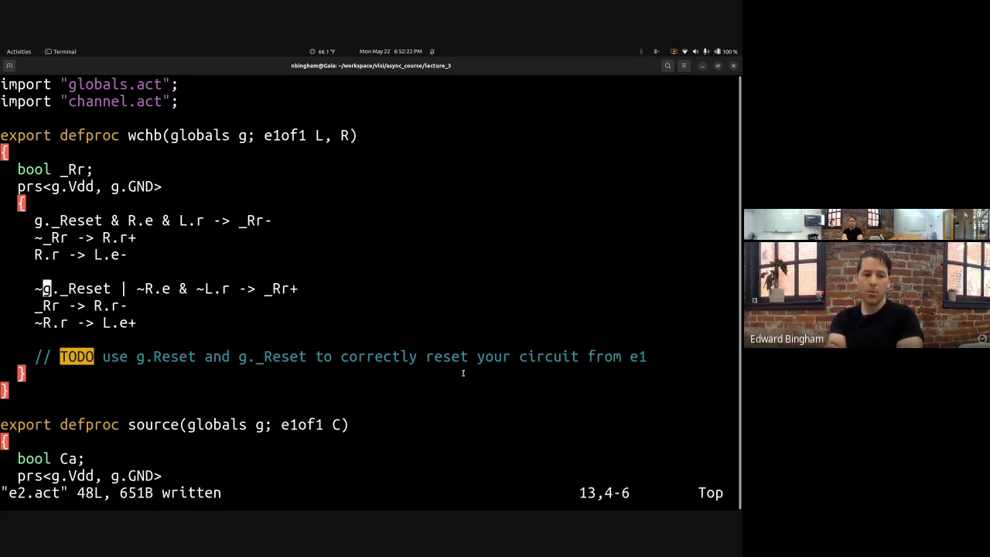
pyautogui.press('l')
pyautogui.press('l')
pyautogui.press('l')
pyautogui.press('l')
pyautogui.press('l')
pyautogui.press('l')
pyautogui.press('l')
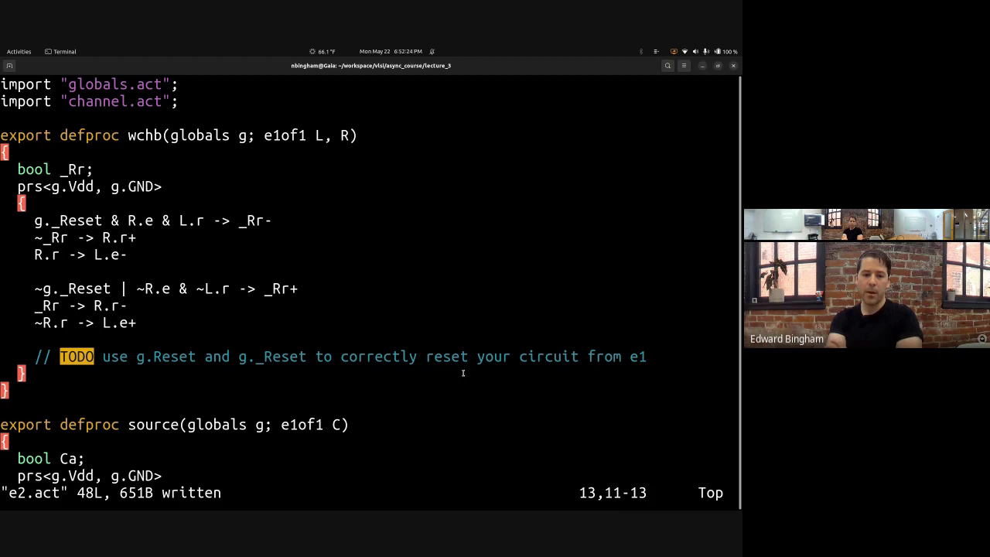
pyautogui.press('l')
pyautogui.press('l')
pyautogui.press('l')
pyautogui.press('$')
pyautogui.press('h')
pyautogui.press('h')
pyautogui.press('h')
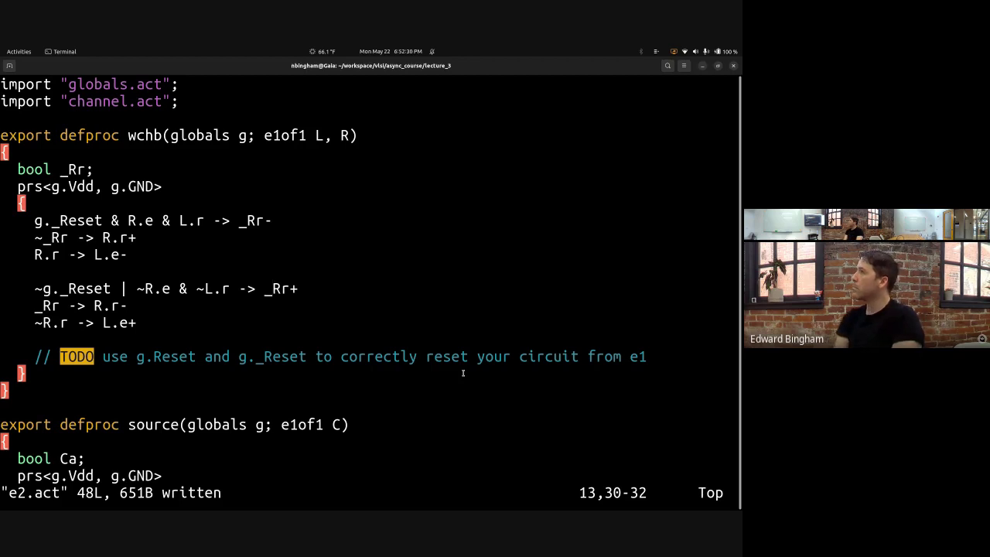
# Delete the TODO comment and blank line, save, and quit vim
pyautogui.press('j')
pyautogui.press('j')
pyautogui.press('j')
pyautogui.press('j')
pyautogui.press('d')
pyautogui.press('d')
pyautogui.press('k')
pyautogui.press('d')
pyautogui.press('d')
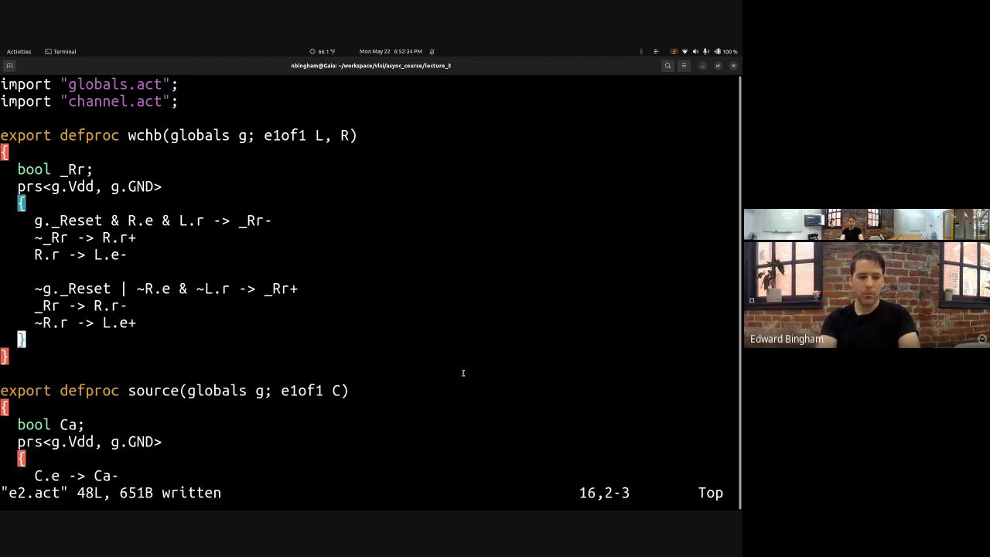
pyautogui.write(':w')
pyautogui.press('Return')
pyautogui.write(':q')
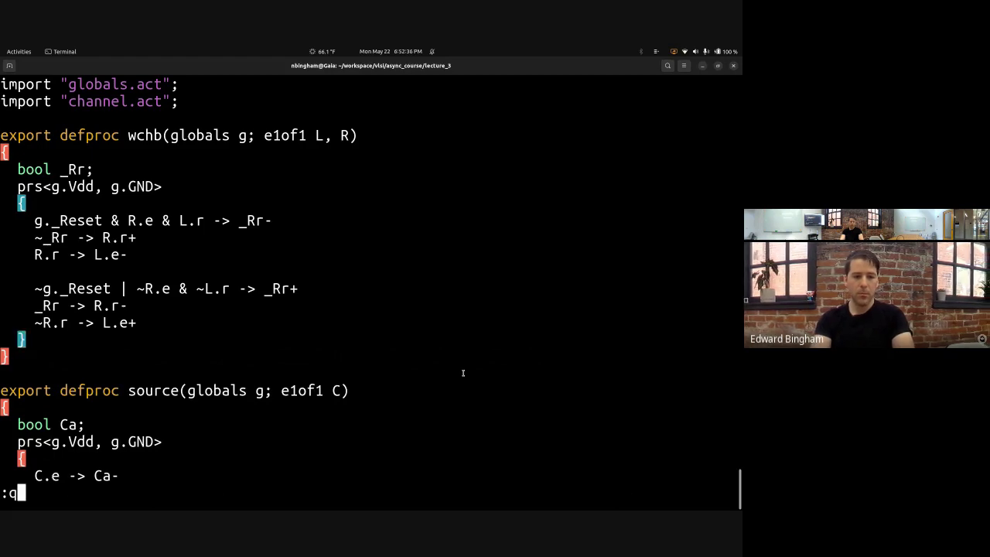
pyautogui.press('Return')
# Build the e2 simulation files with make e2 and list the lecture_3 directory
pyautogui.write('make e2')
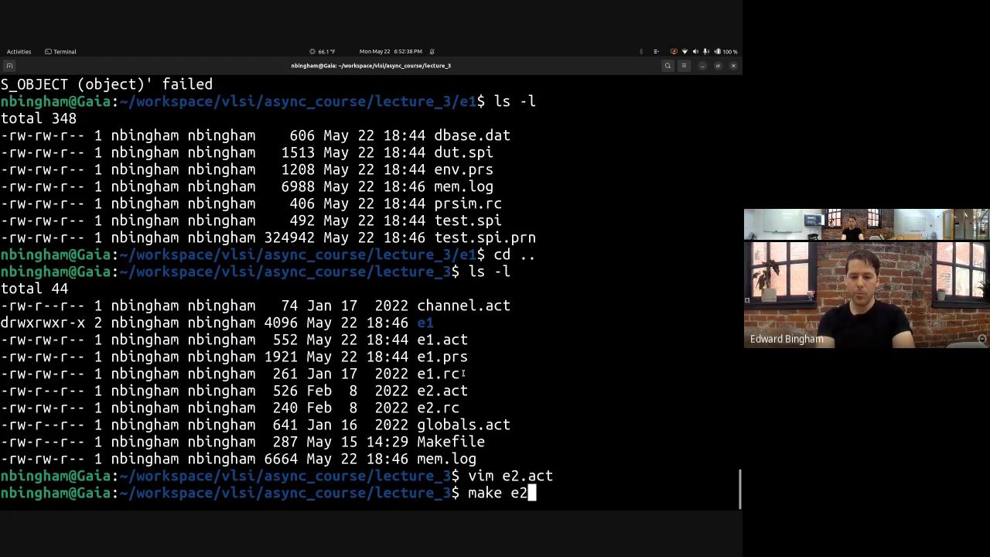
pyautogui.press('Return')
pyautogui.write('ls -l')
pyautogui.press('Return')
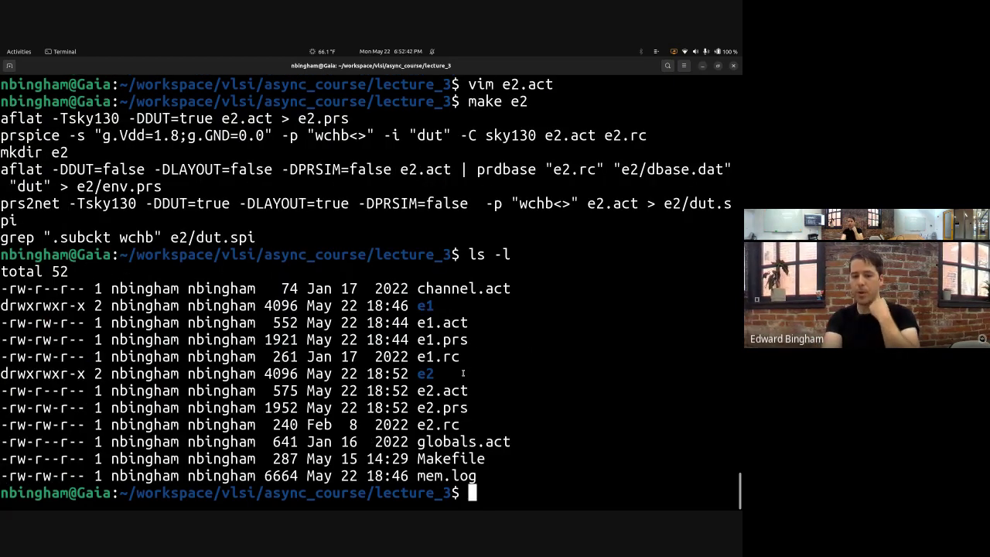
# Open e2.rc in vim and jump to the last line of the script
pyautogui.write('prsim')
pyautogui.press('BackSpace')
pyautogui.press('BackSpace')
pyautogui.press('BackSpace')
pyautogui.press('BackSpace')
pyautogui.press('BackSpace')
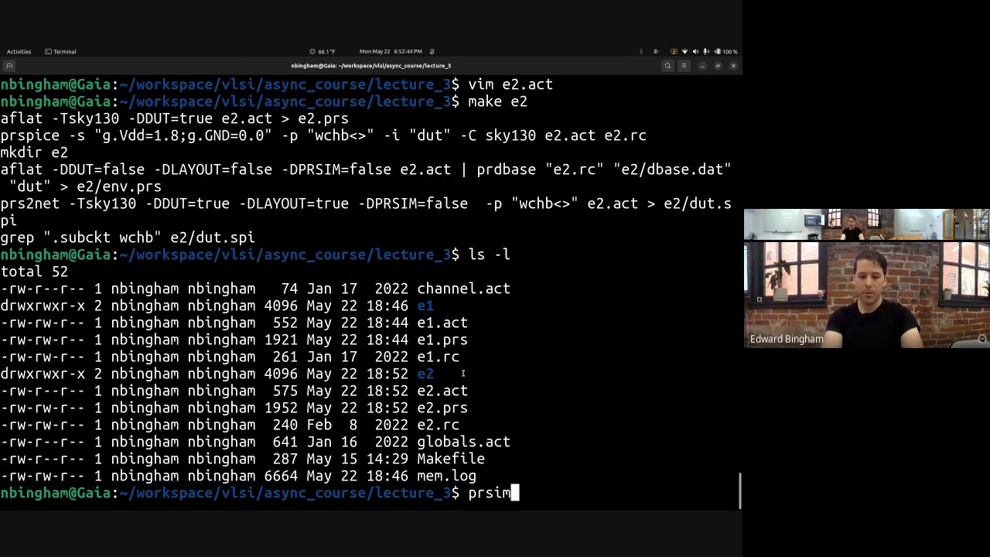
pyautogui.press('BackSpace')
pyautogui.write('vim e23')
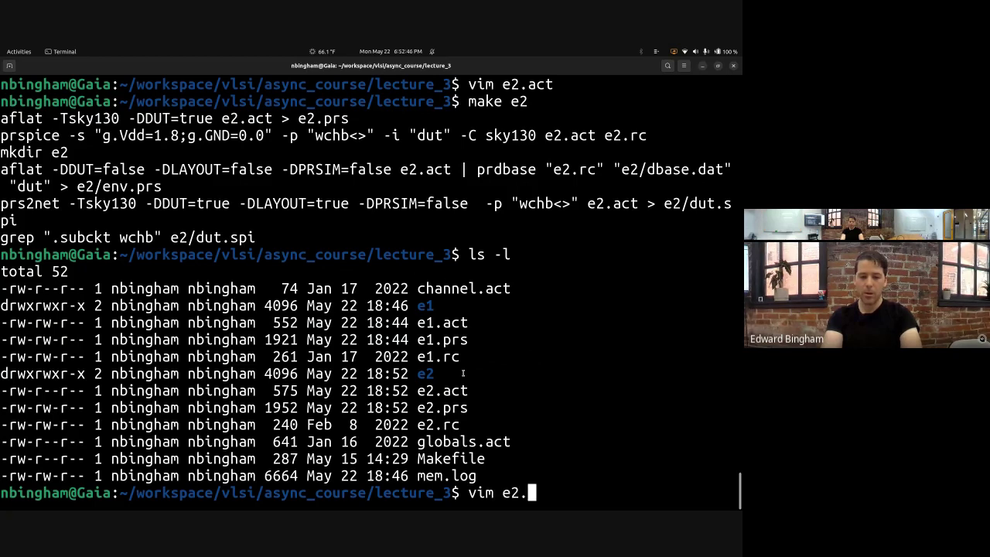
pyautogui.write('rc')
pyautogui.press('Return')
pyautogui.hotkey('ctrl', 'f')
pyautogui.press('k')
pyautogui.press('k')
pyautogui.press('k')
pyautogui.press('k')
pyautogui.press('k')
pyautogui.press('k')
pyautogui.press('k')
pyautogui.press('k')
pyautogui.press('k')
pyautogui.press('k')
pyautogui.press('k')
pyautogui.press('k')
pyautogui.press('k')
pyautogui.press('k')
pyautogui.press('k')
pyautogui.press('j')
pyautogui.hotkey('shift', 'g')
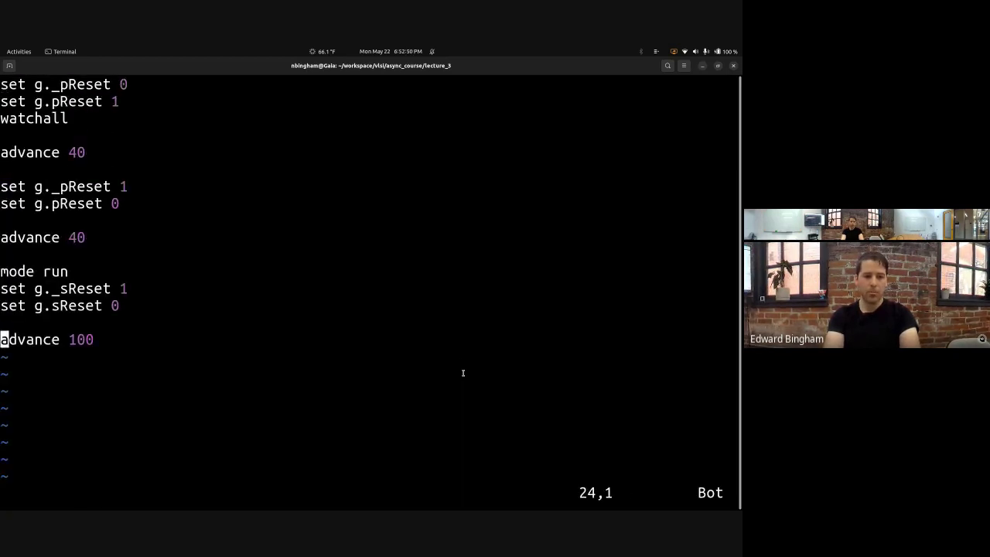
# Highlight the final advance line and the lines around it at the end of e2.rc
pyautogui.press('v')
pyautogui.press('k')
pyautogui.press('j')
pyautogui.press('z')
pyautogui.press('t')
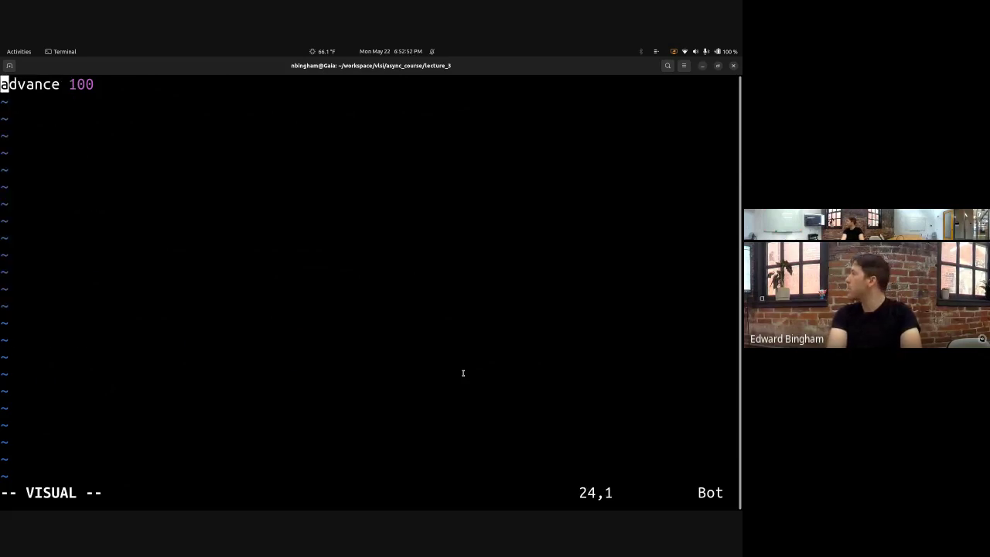
pyautogui.press('z')
pyautogui.press('b')
pyautogui.press('k')
pyautogui.press('j')
pyautogui.press('l')
pyautogui.press('l')
pyautogui.press('l')
pyautogui.press('l')
pyautogui.press('l')
pyautogui.press('h')
pyautogui.press('h')
pyautogui.press('Escape')
# Open e1.rc and highlight its extra set L.r 0 and set R.e 0 lines
pyautogui.write(':q')
pyautogui.press('Return')
pyautogui.write('vim e1.r')
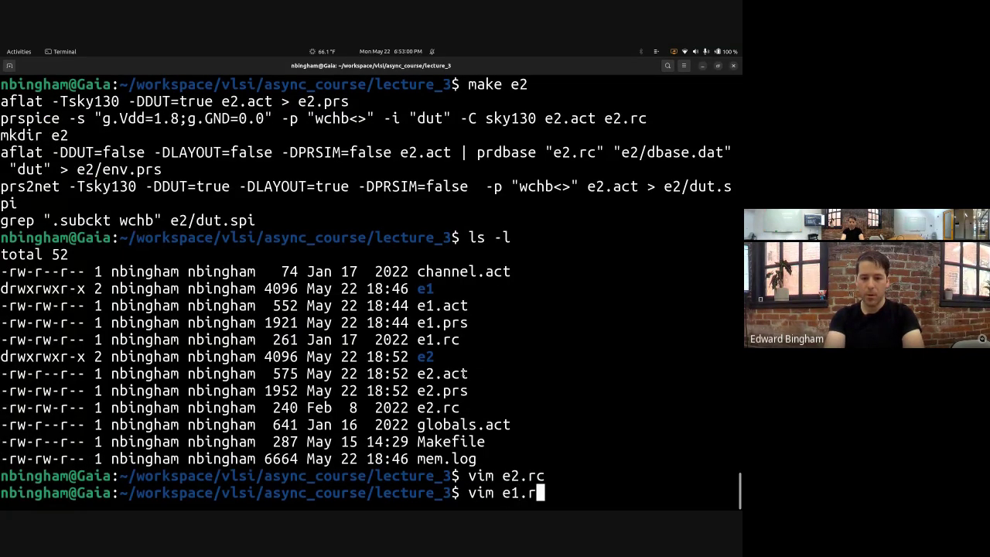
pyautogui.write('c')
pyautogui.press('Return')
pyautogui.press('k')
pyautogui.press('k')
pyautogui.press('k')
pyautogui.press('v')
pyautogui.press('j')
pyautogui.press('j')
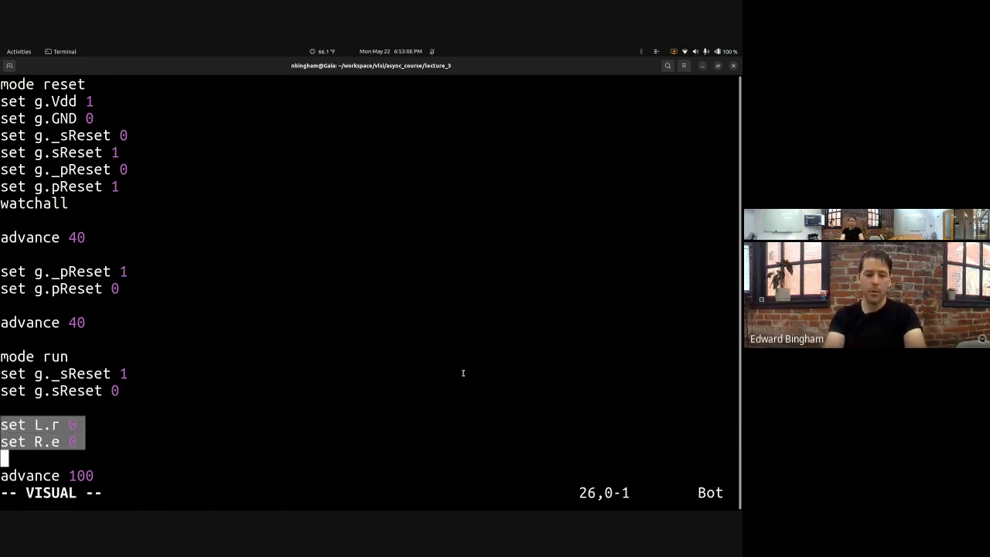
pyautogui.press('Escape')
# Reopen e2.rc to recheck its set g.sReset 0 line, then return to the shell
pyautogui.write(':q')
pyautogui.press('Return')
pyautogui.press('Up')
pyautogui.press('Up')
pyautogui.press('Return')
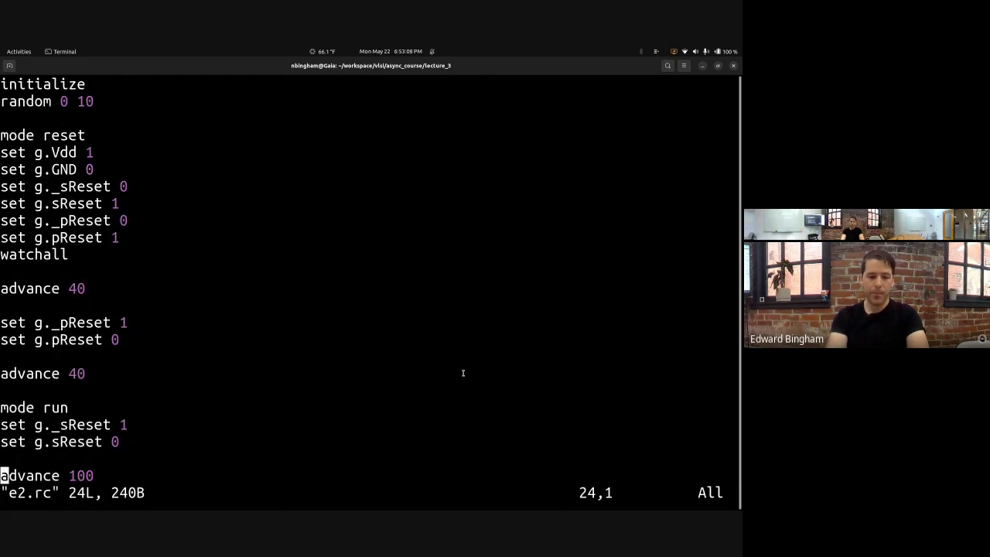
pyautogui.press('Down')
pyautogui.press('Down')
pyautogui.press('Up')
pyautogui.press('Up')
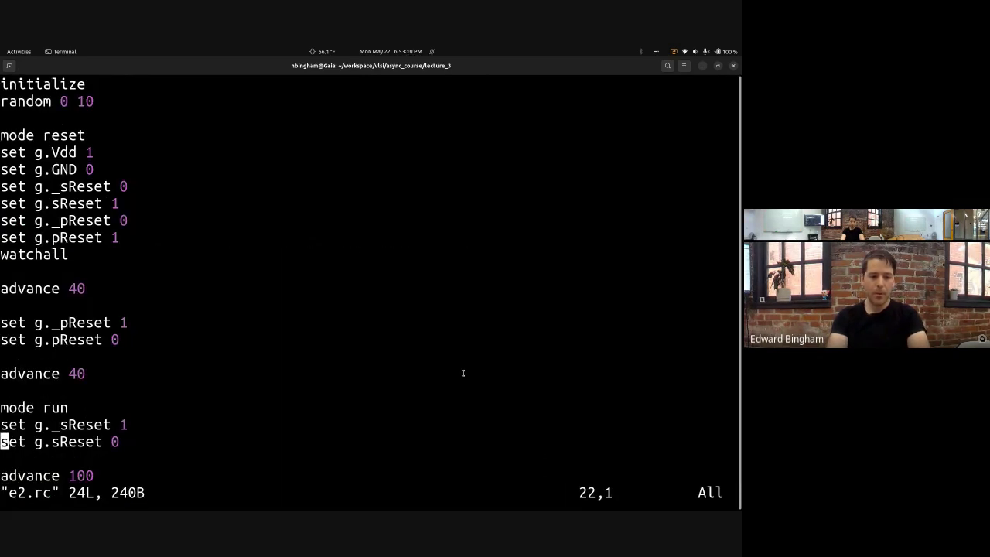
pyautogui.write(':q')
pyautogui.press('Return')
pyautogui.write('prsim e2')
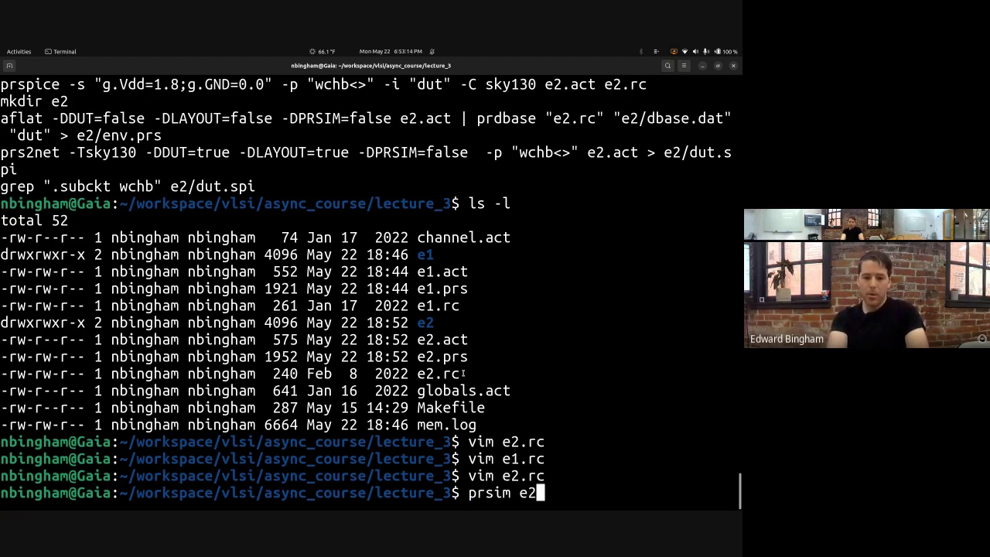
pyautogui.write('.prs')
# Start prsim on e2.prs, source prsim.rc, then run the e2.rc reset script
pyautogui.press('Return')
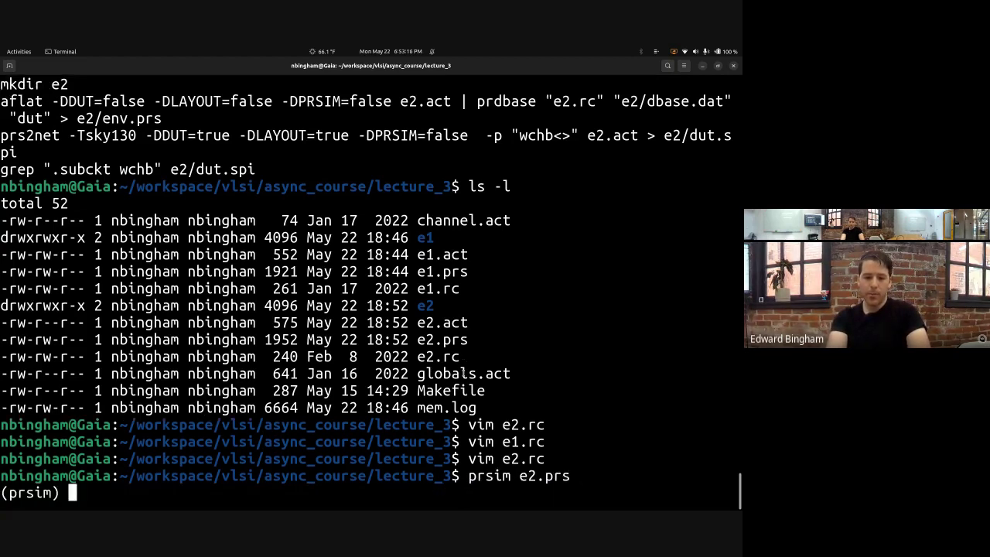
pyautogui.write('source prsim.rc')
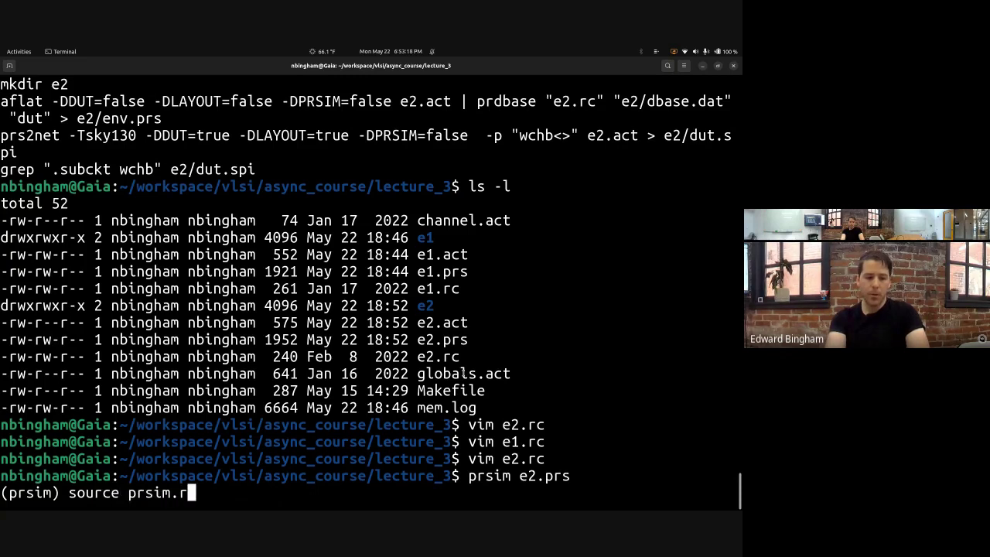
pyautogui.press('Return')
pyautogui.press('Up')
pyautogui.press('BackSpace')
pyautogui.press('BackSpace')
pyautogui.press('BackSpace')
pyautogui.press('BackSpace')
pyautogui.press('BackSpace')
pyautogui.press('BackSpace')
pyautogui.press('BackSpace')
pyautogui.press('BackSpace')
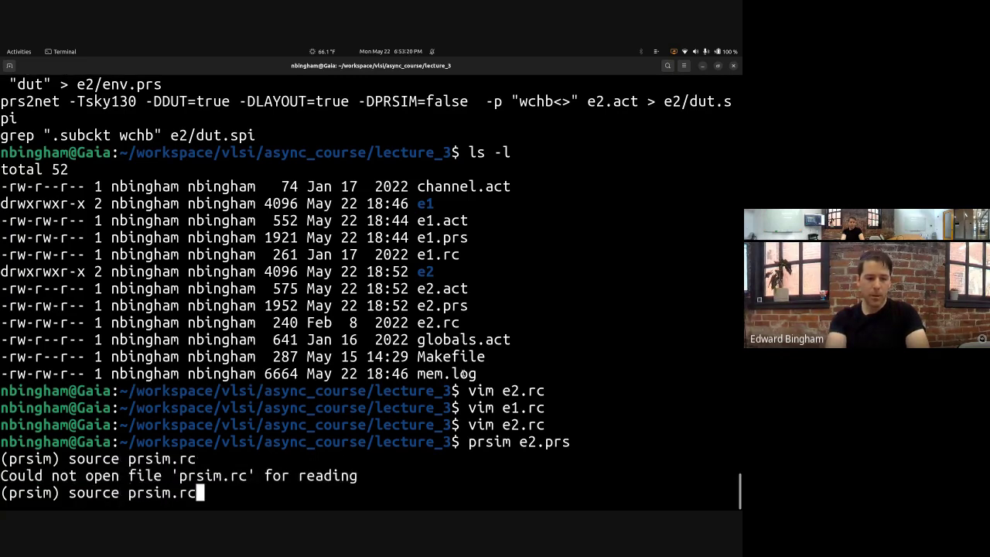
pyautogui.write('e2.rc')
pyautogui.press('Return')
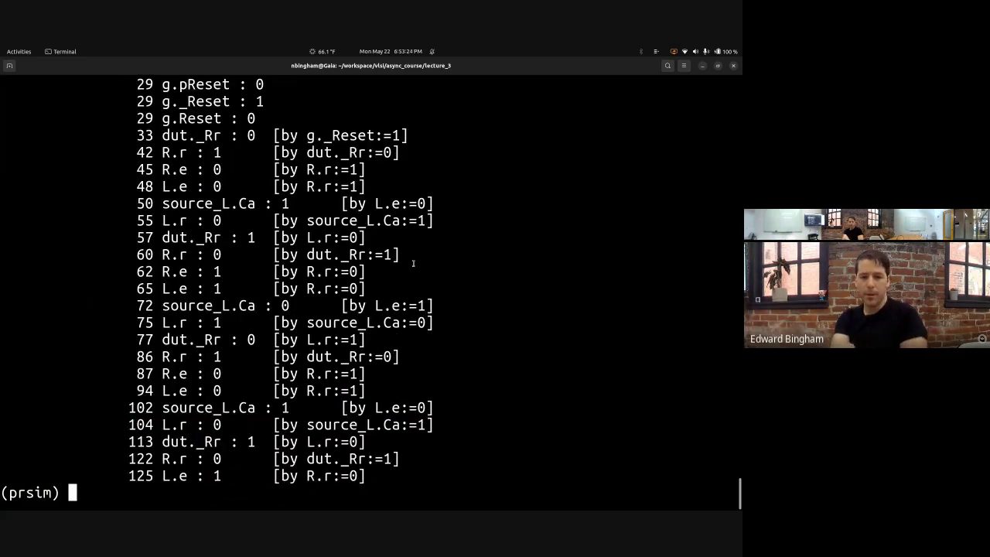
# Highlight the initial reset values, L.r : 1 transitions, time-29 reset releases and the 33–57 handshake
pyautogui.scroll(5, 413, 268)
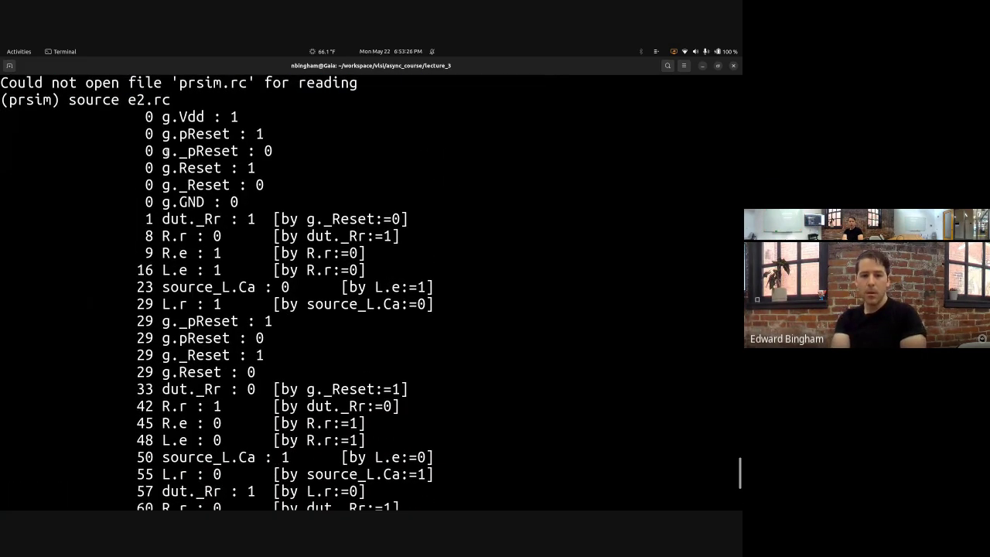
pyautogui.moveTo(161, 116); pyautogui.dragTo(239, 201)
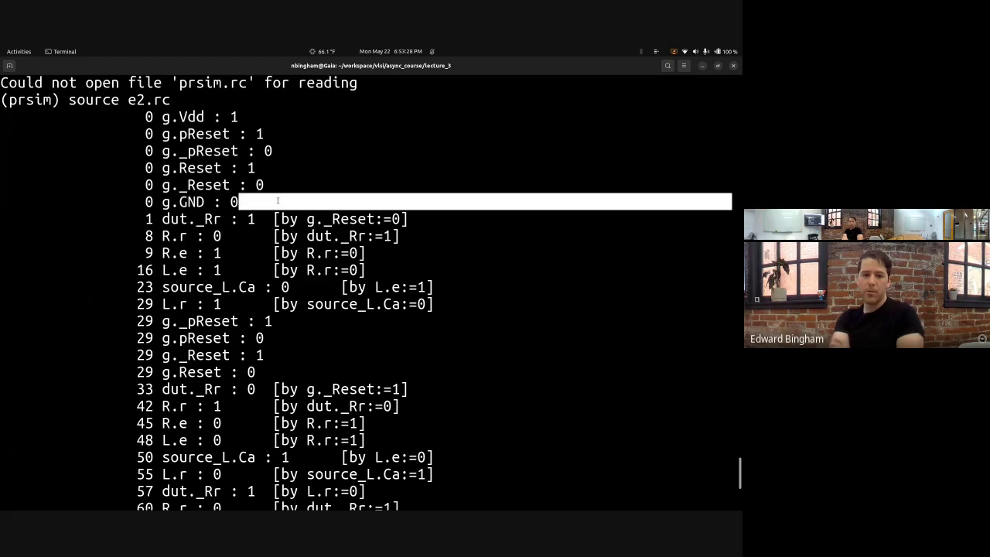
pyautogui.click(191, 150)
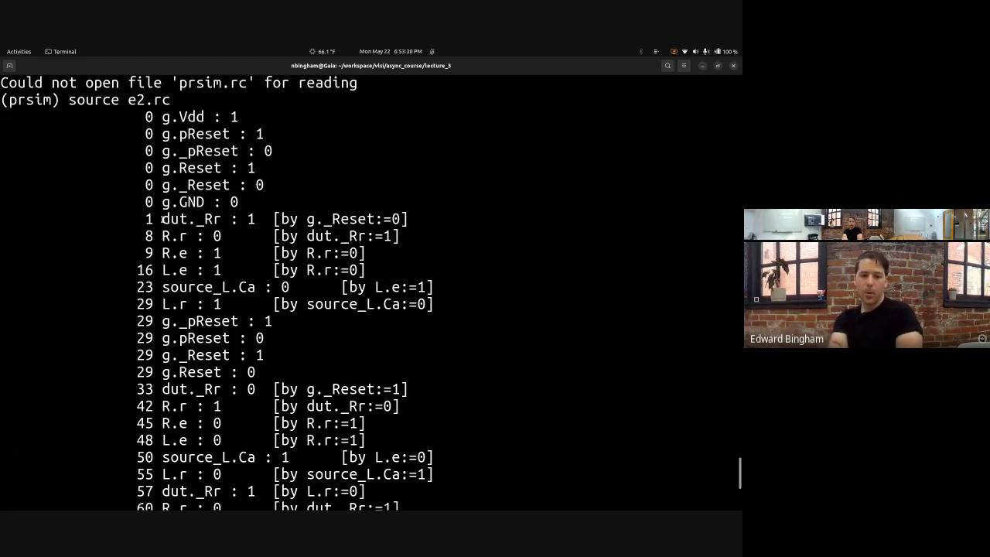
pyautogui.moveTo(162, 218); pyautogui.dragTo(265, 299)
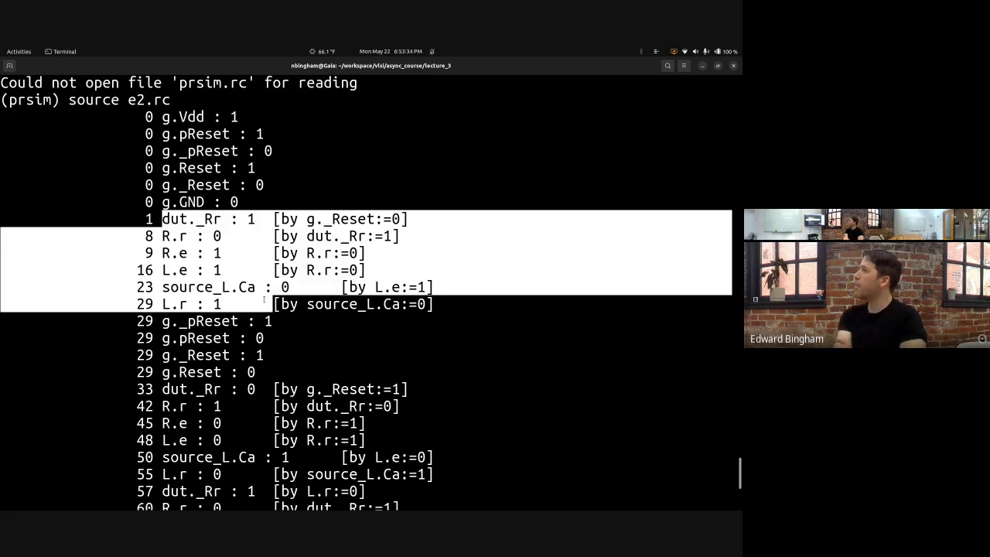
pyautogui.moveTo(171, 338); pyautogui.dragTo(255, 373)
pyautogui.moveTo(179, 390); pyautogui.dragTo(255, 492)
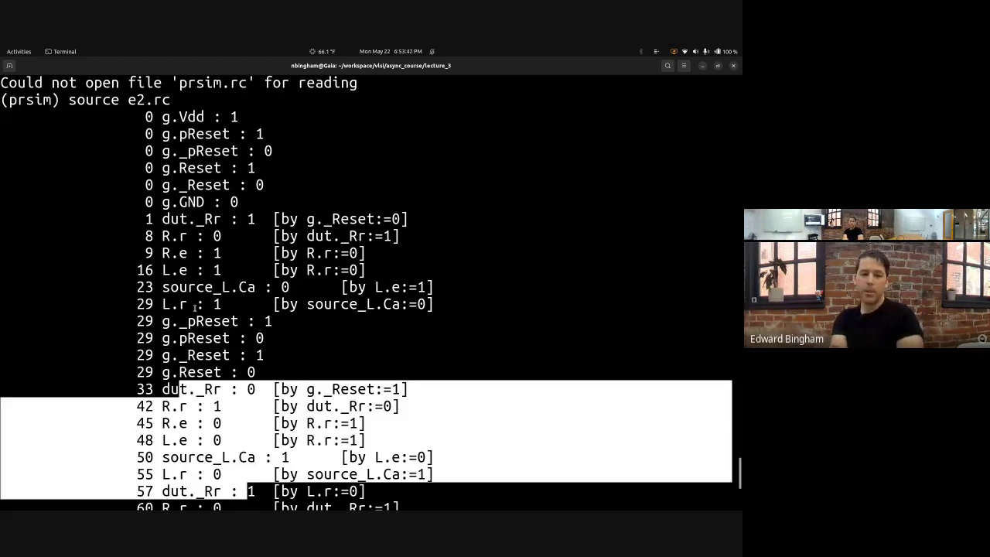
pyautogui.click(175, 346)
# Point out L.r : 1 at time 29, the R.r/R.e transitions, L.e : 0 at 48, and the first cycle
pyautogui.moveTo(188, 304); pyautogui.dragTo(196, 304)
pyautogui.scroll(-1, 191, 301)
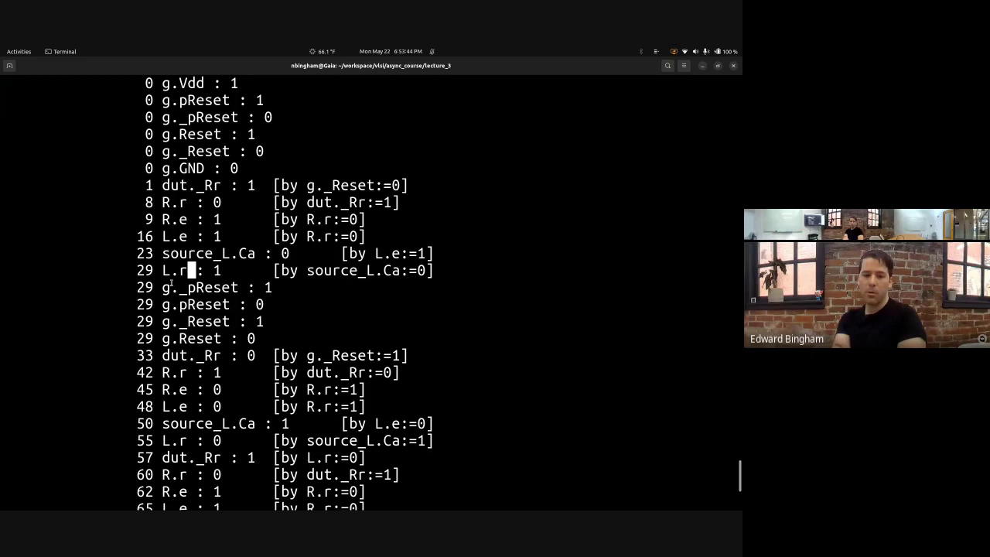
pyautogui.moveTo(161, 270); pyautogui.dragTo(226, 272)
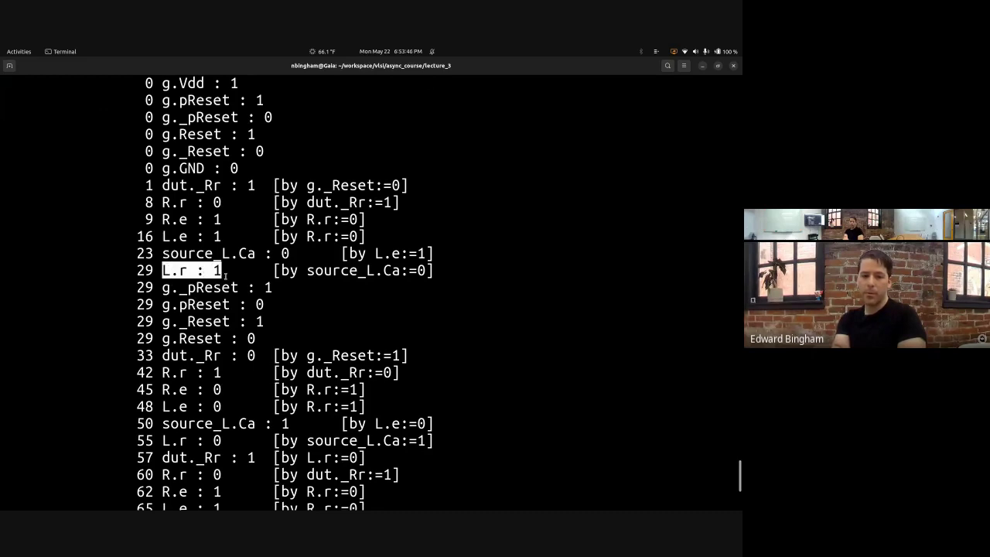
pyautogui.click(167, 374)
pyautogui.moveTo(167, 375); pyautogui.dragTo(244, 390)
pyautogui.moveTo(180, 406); pyautogui.dragTo(239, 408)
pyautogui.scroll(-1, 239, 408)
pyautogui.click(166, 417)
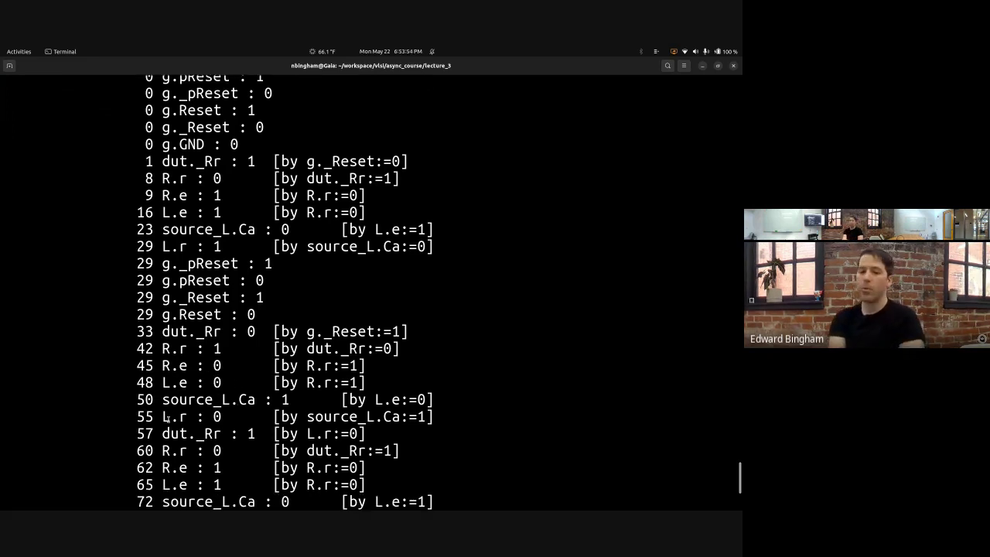
pyautogui.scroll(3, 167, 418)
pyautogui.moveTo(162, 236); pyautogui.dragTo(214, 321)
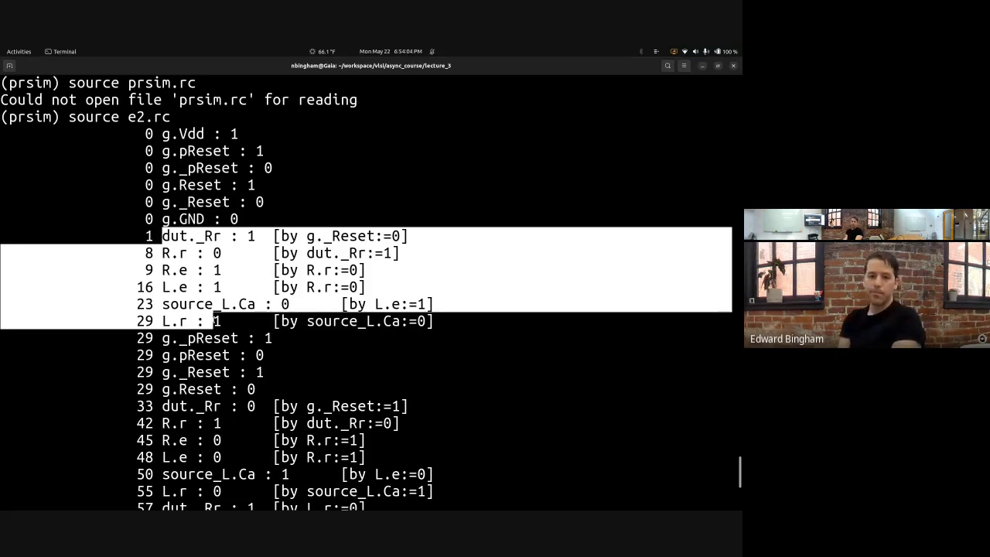
pyautogui.click(219, 375)
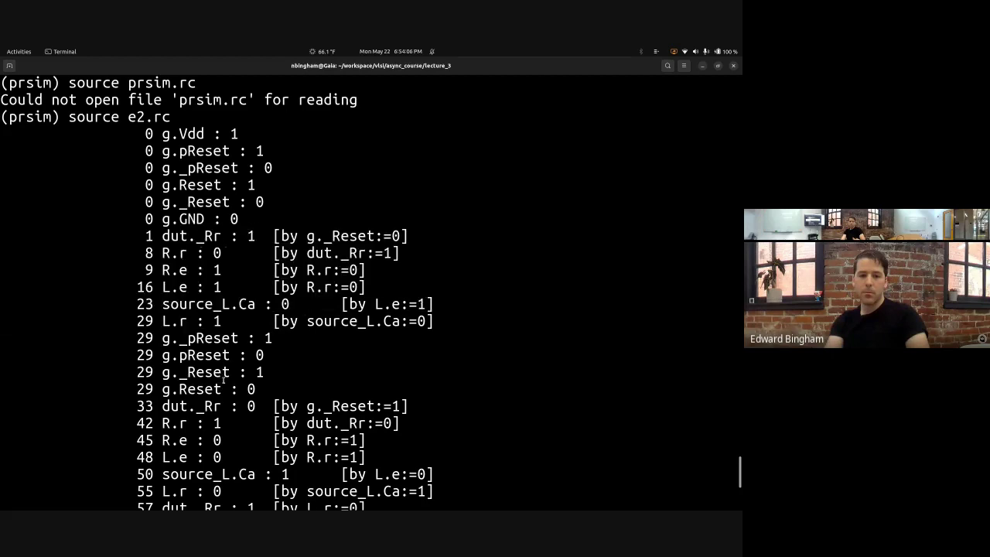
pyautogui.scroll(-5, 220, 376)
# Exit prsim, list lecture_3, change into the e2 folder and list its files
pyautogui.write('quit')
pyautogui.press('Return')
pyautogui.write('l s-l')
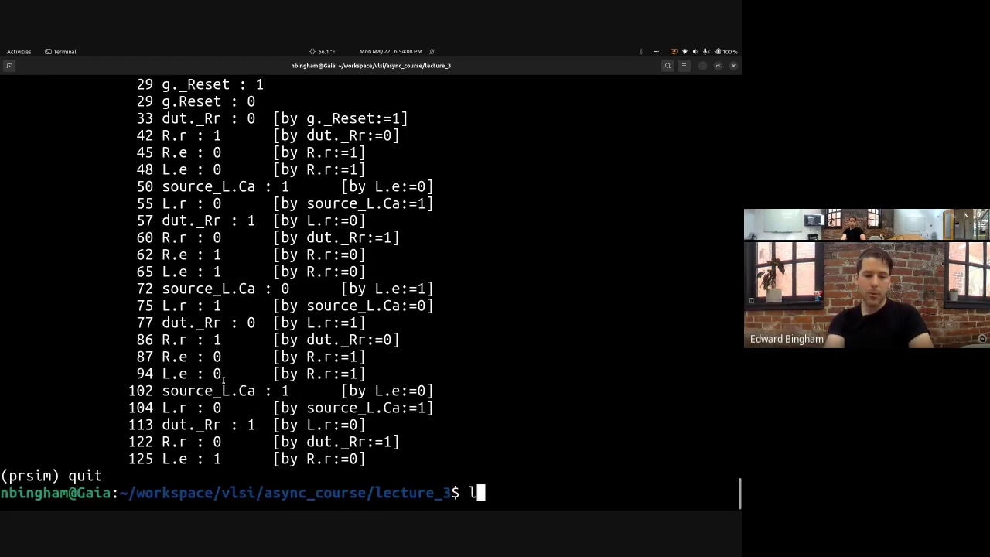
pyautogui.press('Return')
pyautogui.write('ls -l')
pyautogui.press('Return')
pyautogui.write('cd e2/')
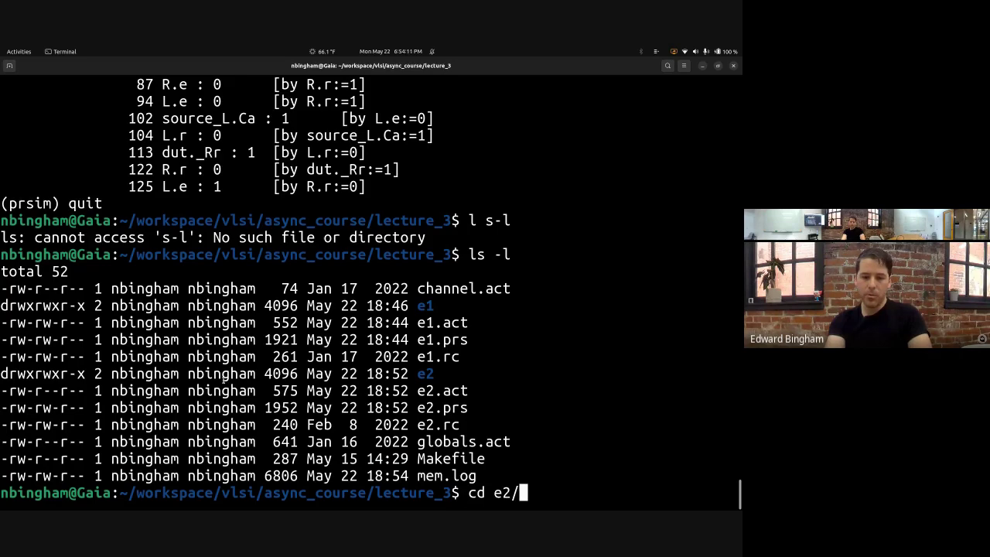
pyautogui.press('Return')
pyautogui.write('ls -l')
pyautogui.press('Return')
# Simulate env.prs with source prsim.rc, quit, and enter pr view test.spi.prn
pyautogui.write('prsim env.pr')
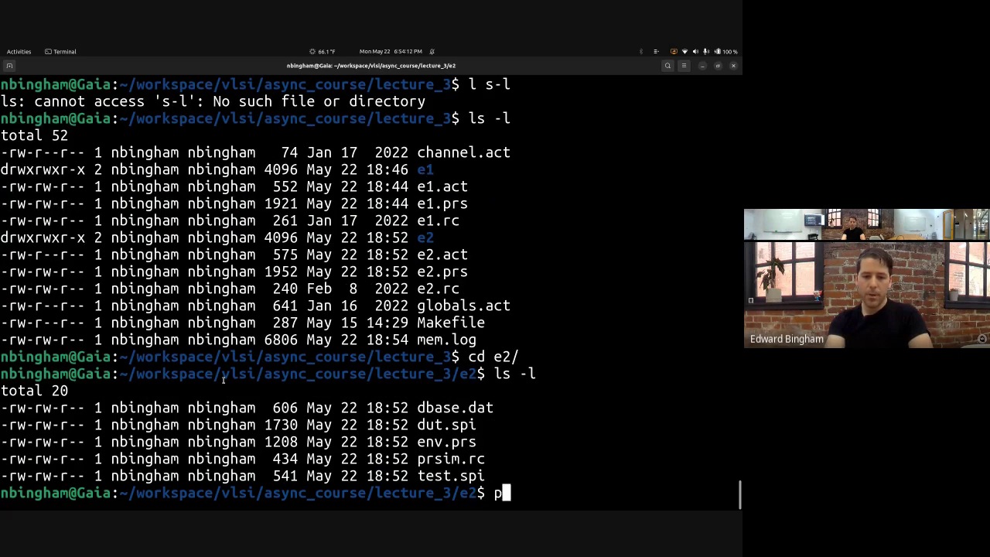
pyautogui.write('s')
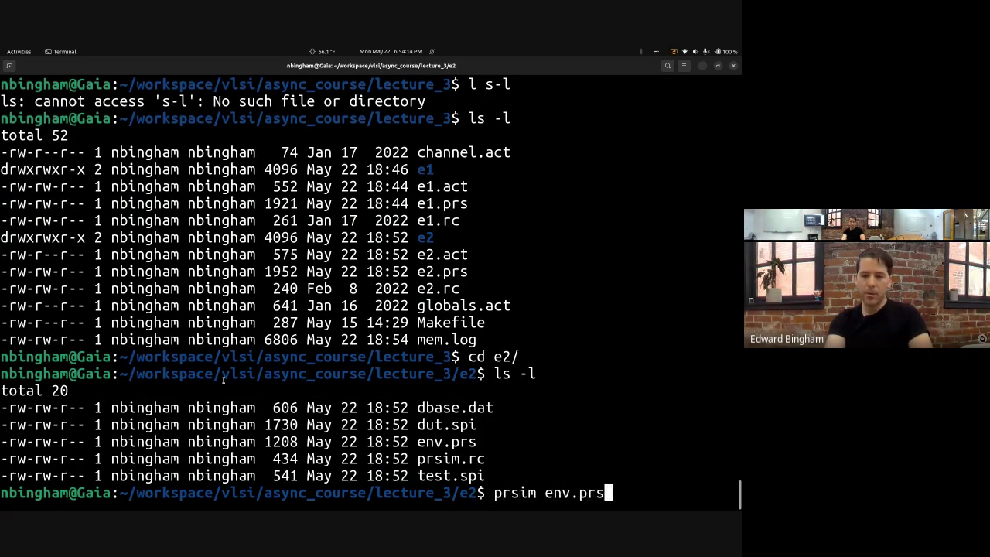
pyautogui.press('Return')
pyautogui.write('source prsim.rc')
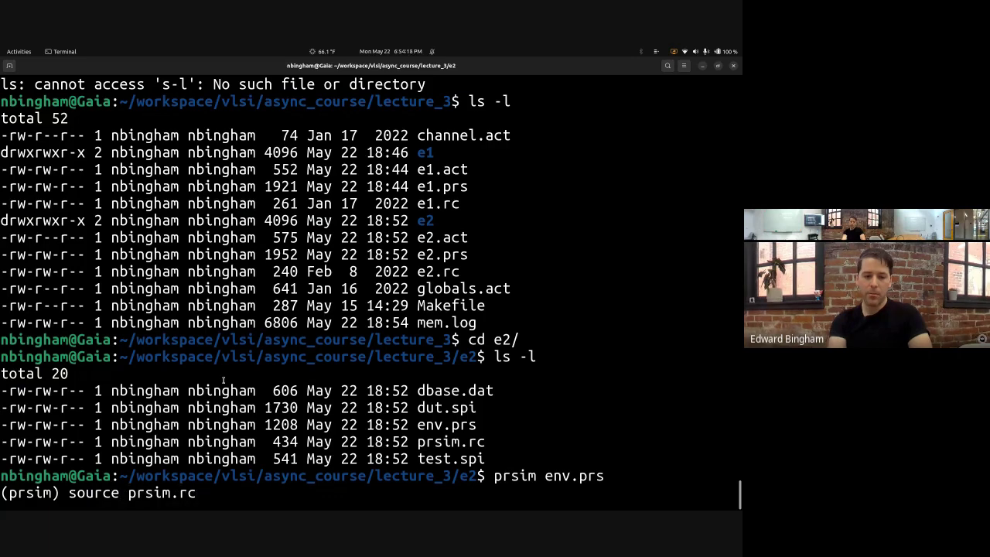
pyautogui.press('Return')
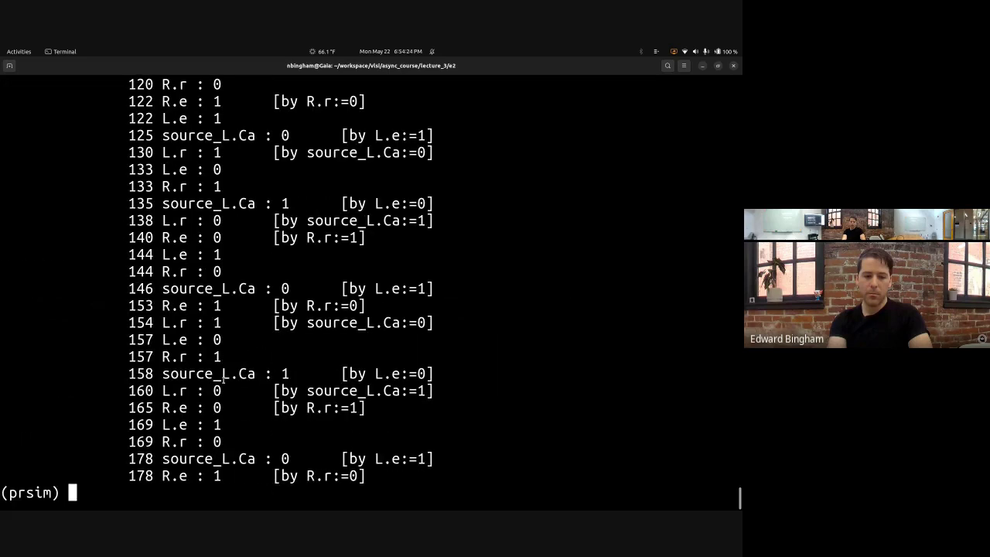
pyautogui.write('quit')
pyautogui.press('Return')
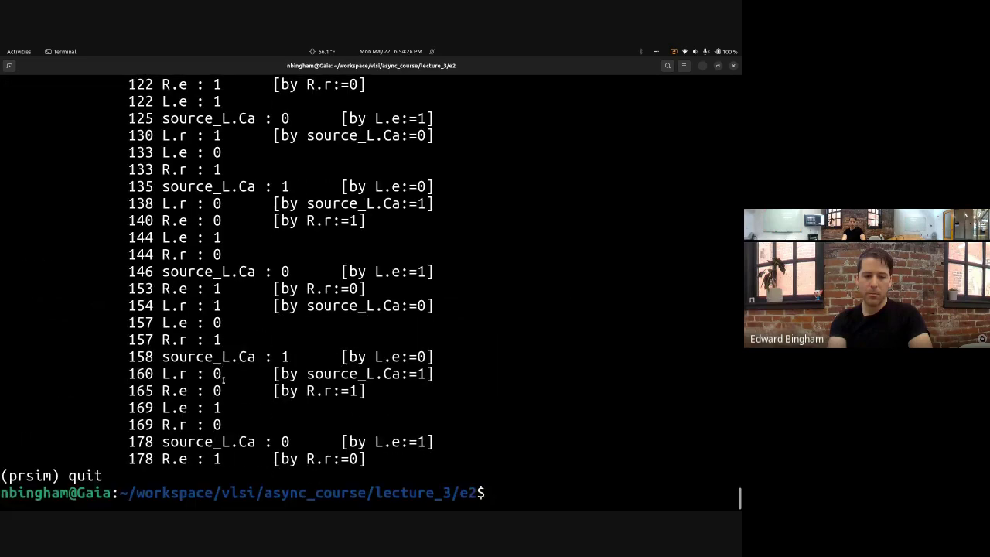
pyautogui.write('pr view test.spi.prn')
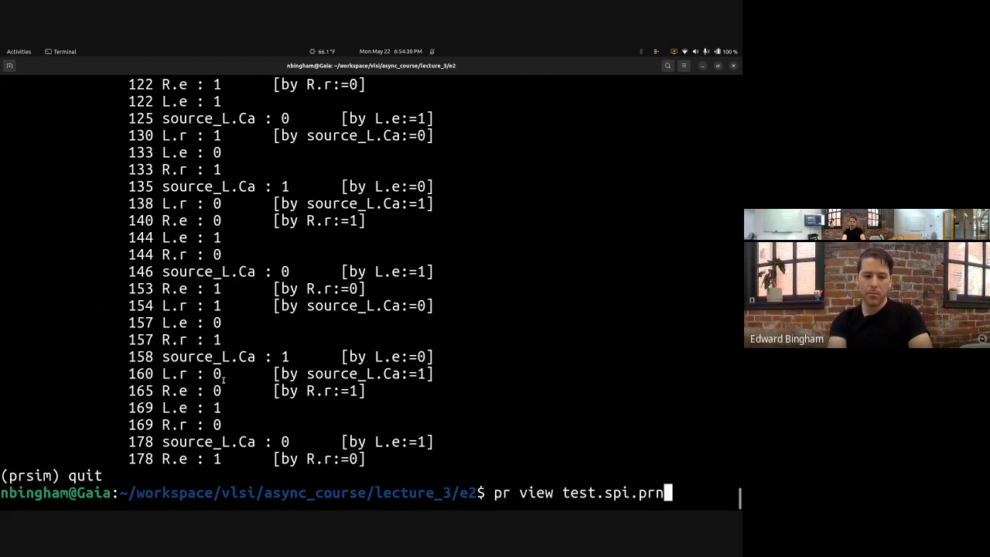
# Load test.spi.prn in Gaw, resize the signal list, and plot V(L_AR) and V(L_AE) in the top two panels
pyautogui.press('Return')
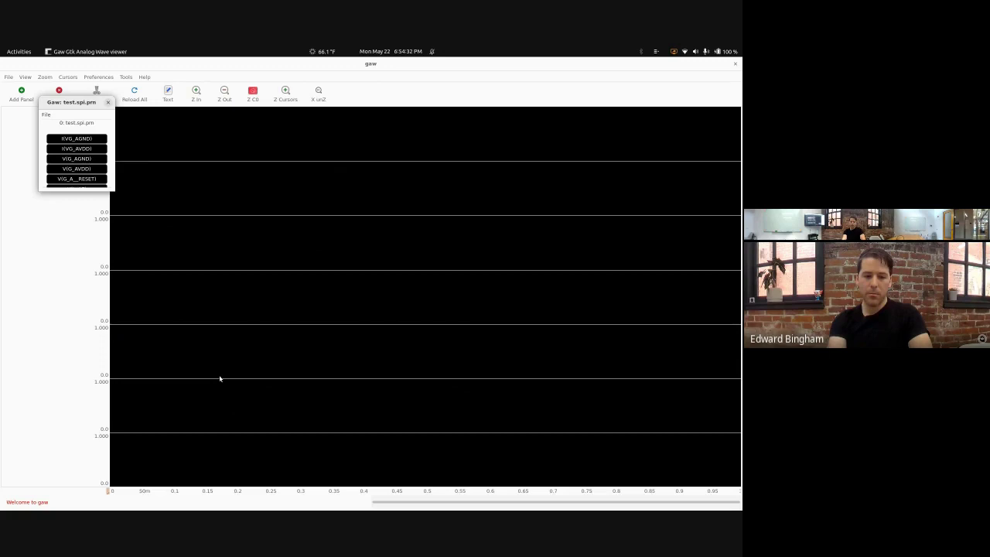
pyautogui.moveTo(114, 191); pyautogui.dragTo(131, 318)
pyautogui.moveTo(79, 107); pyautogui.dragTo(53, 158)
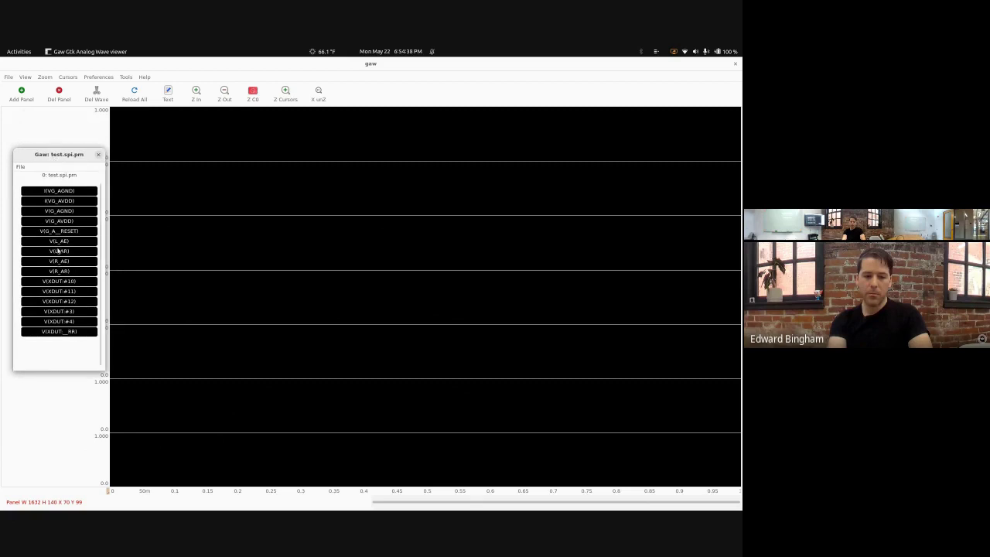
pyautogui.moveTo(59, 255); pyautogui.dragTo(144, 143)
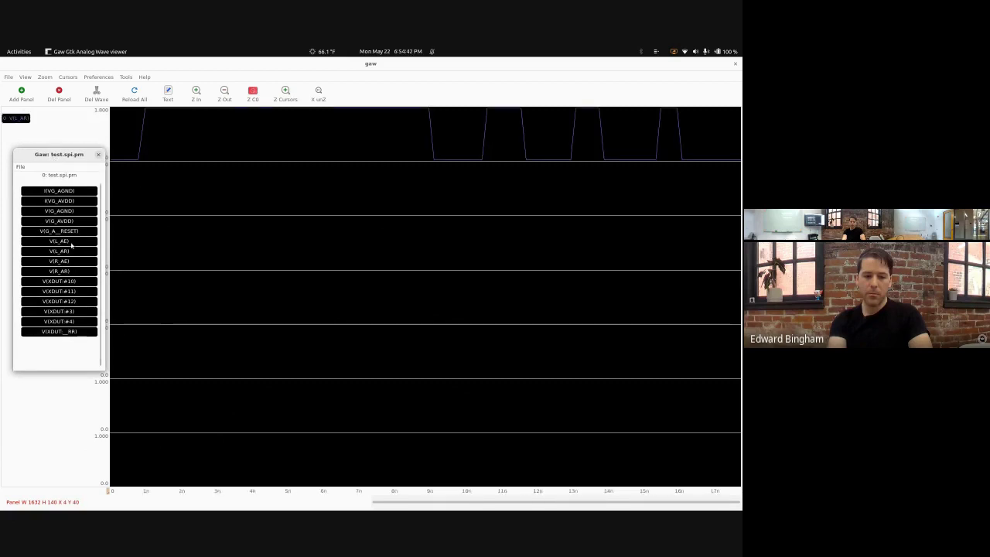
pyautogui.moveTo(71, 242); pyautogui.dragTo(174, 191)
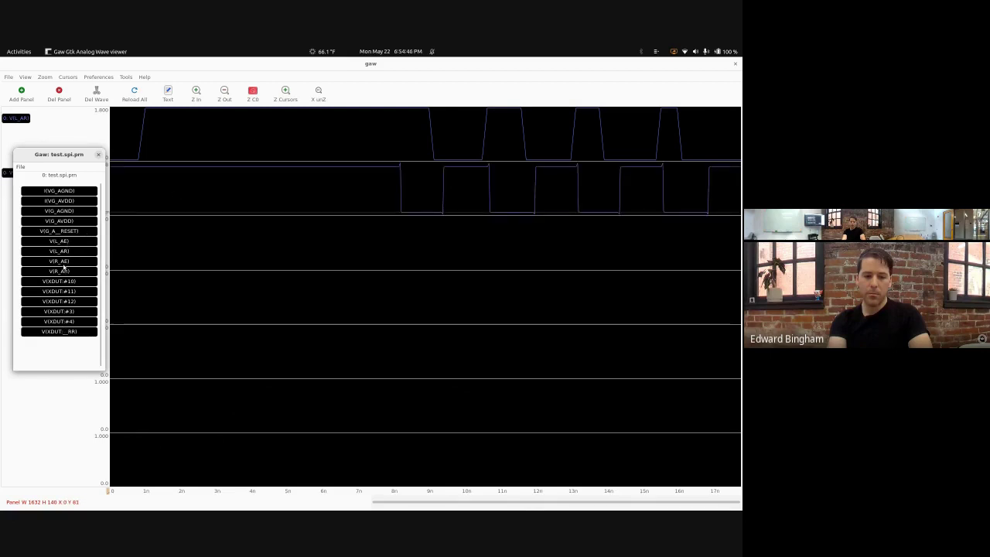
# Plot V(R_AR) overlaid with V(XDUT:_RR), then V(R_AE) and the reset signal in the lower panels
pyautogui.moveTo(63, 272); pyautogui.dragTo(160, 242)
pyautogui.moveTo(77, 336); pyautogui.dragTo(254, 237)
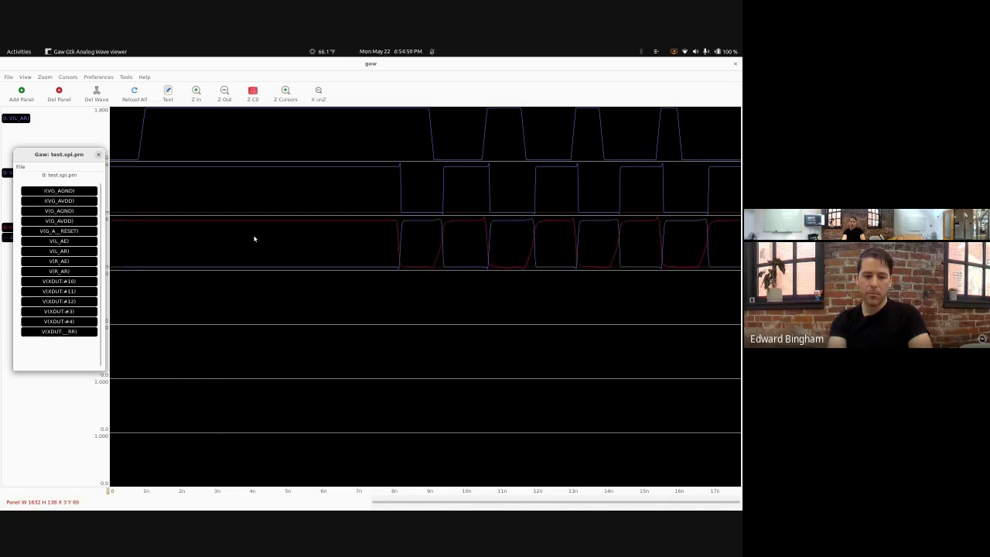
pyautogui.moveTo(62, 275)
pyautogui.mouseDown()
pyautogui.moveTo(173, 291)
pyautogui.moveTo(65, 272)
pyautogui.mouseUp()
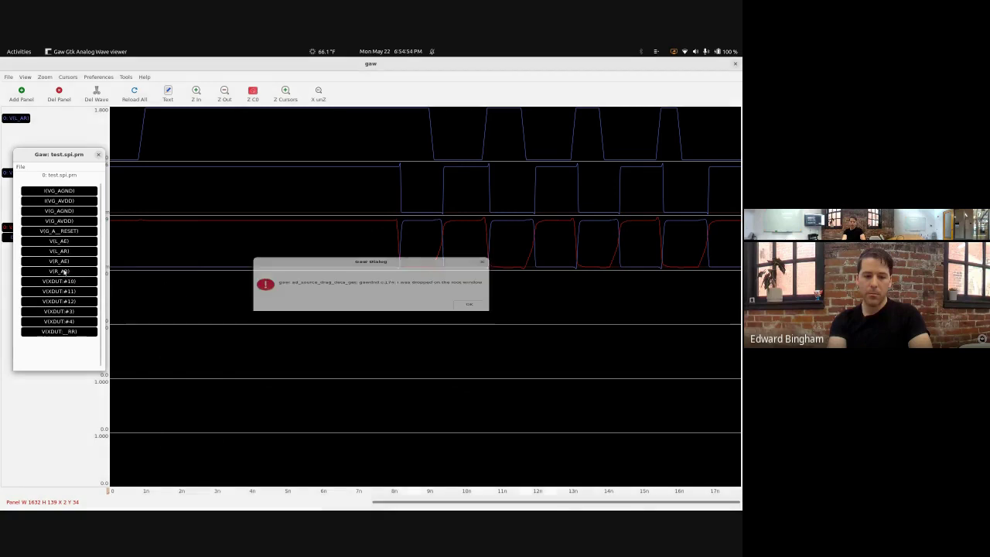
pyautogui.click(470, 305)
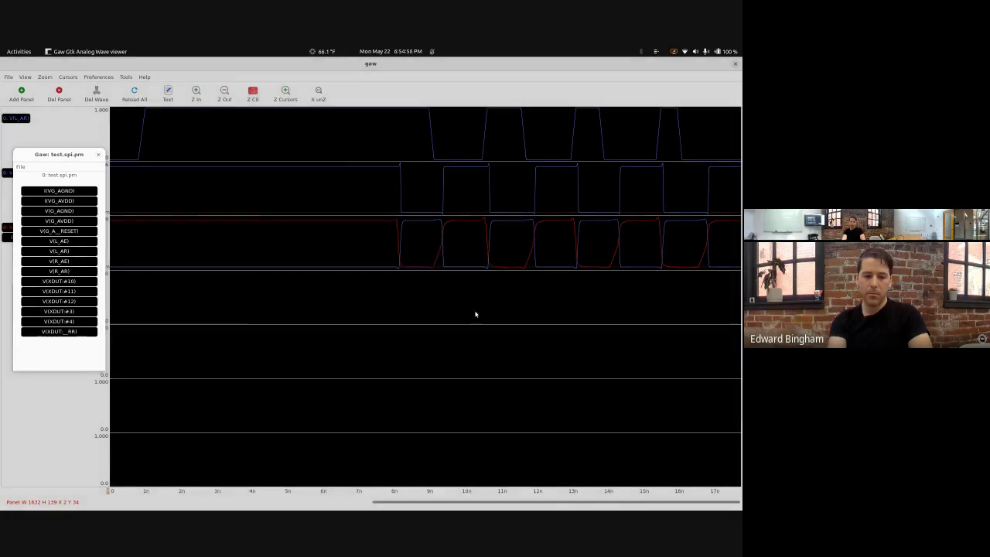
pyautogui.moveTo(58, 270); pyautogui.dragTo(245, 283)
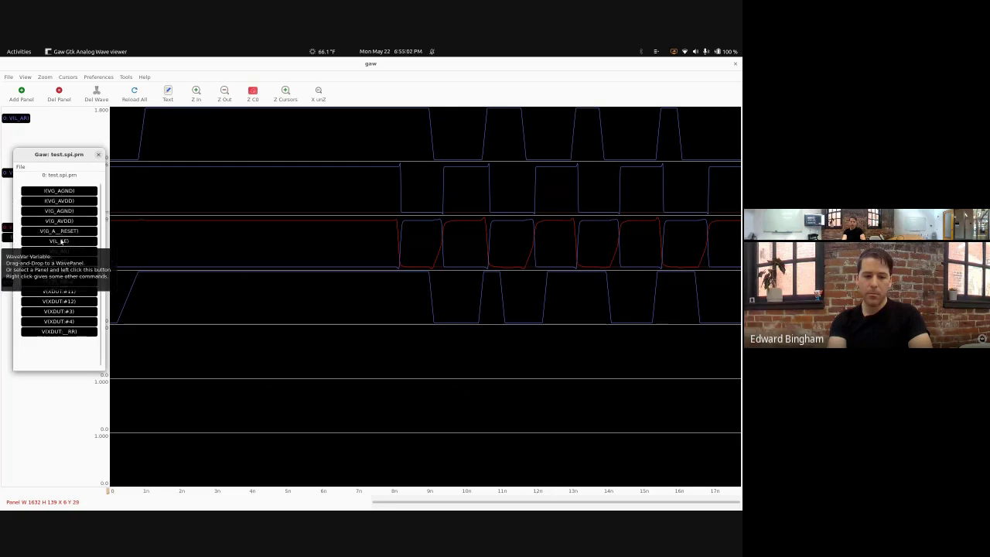
pyautogui.moveTo(58, 231); pyautogui.dragTo(376, 361)
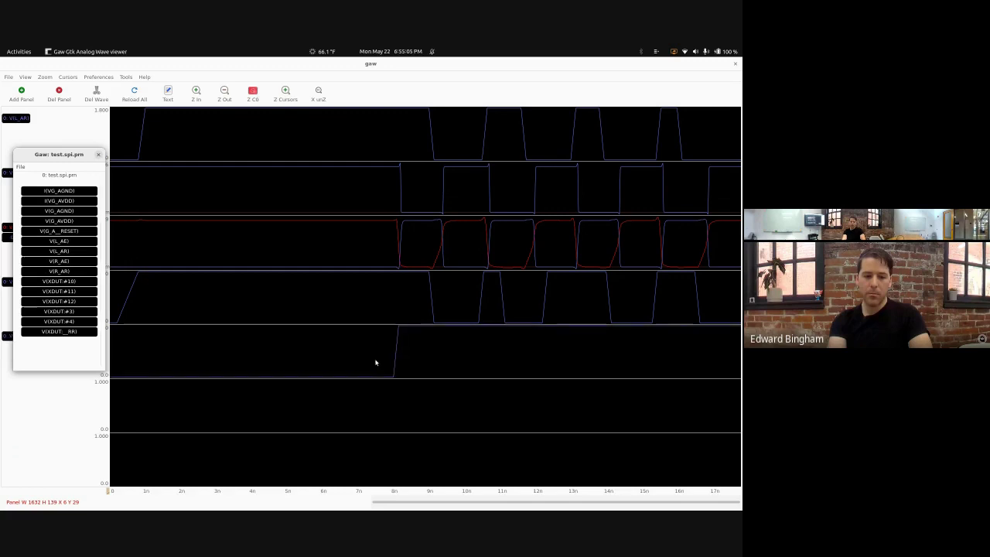
pyautogui.click(100, 155)
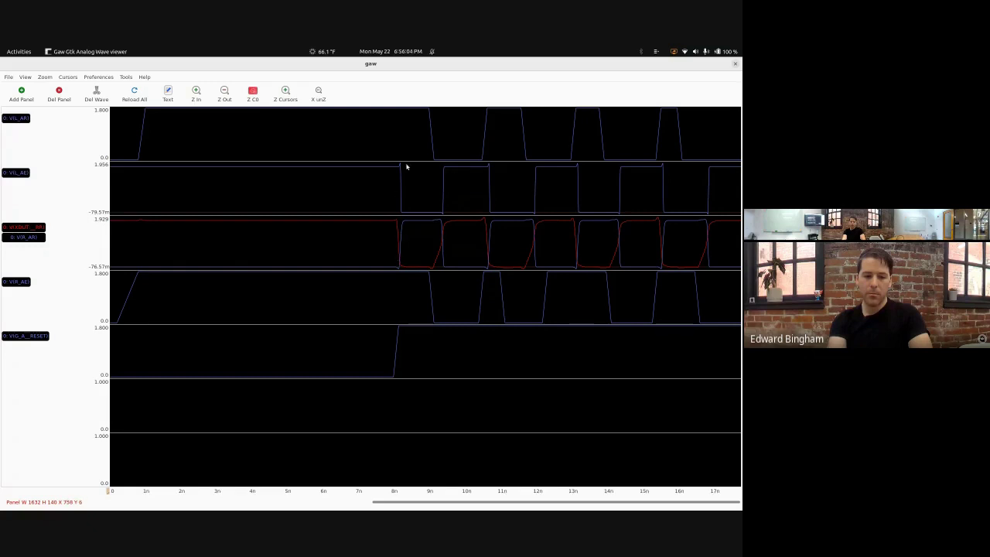
# Zoom the time axis in twice to show roughly 6.6 ns to 11 ns
pyautogui.click(197, 96)
pyautogui.click(197, 95)
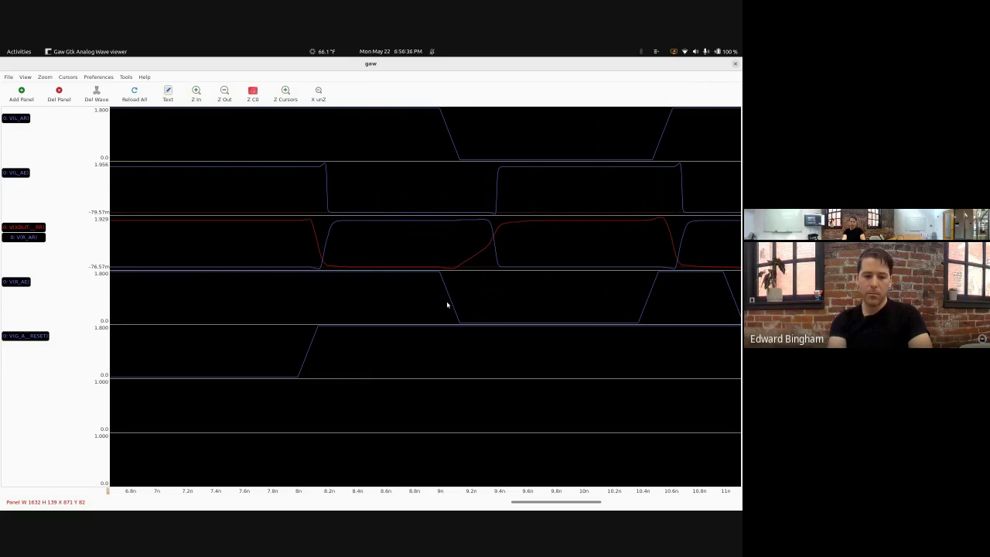
# Back in the terminal, stop the waveform viewer and open prsim.rc in vim
pyautogui.press('super')
pyautogui.click(384, 290)
pyautogui.hotkey('ctrl', 'c')
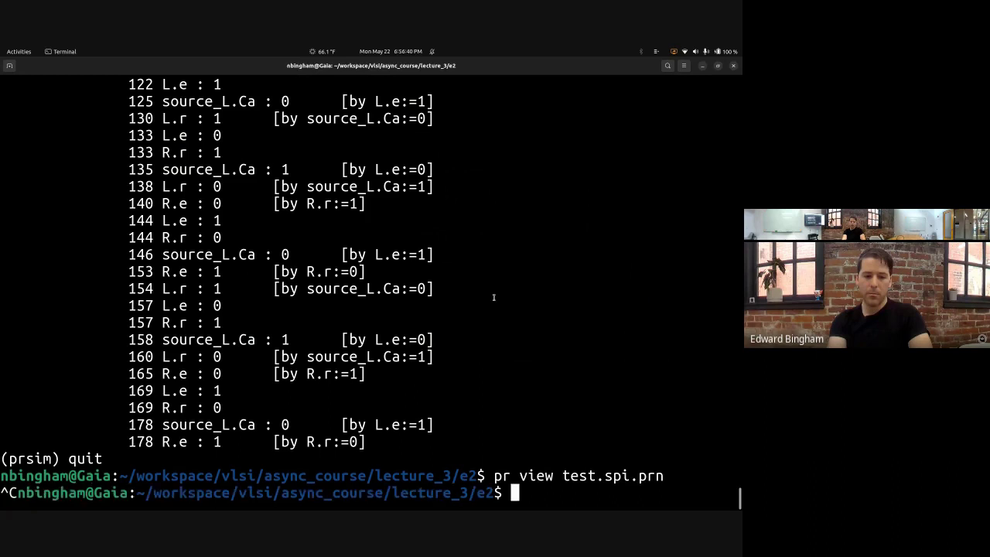
pyautogui.write('l s-l')
pyautogui.press('Return')
pyautogui.write('cd')
pyautogui.press('BackSpace')
pyautogui.press('BackSpace')
pyautogui.write('vim prs')
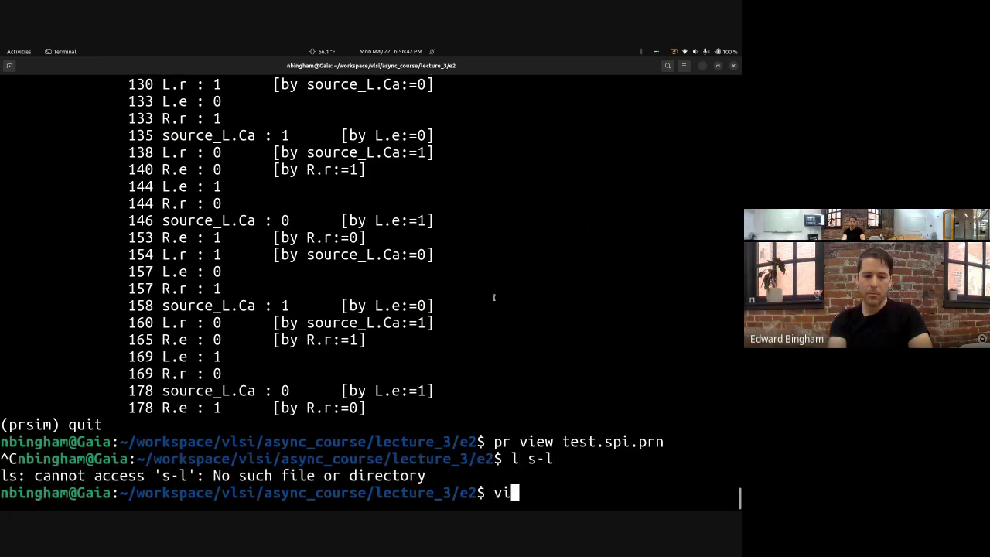
pyautogui.press('Tab')
pyautogui.press('Return')
# Change 'random 0 10' to 'random 0 1', save prsim.rc and quit vim
pyautogui.press('Down')
pyautogui.press('Down')
pyautogui.press('Down')
pyautogui.press('Down')
pyautogui.press('Down')
pyautogui.press('Down')
pyautogui.press('Down')
pyautogui.press('Down')
pyautogui.press('Up')
pyautogui.press('w')
pyautogui.press('w')
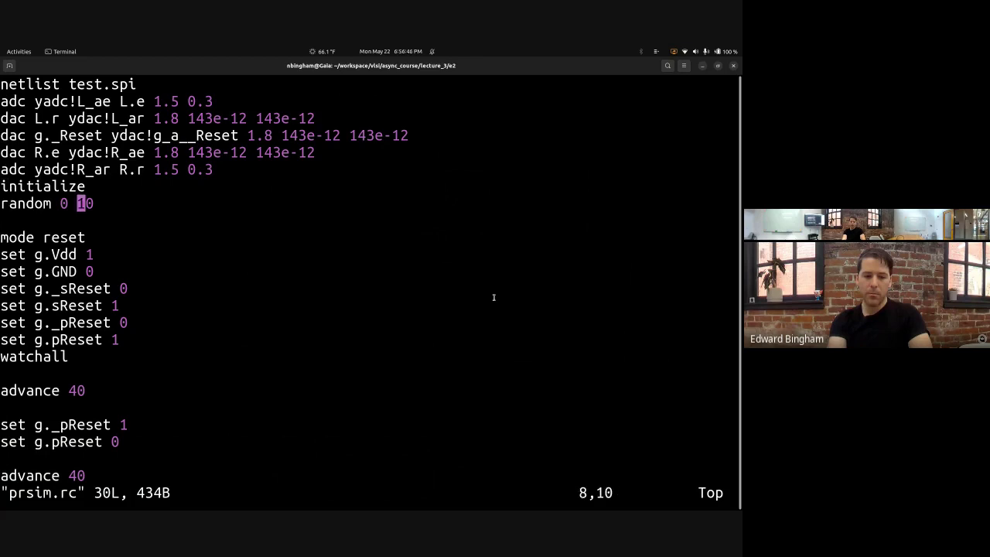
pyautogui.press('l')
pyautogui.press('i')
pyautogui.press('Right')
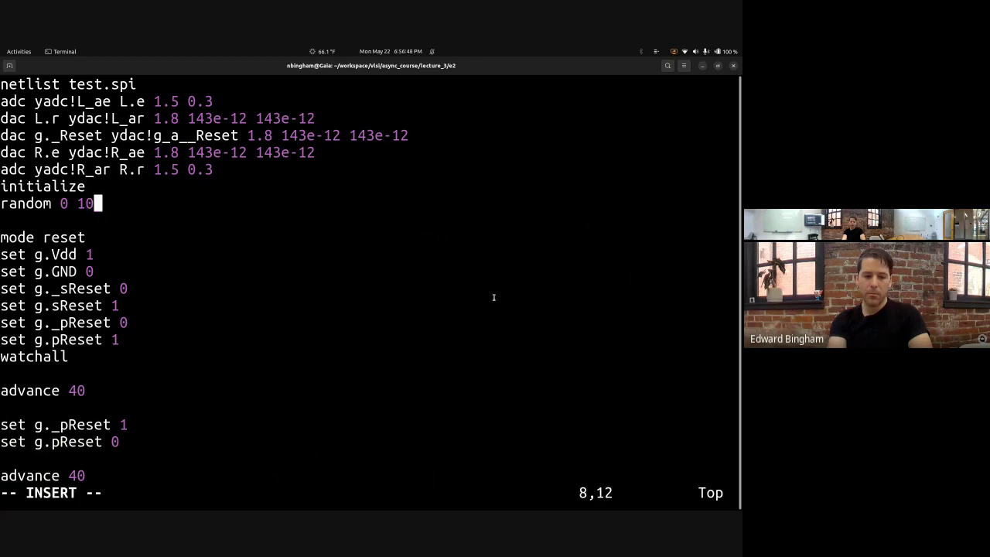
pyautogui.press('BackSpace')
pyautogui.press('Escape')
pyautogui.write(':w')
pyautogui.press('Return')
pyautogui.hotkey('ctrl', 'f')
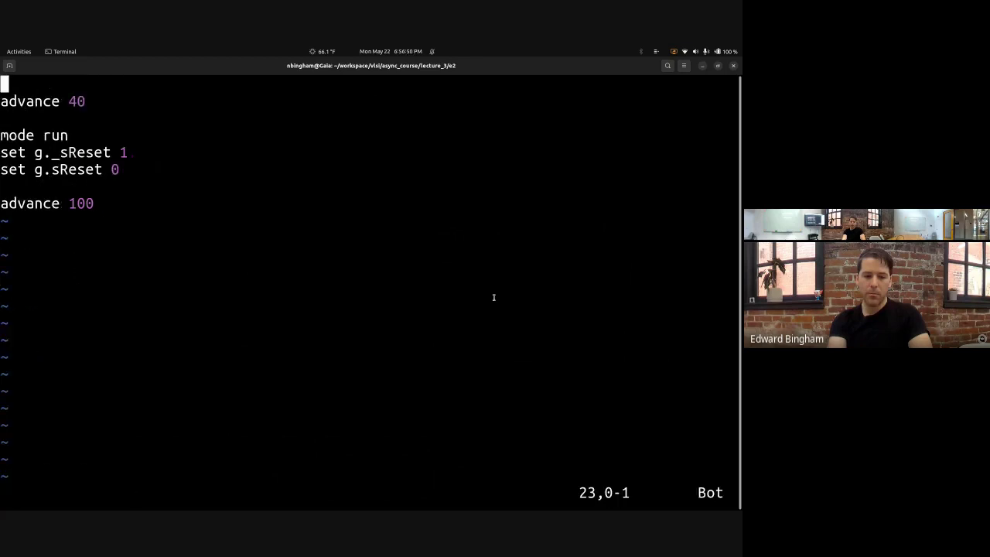
pyautogui.hotkey('ctrl', 'b')
pyautogui.write(':q')
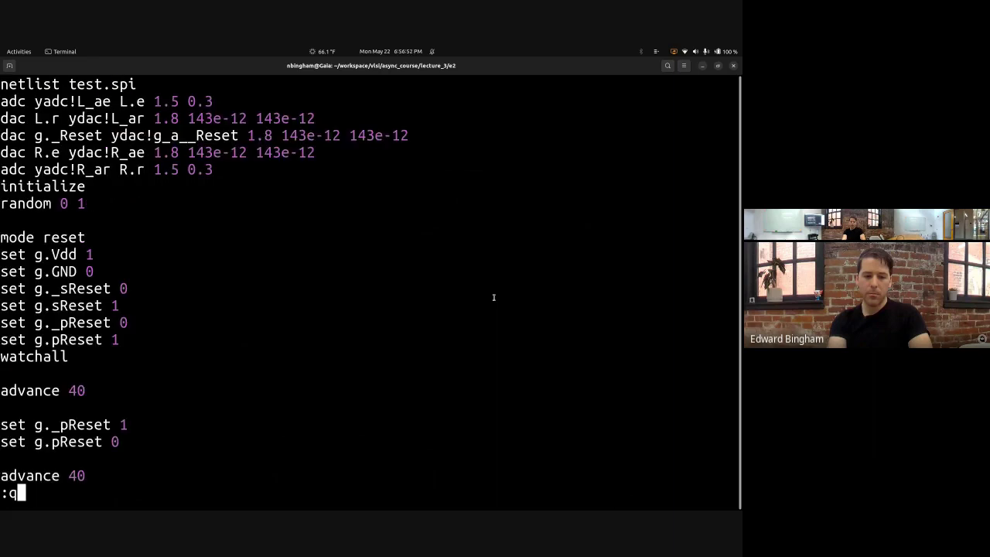
pyautogui.press('Return')
# Rerun prsim on env.prs with source prsim.rc, then quit the simulator
pyautogui.write('prsim')
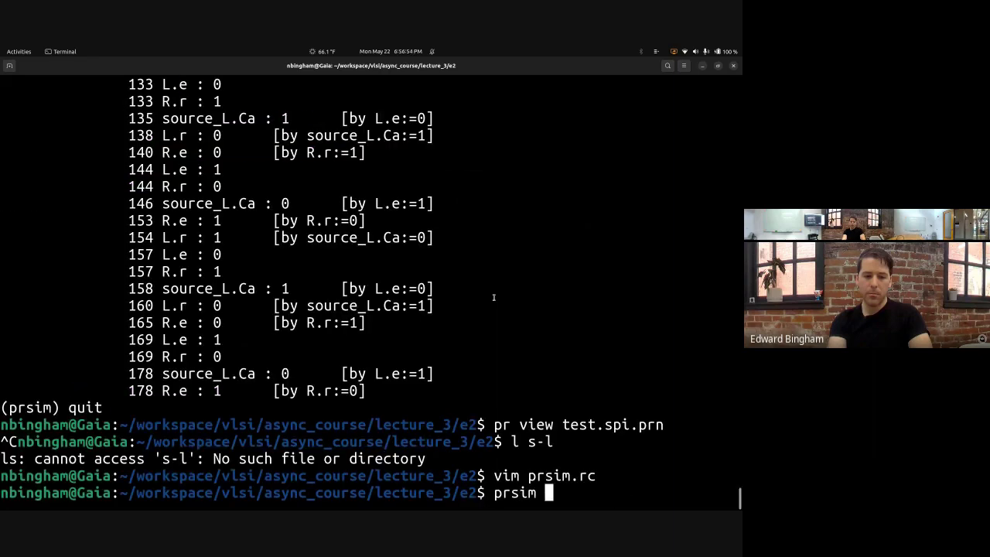
pyautogui.write('env.prs')
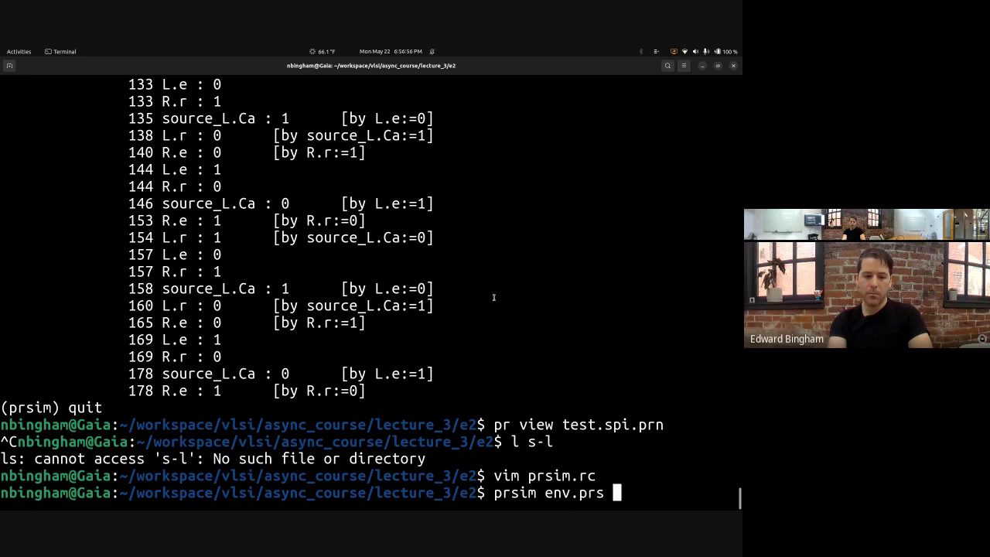
pyautogui.press('Return')
pyautogui.write('source prsim.rc')
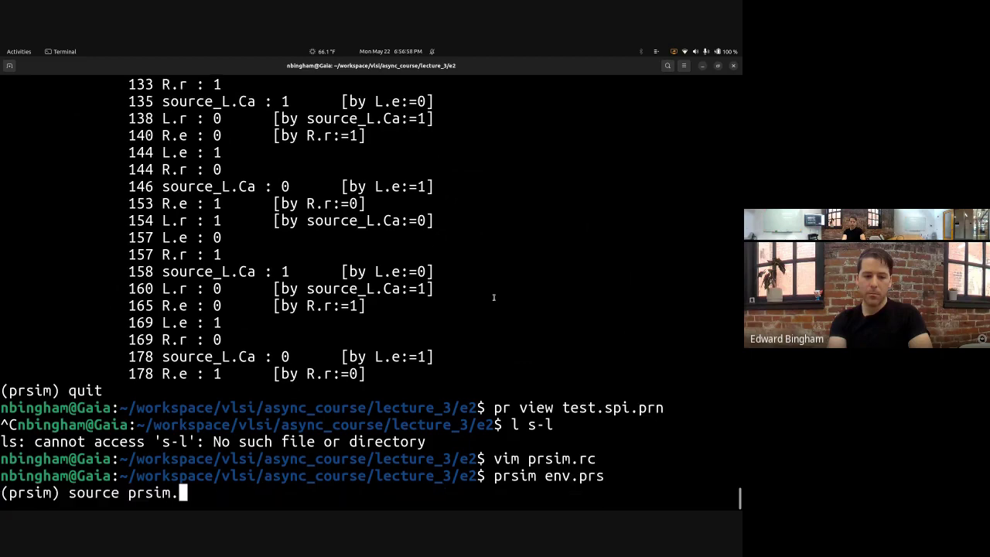
pyautogui.press('Return')
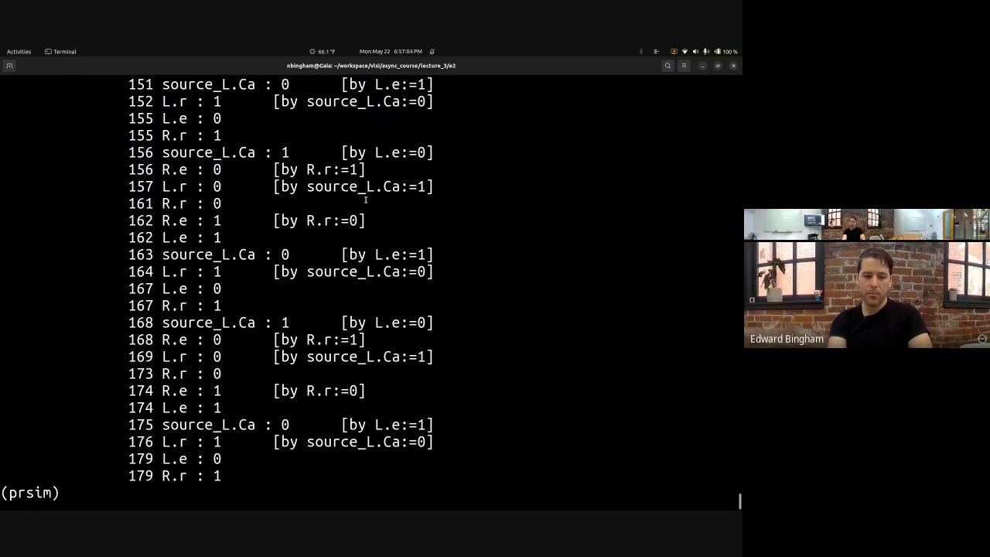
pyautogui.write('quit')
pyautogui.press('Return')
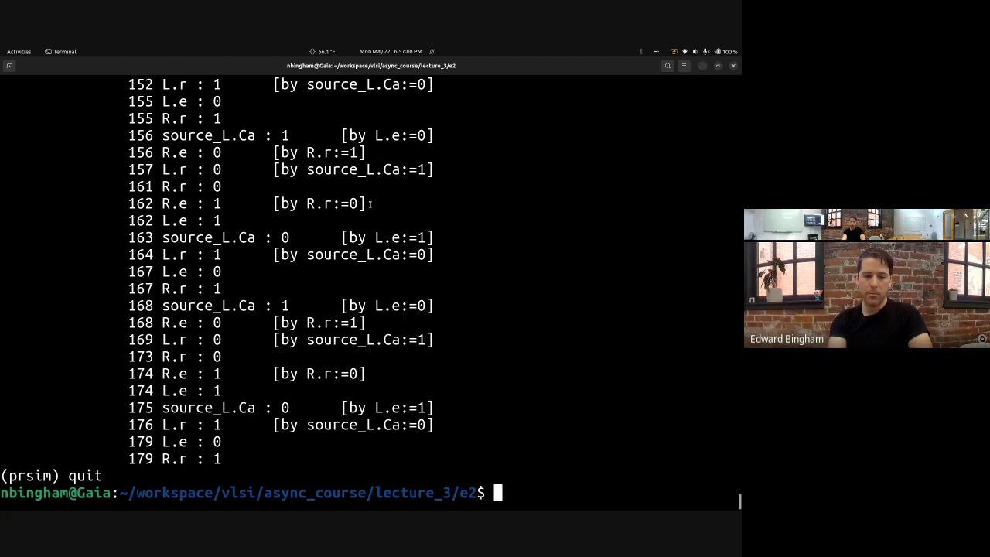
# Open the new test.spi.prn in the waveform viewer with pr view
pyautogui.write('pr view t')
pyautogui.press('BackSpace')
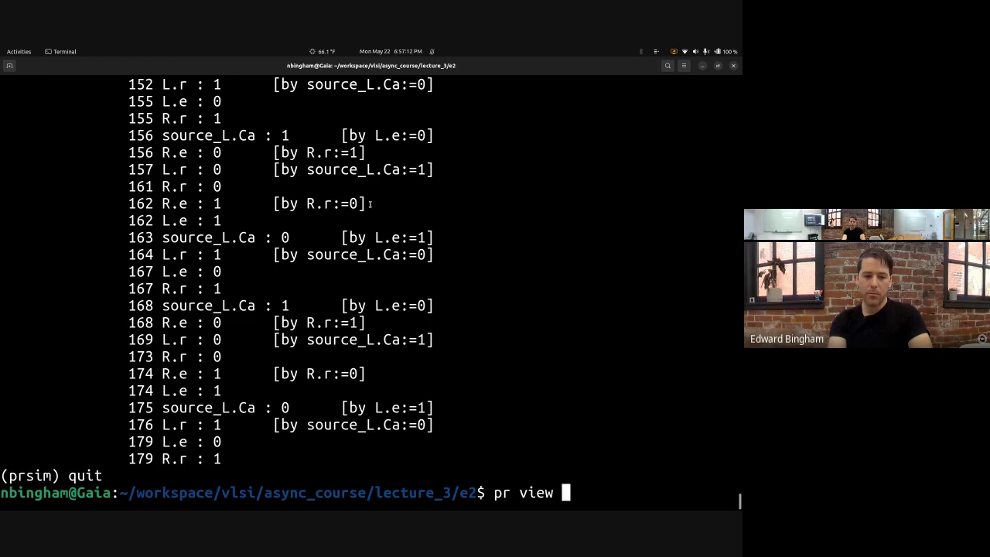
pyautogui.write('test.spi.prn')
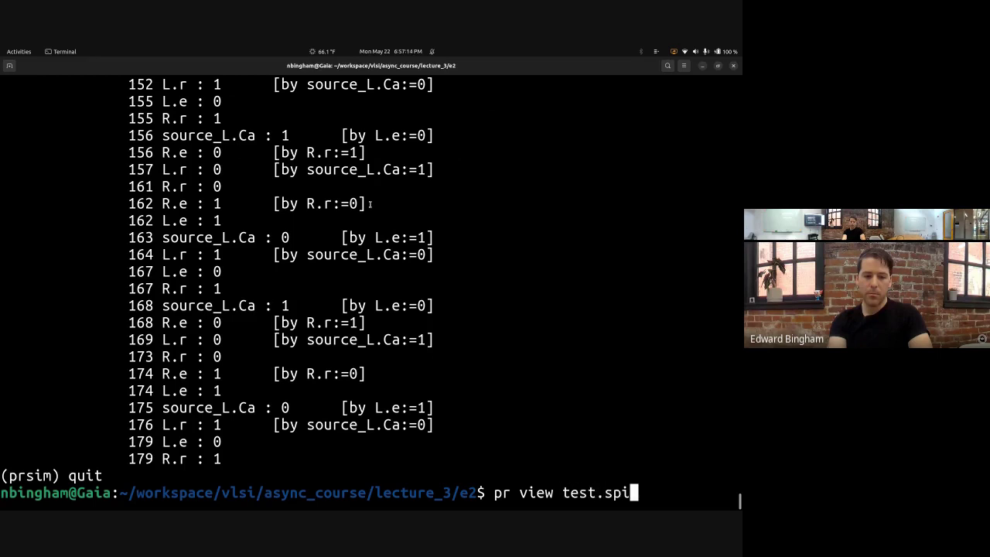
pyautogui.press('Return')
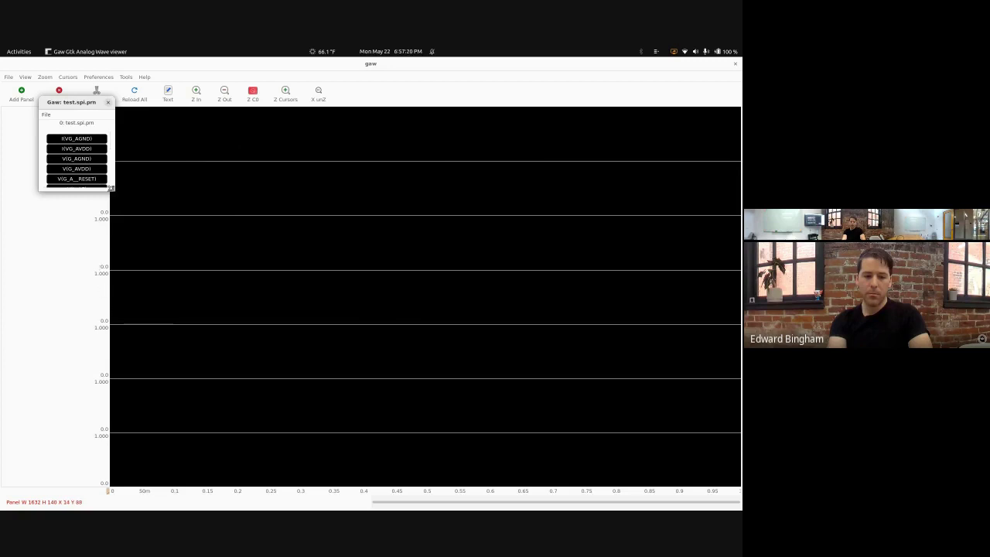
# Enlarge the signal list and plot V(L_AR), V(L_AE) and V(R_AR) in the top three panels
pyautogui.moveTo(115, 191); pyautogui.dragTo(122, 330)
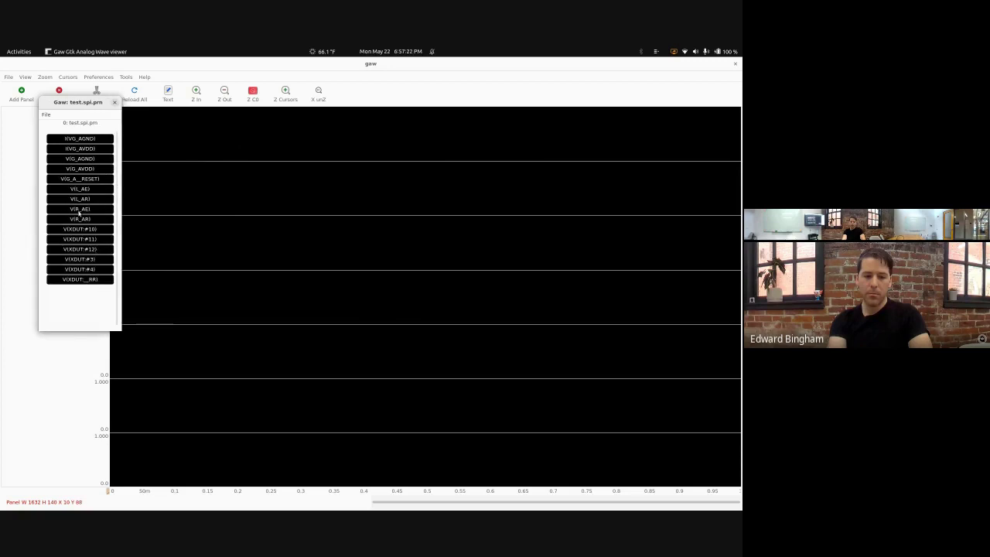
pyautogui.moveTo(79, 200); pyautogui.dragTo(203, 149)
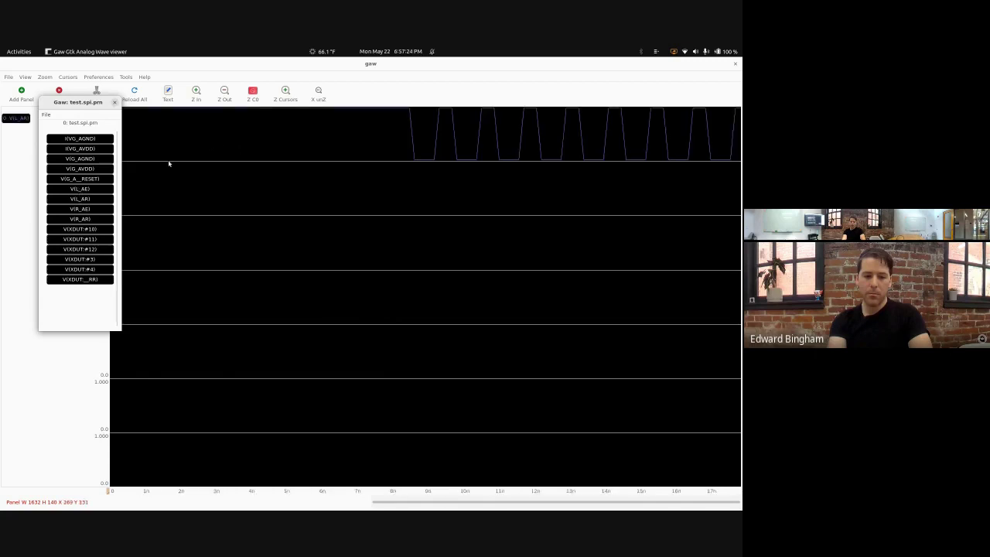
pyautogui.moveTo(81, 191); pyautogui.dragTo(227, 196)
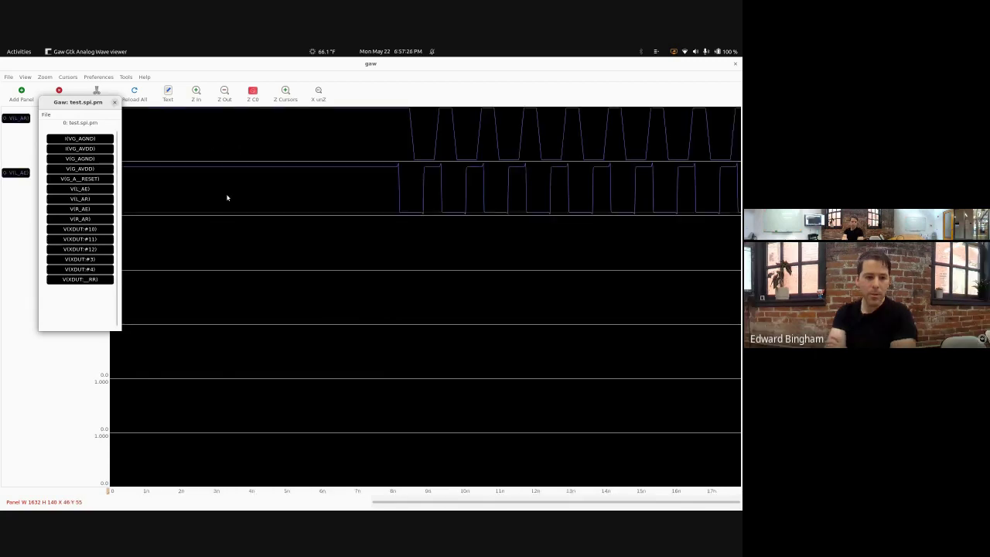
pyautogui.moveTo(78, 211); pyautogui.dragTo(203, 234)
# Overlay V(XDUT:_RR) in the third panel, plot V(R_AE) in the fourth, and close the list
pyautogui.moveTo(81, 280); pyautogui.dragTo(259, 256)
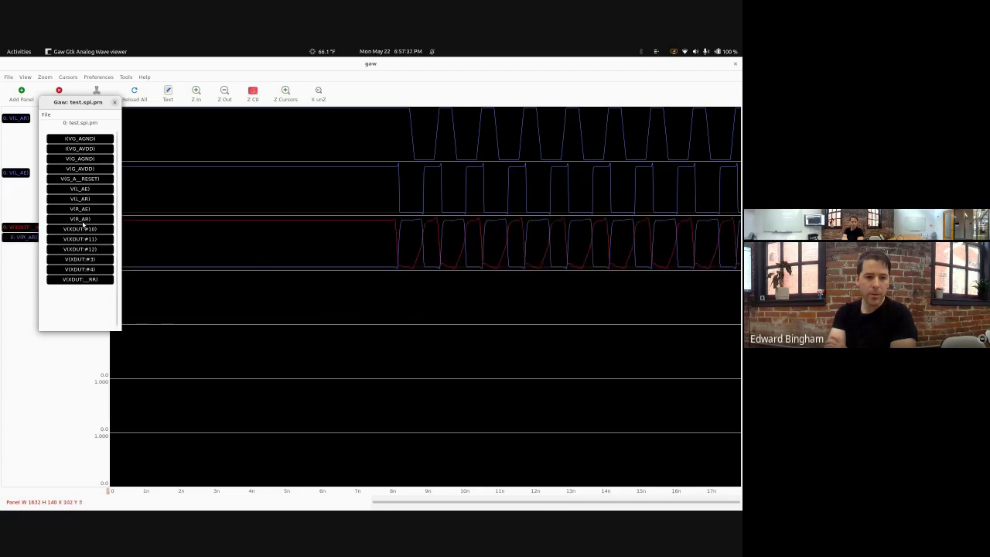
pyautogui.moveTo(81, 220); pyautogui.dragTo(319, 287)
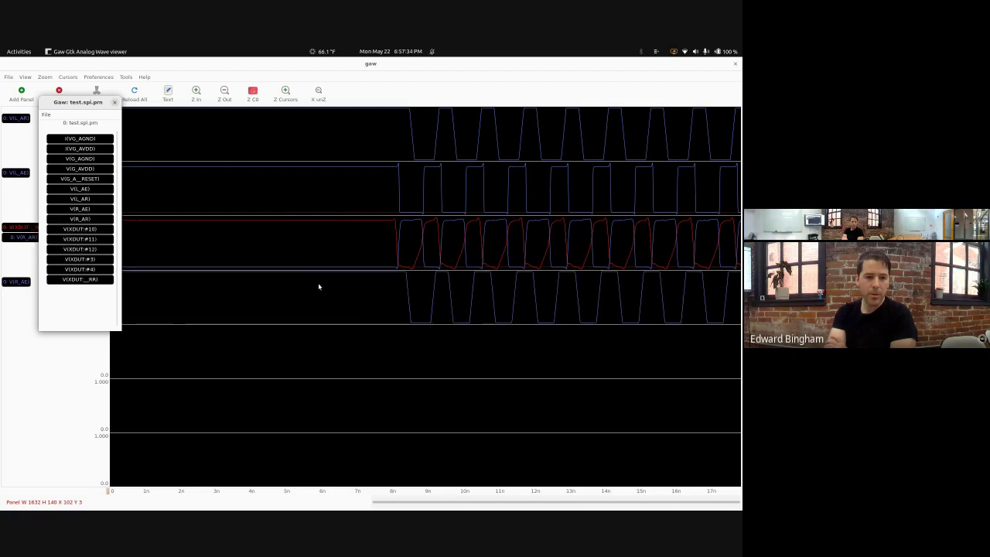
pyautogui.click(114, 102)
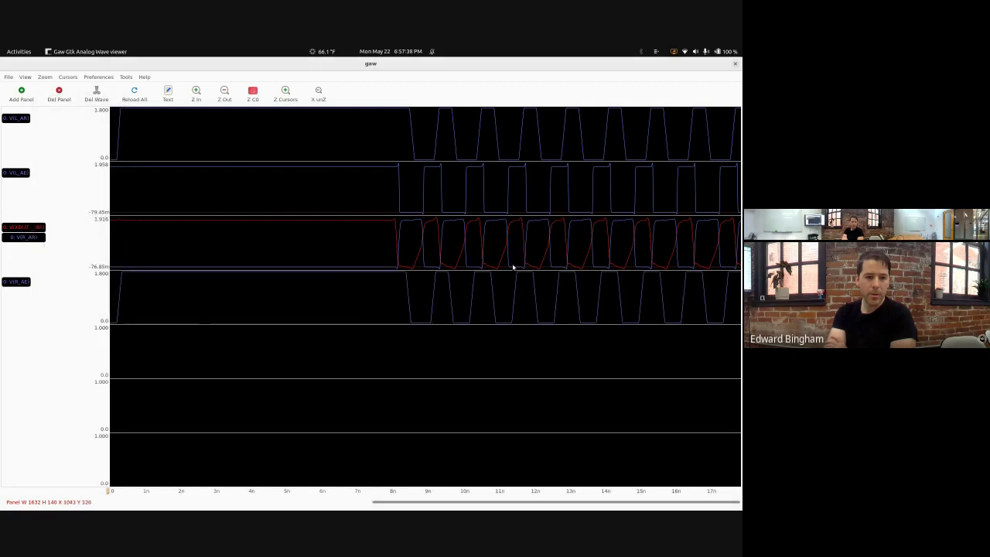